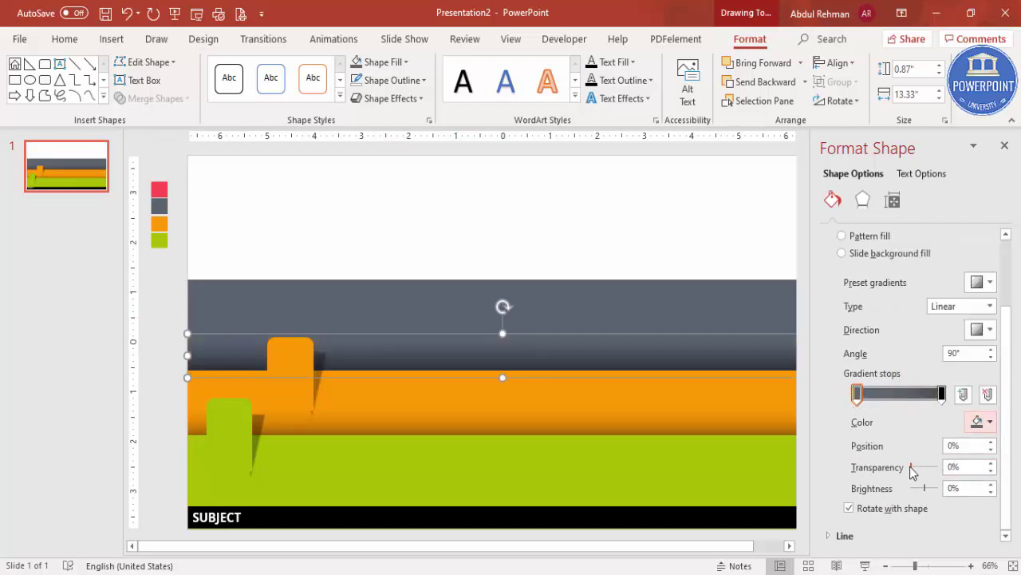
Fade the grey band's dark gradient stop to near transparent and nudge the band down slightly.
drag(911, 469, 958, 469)
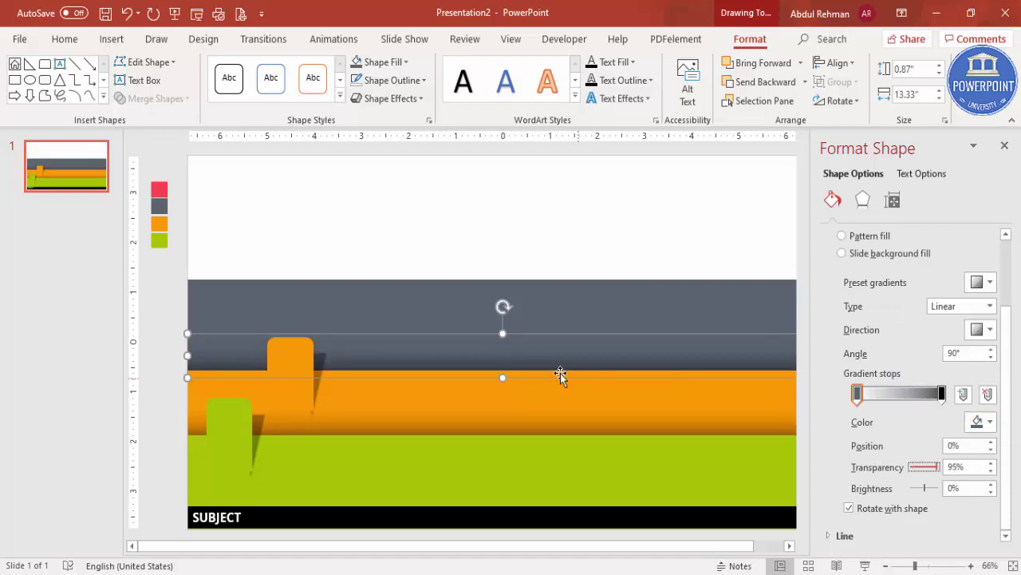
click(455, 293)
key(Down)
key(Down)
key(Down)
key(Down)
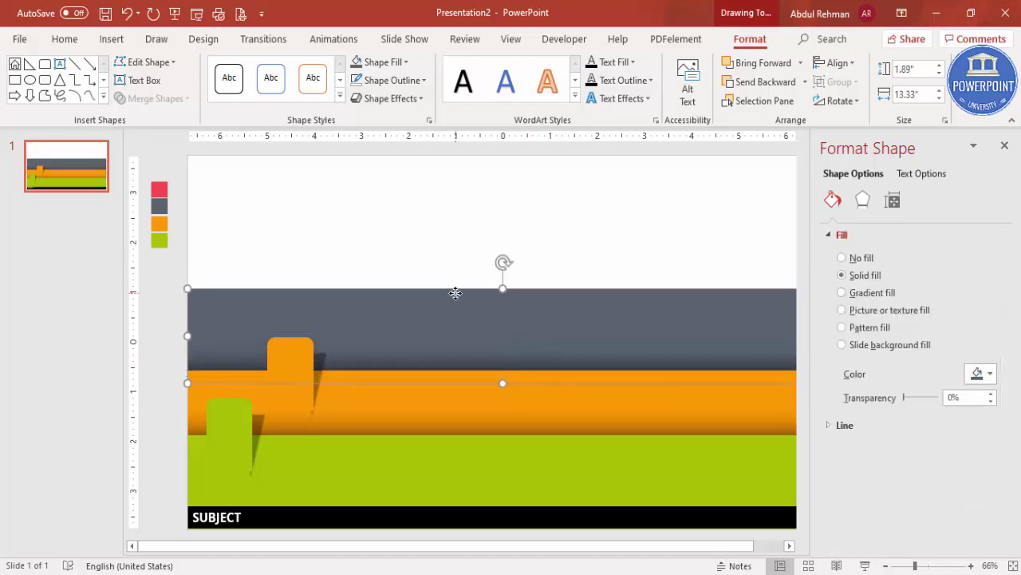
Copy the orange tab up and right above the grey band and fill the copy dark grey.
click(317, 360)
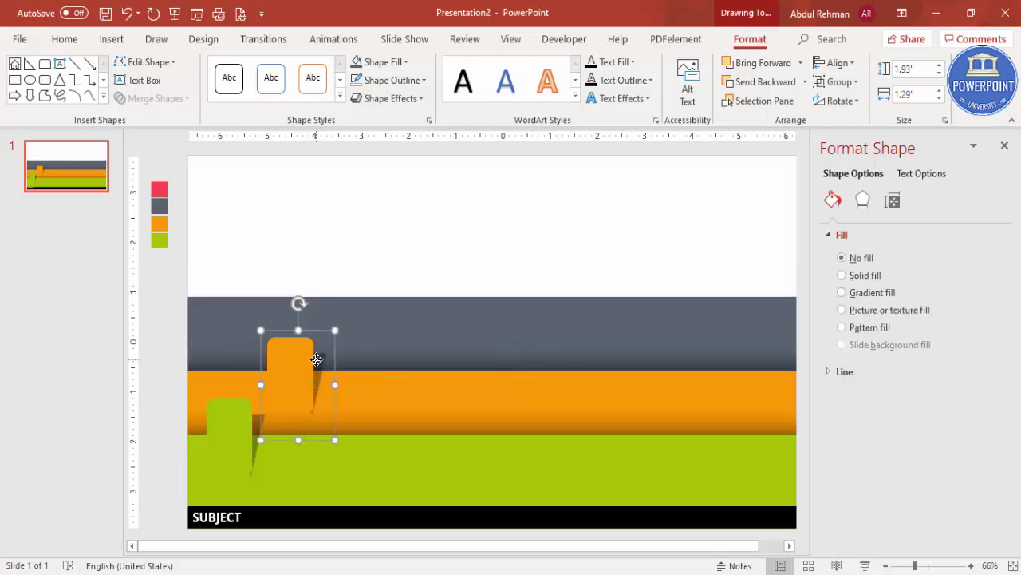
drag(316, 360, 364, 297)
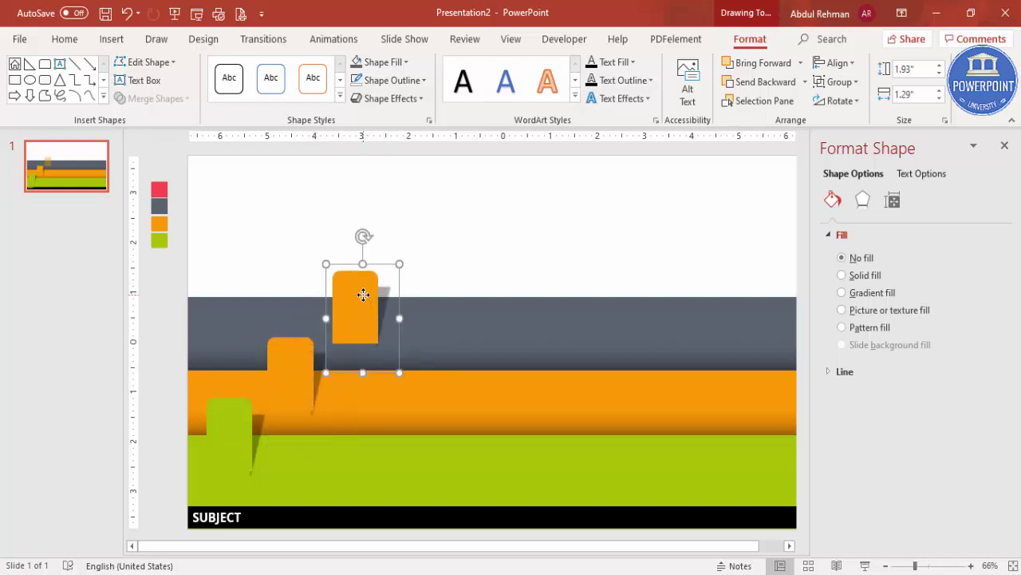
click(364, 297)
click(358, 64)
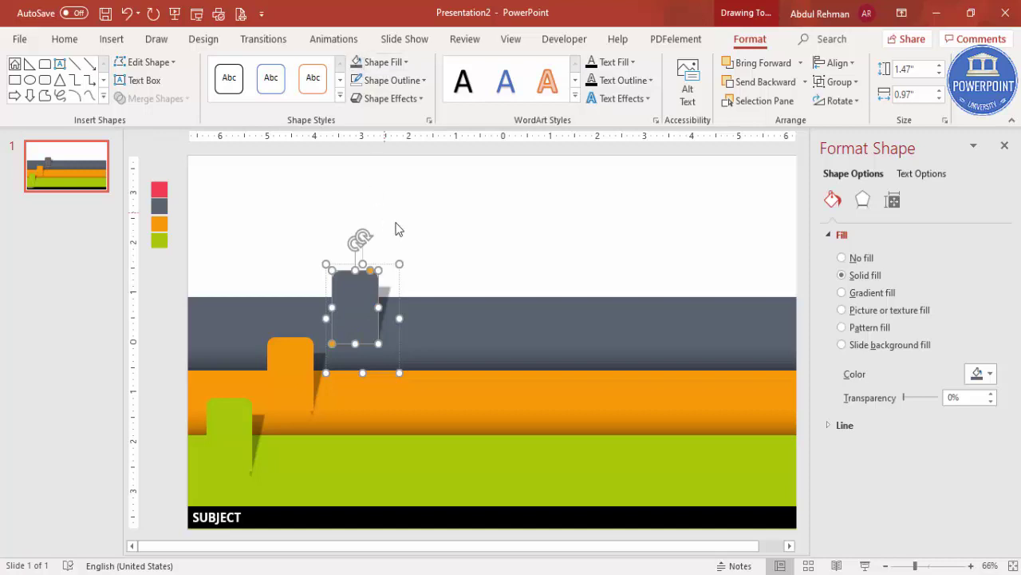
click(438, 242)
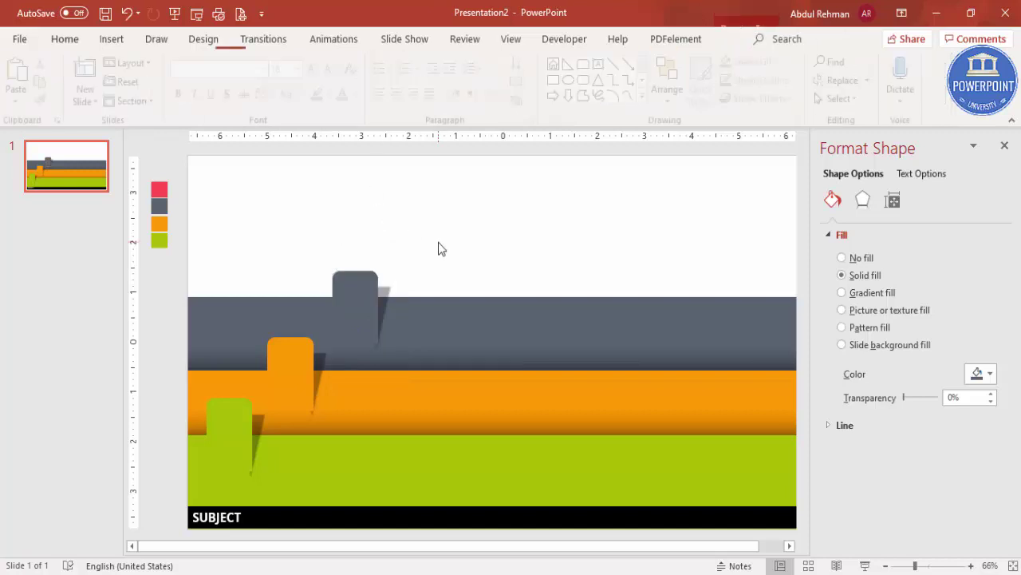
click(402, 320)
Copy the grey band upward, colour it red with the Eyedropper, and send it behind the grey band.
drag(492, 305, 471, 251)
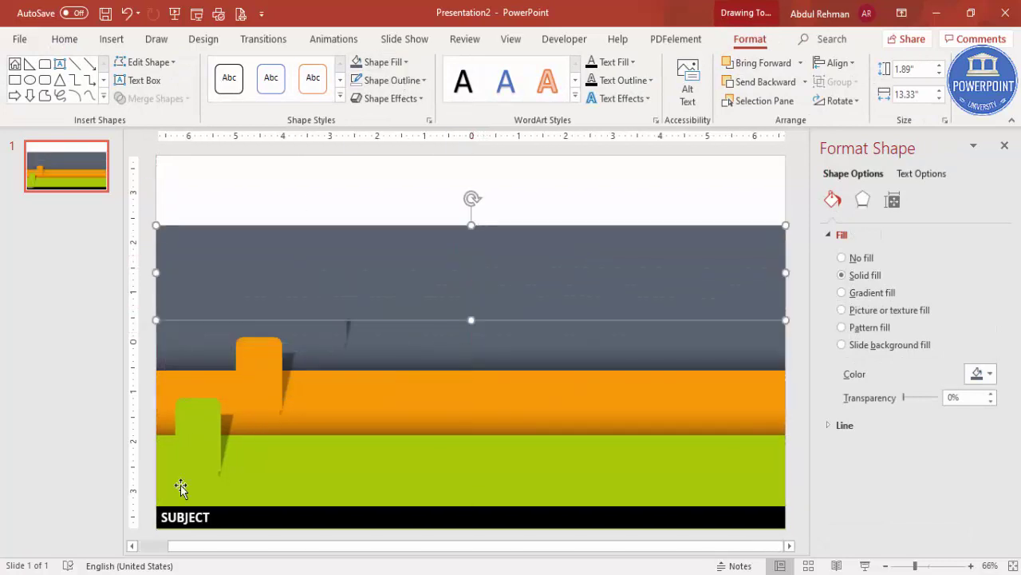
click(142, 546)
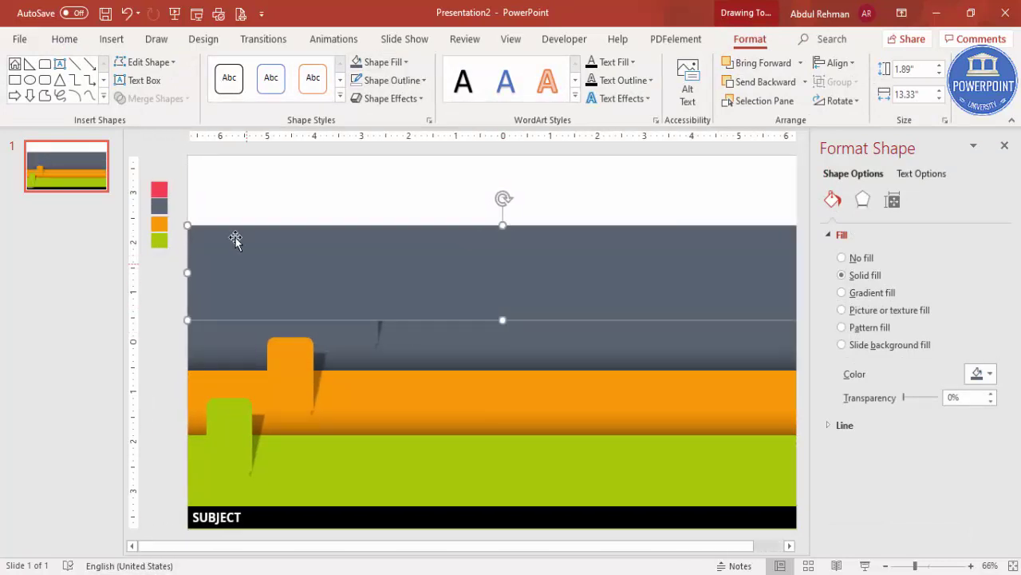
click(382, 61)
click(391, 272)
click(159, 189)
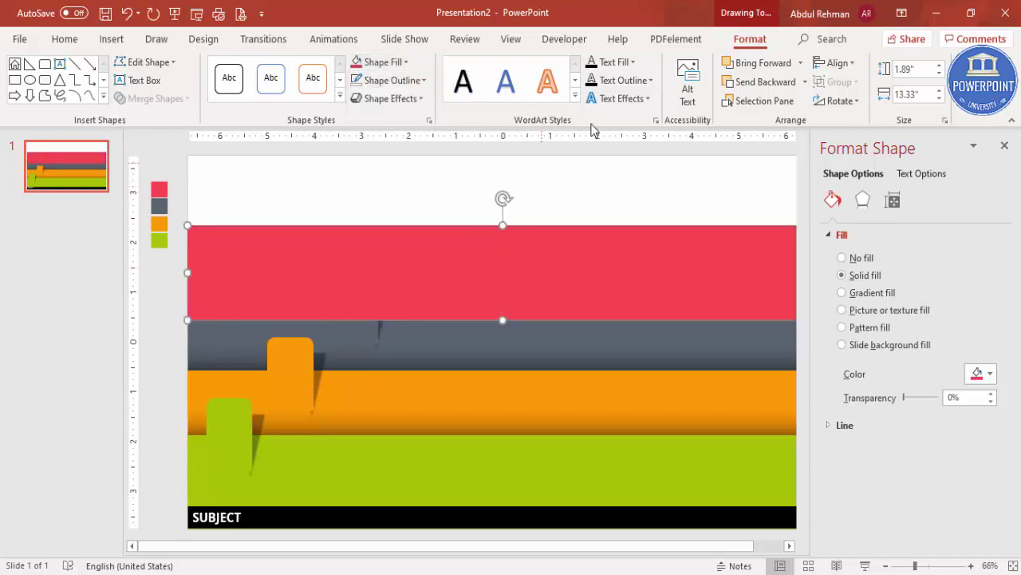
click(804, 82)
click(762, 101)
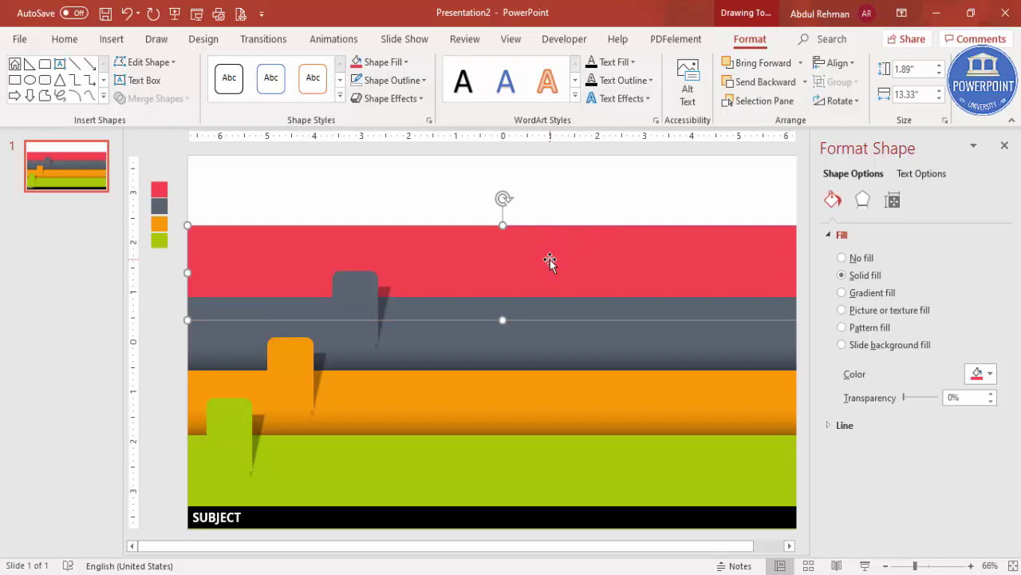
Copy the shading strip onto the red band's lower edge with a red, nearly transparent gradient stop.
click(451, 357)
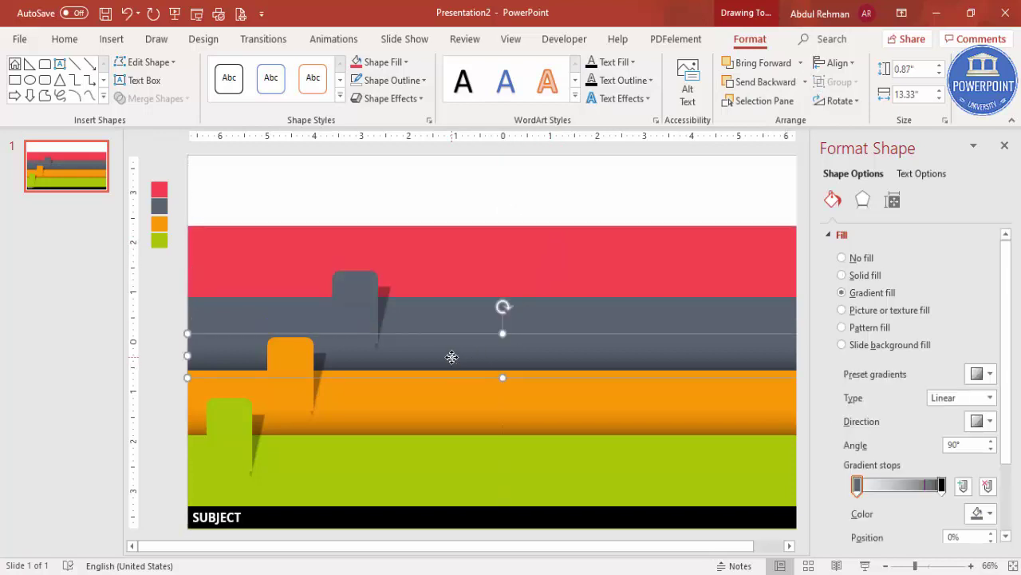
drag(445, 378, 439, 291)
drag(1010, 413, 1011, 481)
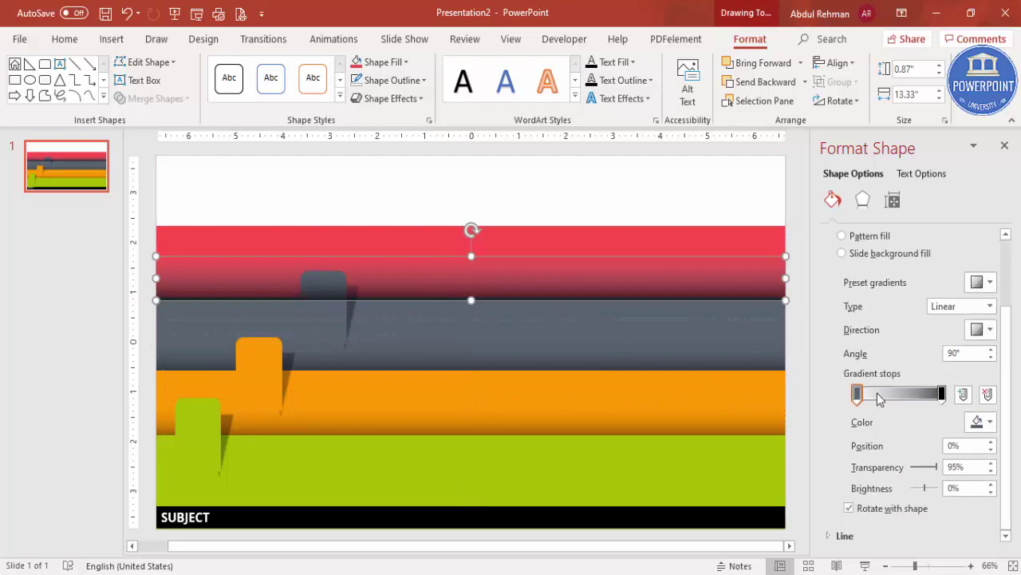
click(980, 422)
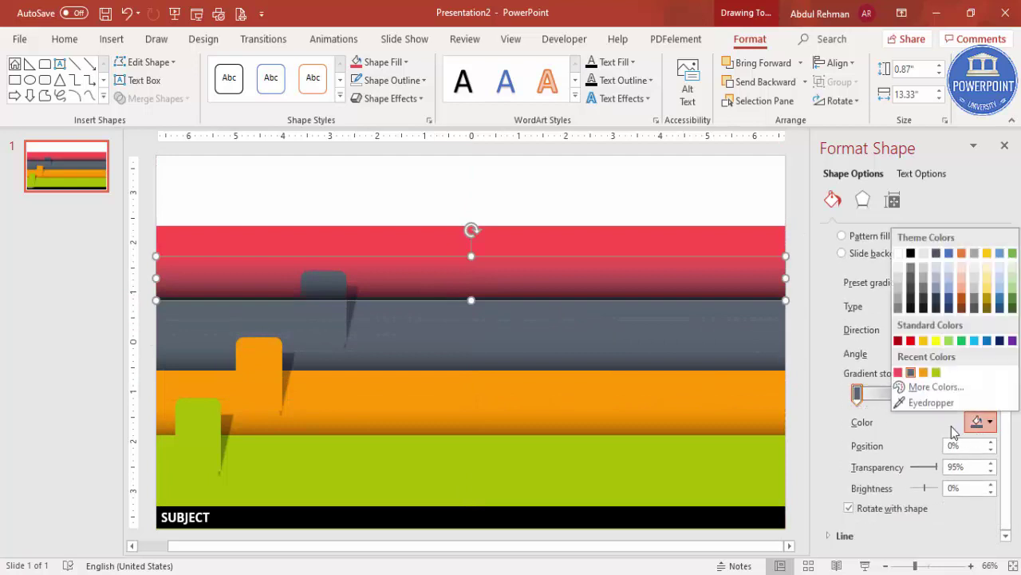
click(898, 372)
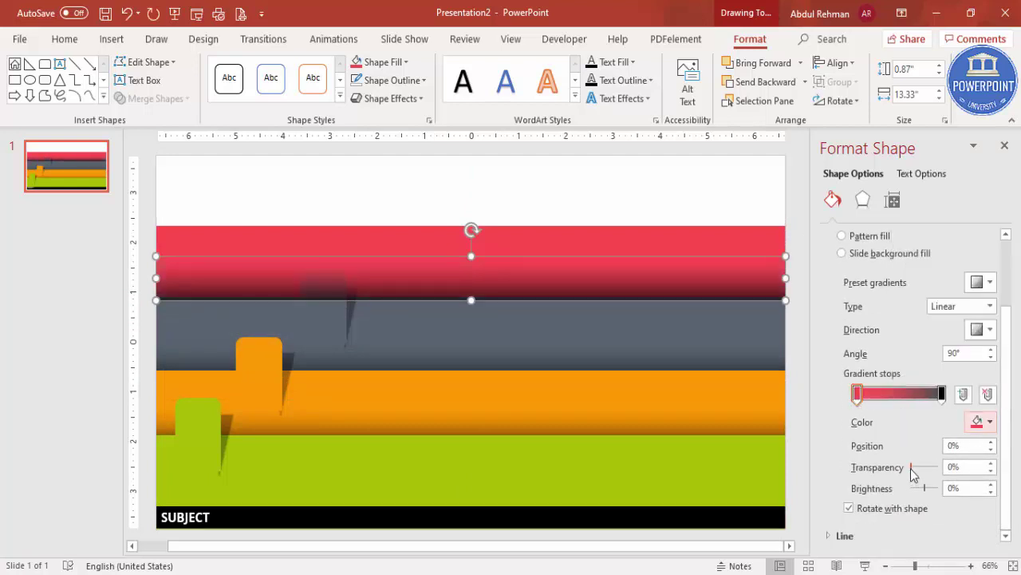
drag(912, 467, 939, 467)
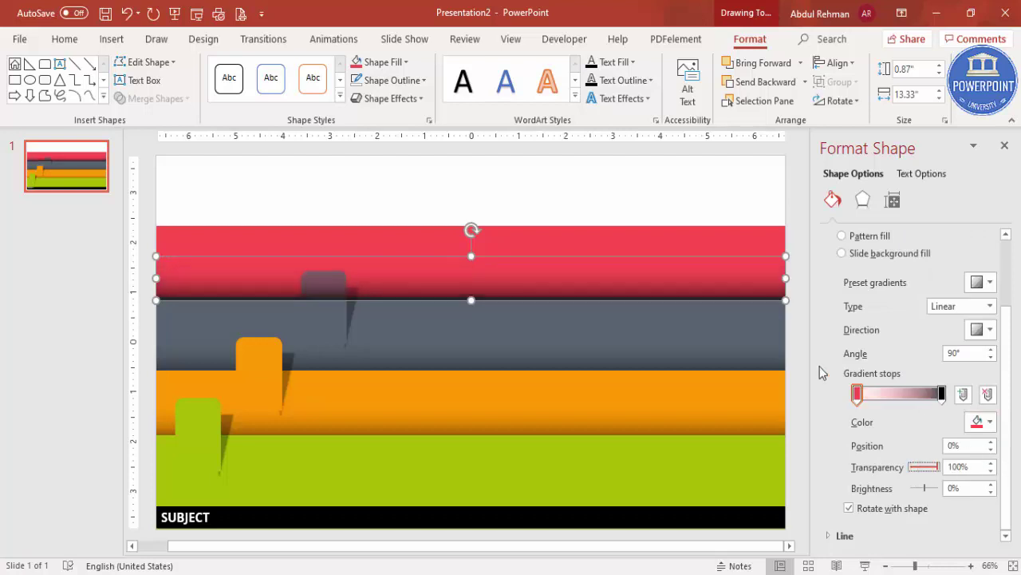
key(Left)
key(Left)
key(Left)
key(Left)
key(Left)
key(Left)
key(Left)
key(Left)
Nudge the red shading strip down and send it back several layers behind the grey tab.
click(666, 178)
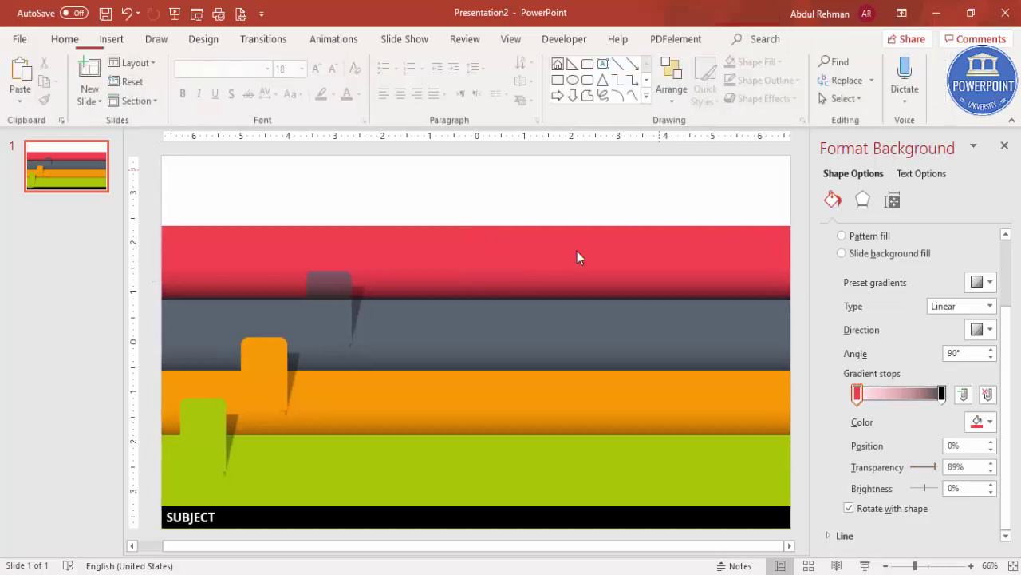
click(520, 280)
key(Down)
key(Down)
key(Down)
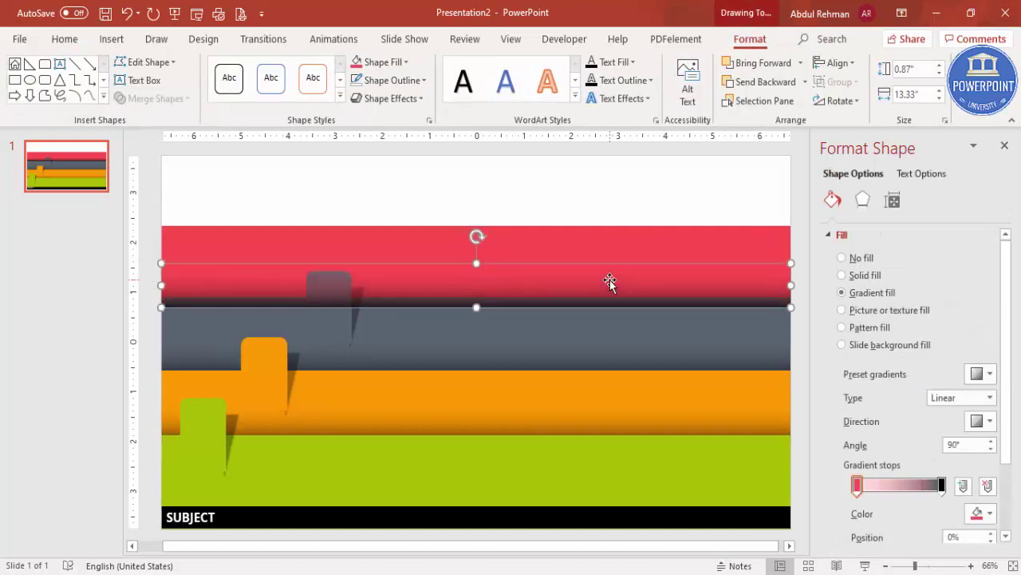
click(744, 83)
click(745, 84)
click(745, 83)
click(744, 83)
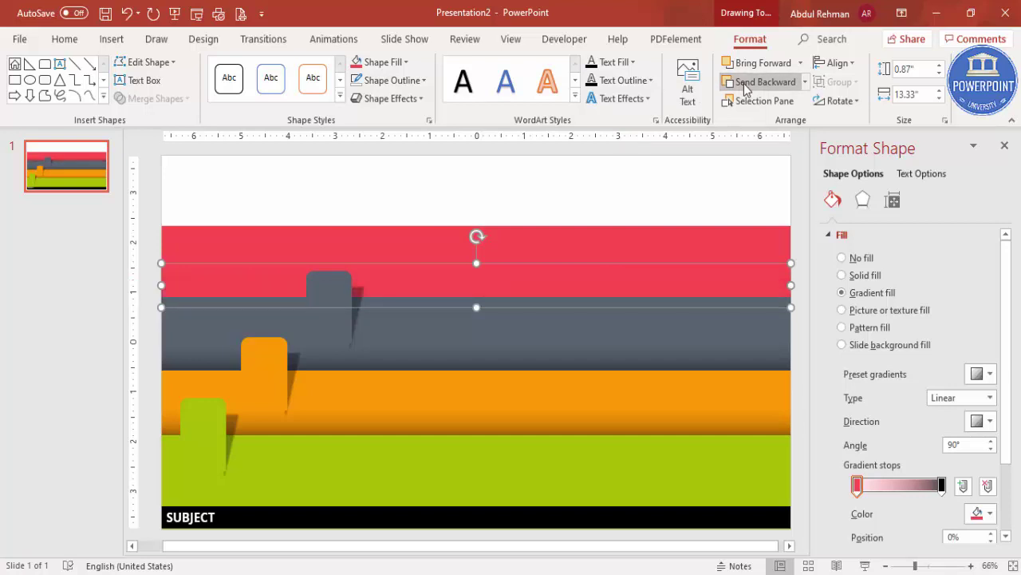
click(745, 83)
Copy the grey tab up and right above the red band and fill the copy red.
click(541, 179)
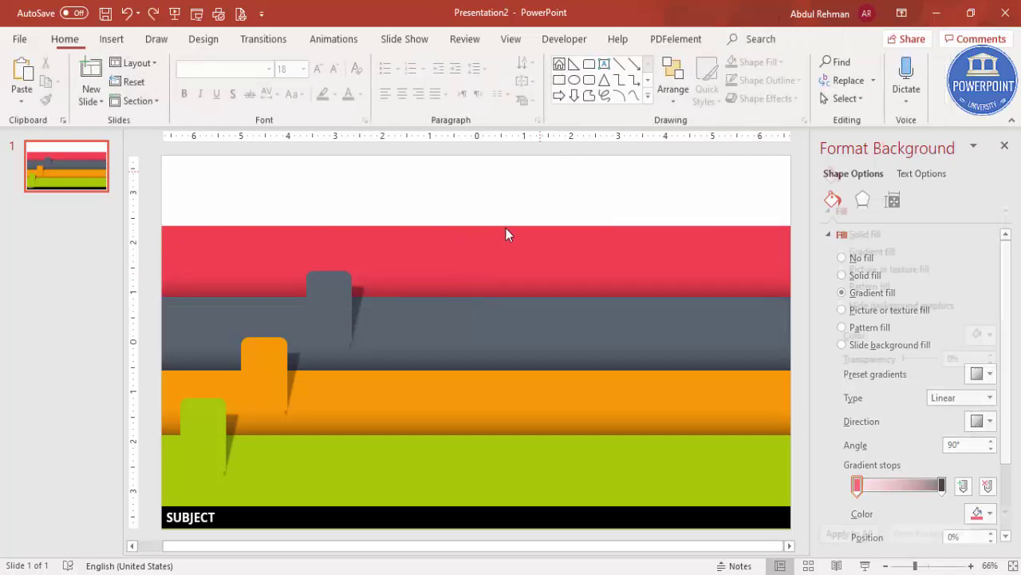
click(329, 292)
drag(333, 290, 385, 211)
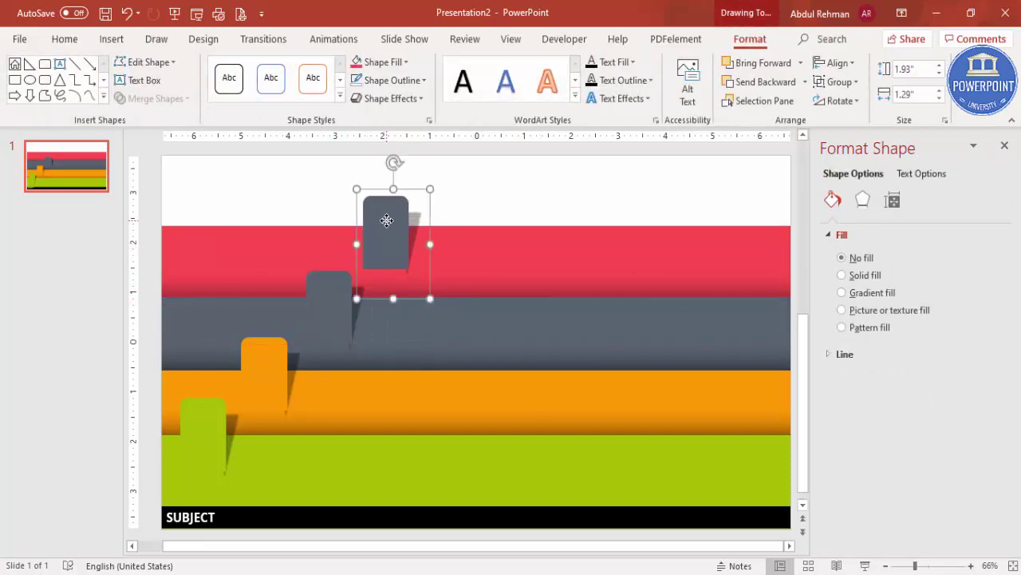
click(357, 62)
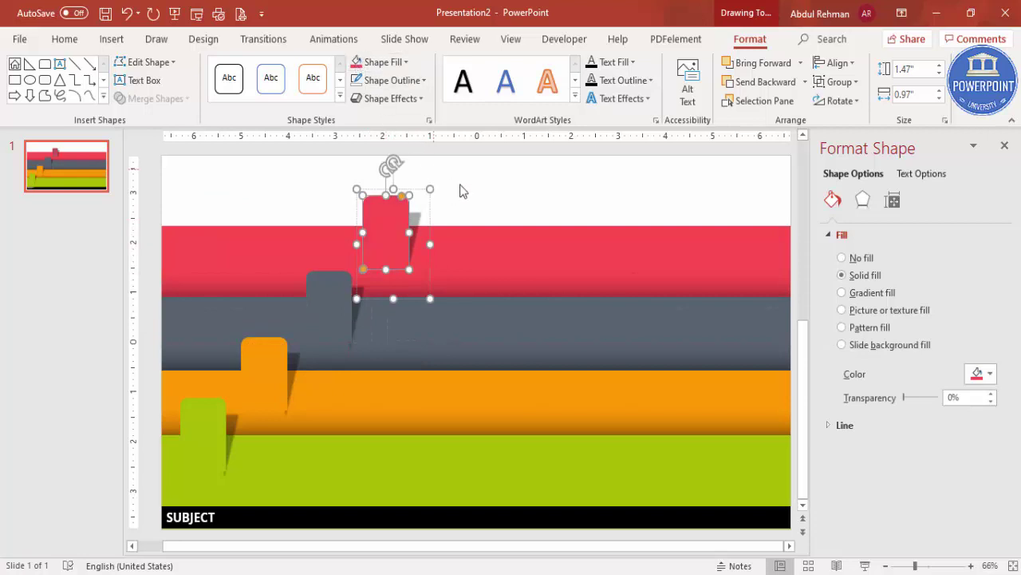
click(479, 194)
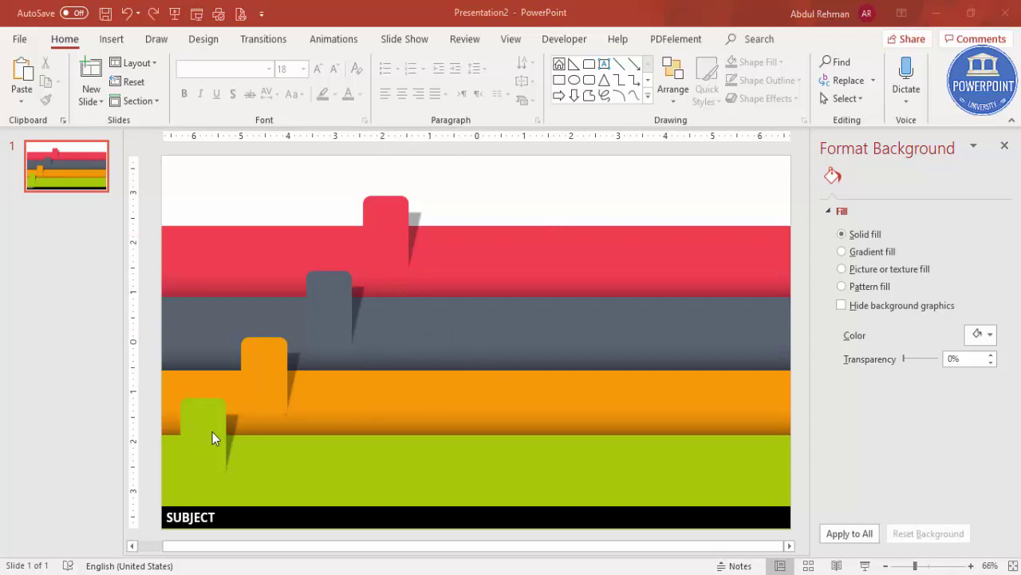
Add a centred white '01' text box over the green tab.
click(112, 39)
click(591, 84)
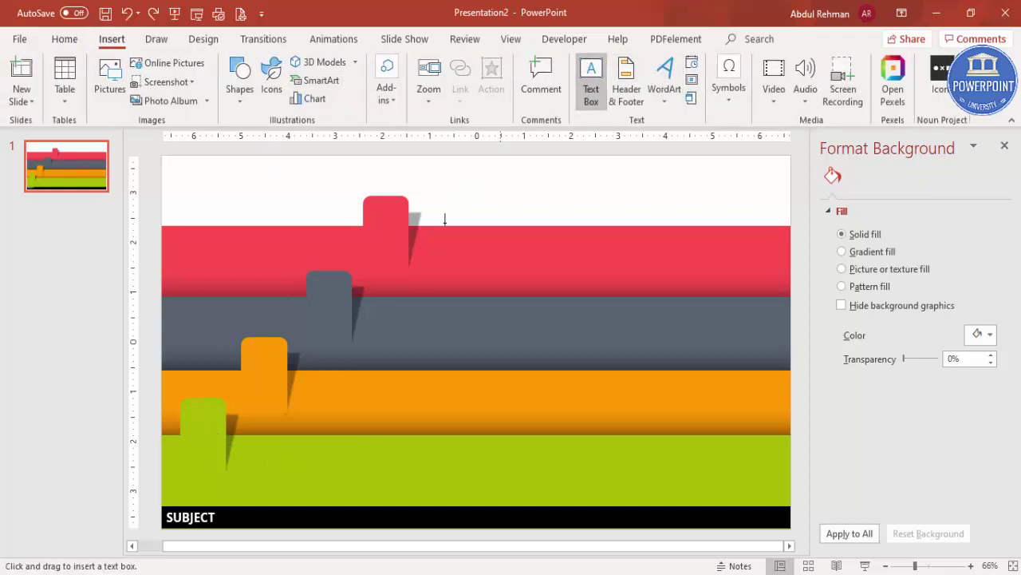
drag(190, 410, 228, 436)
text(01)
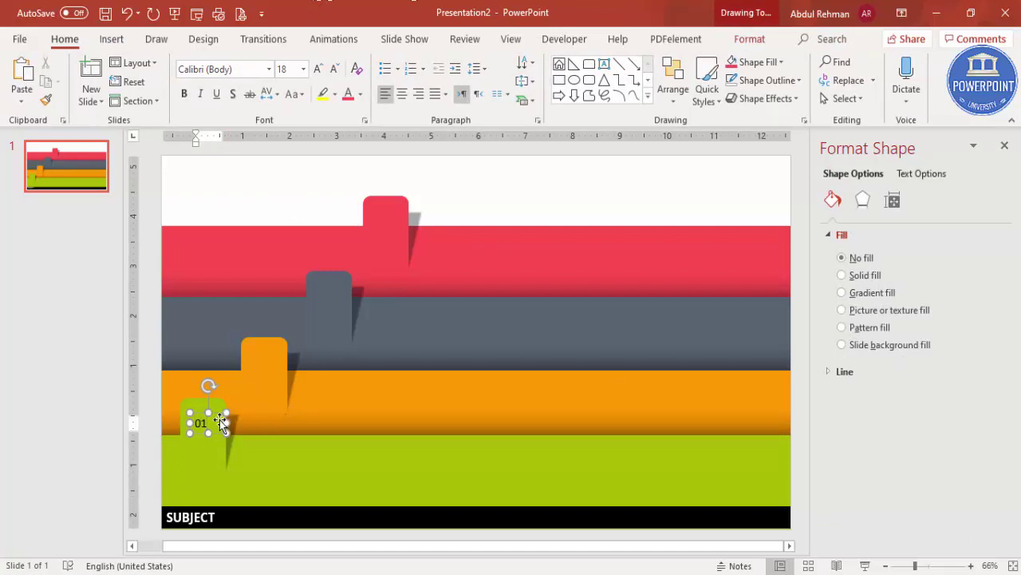
click(217, 410)
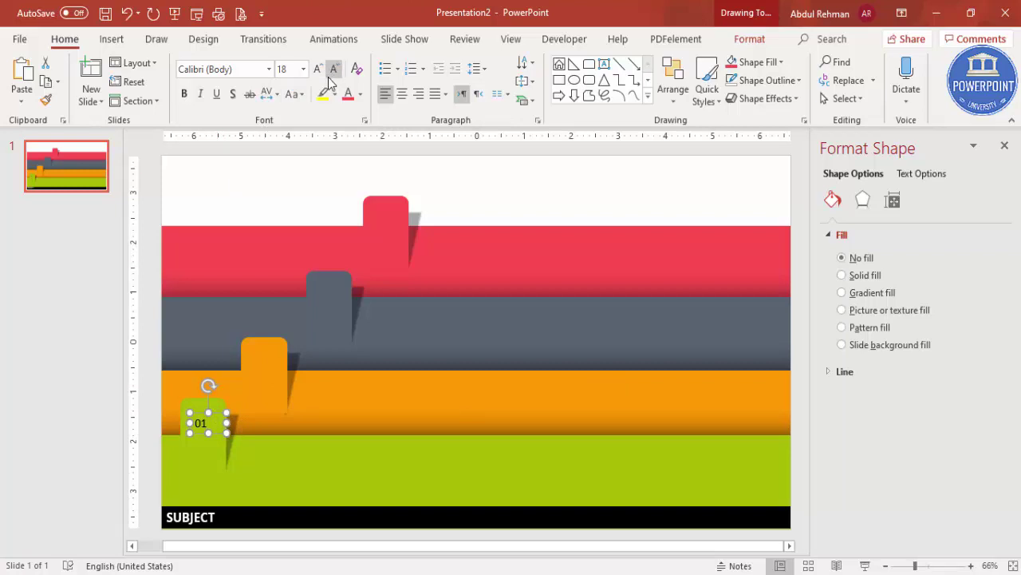
click(402, 94)
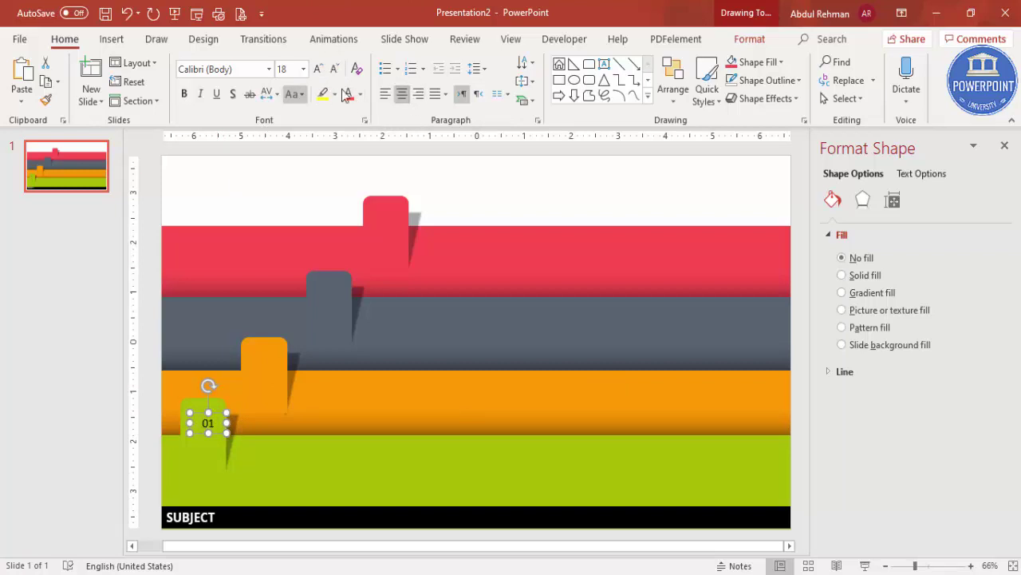
click(363, 94)
click(351, 130)
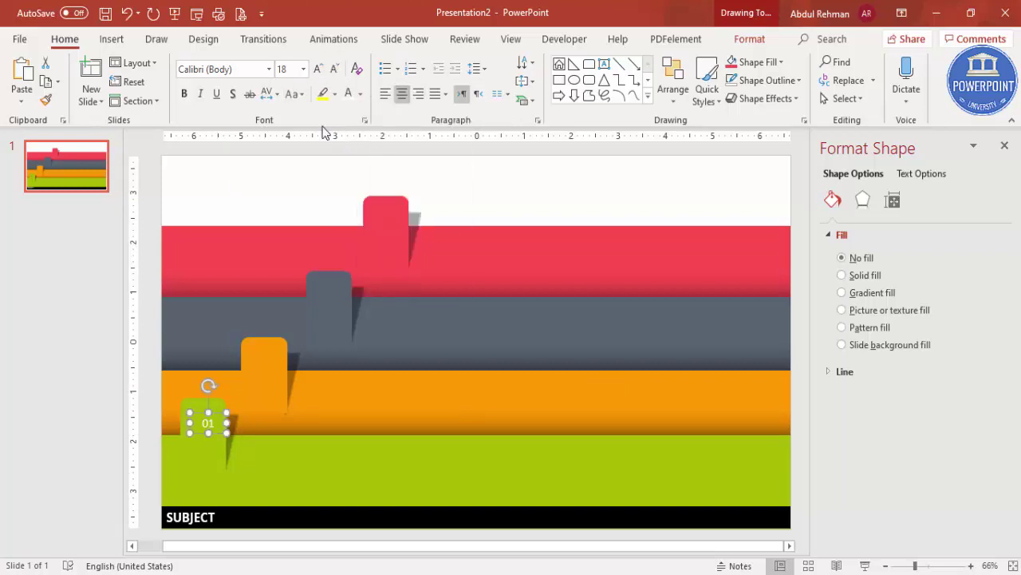
Make the 01 label bold Open Sans at 32 pt and move it onto the green tab.
click(186, 94)
click(252, 71)
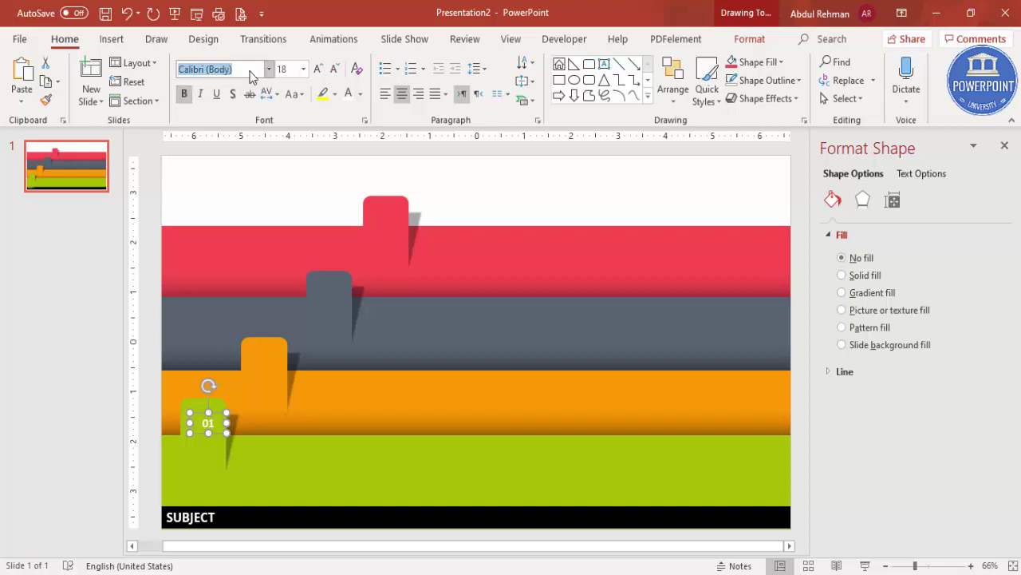
text(Open Sans)
key(Return)
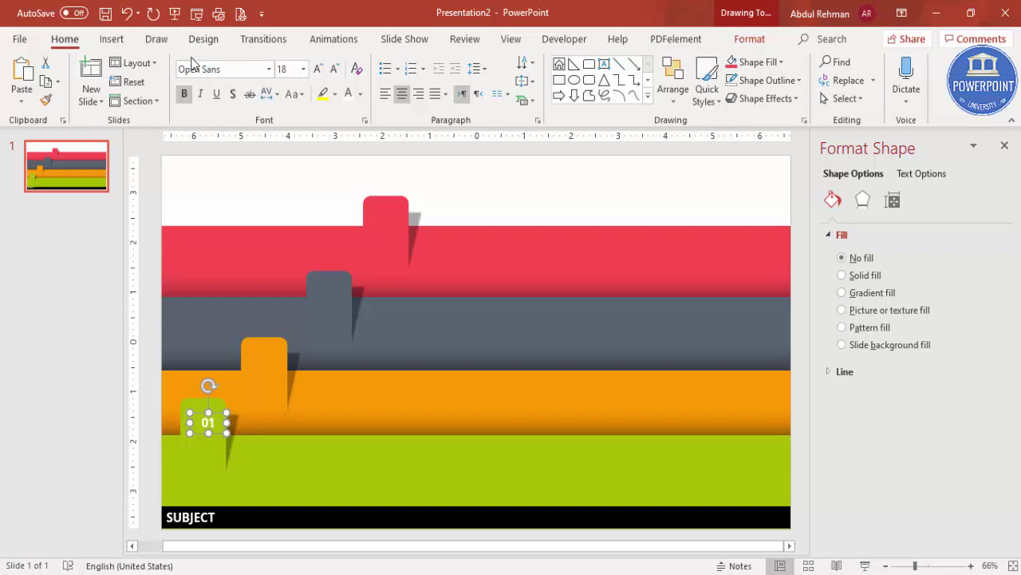
click(315, 70)
click(315, 70)
click(316, 69)
click(315, 69)
click(315, 70)
click(315, 69)
click(335, 70)
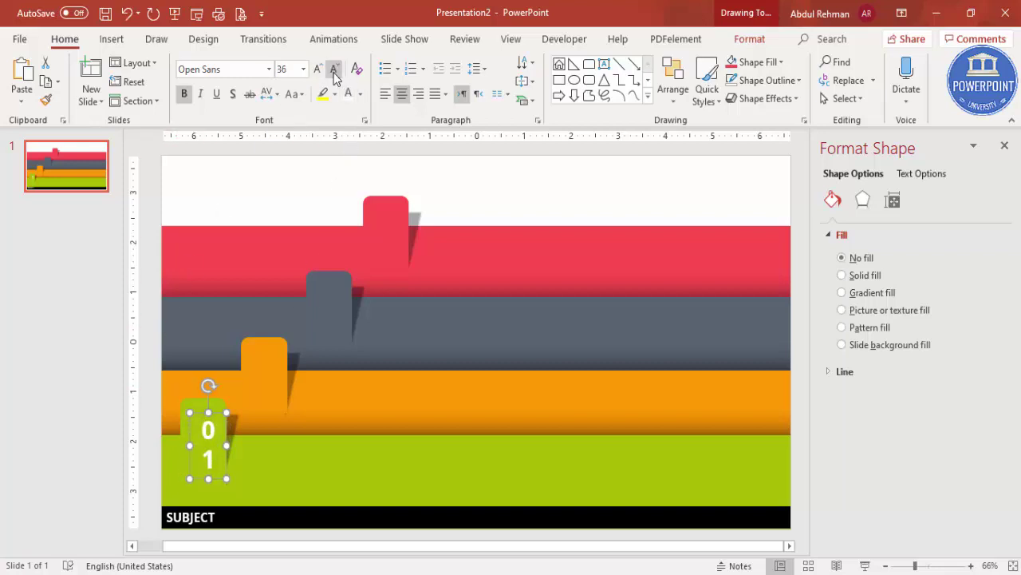
click(334, 69)
drag(209, 412, 204, 399)
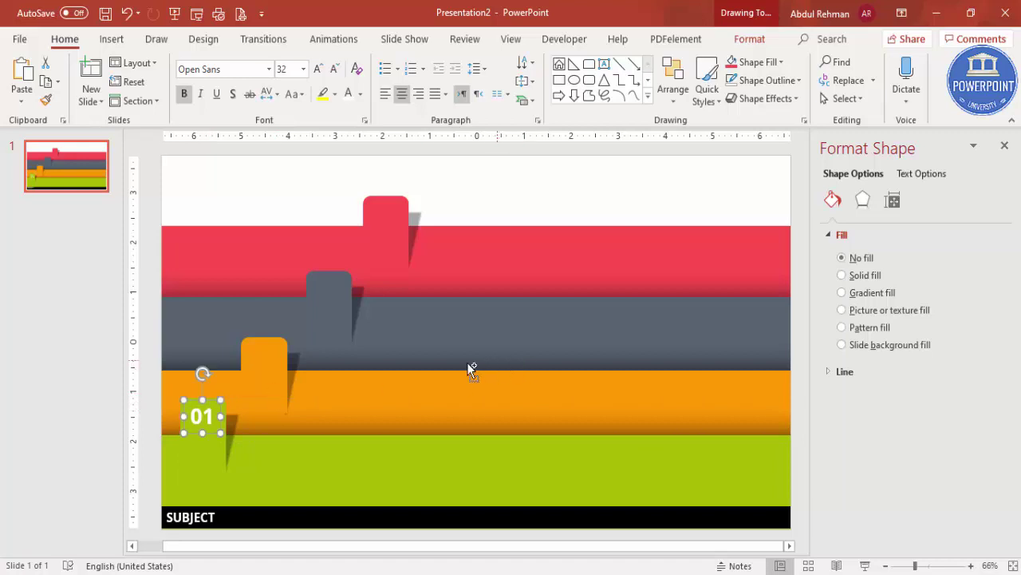
click(206, 440)
Place copies of the 01 label on the orange, grey and red tabs, aligned with each tab.
drag(206, 441, 274, 369)
key(ctrl+d)
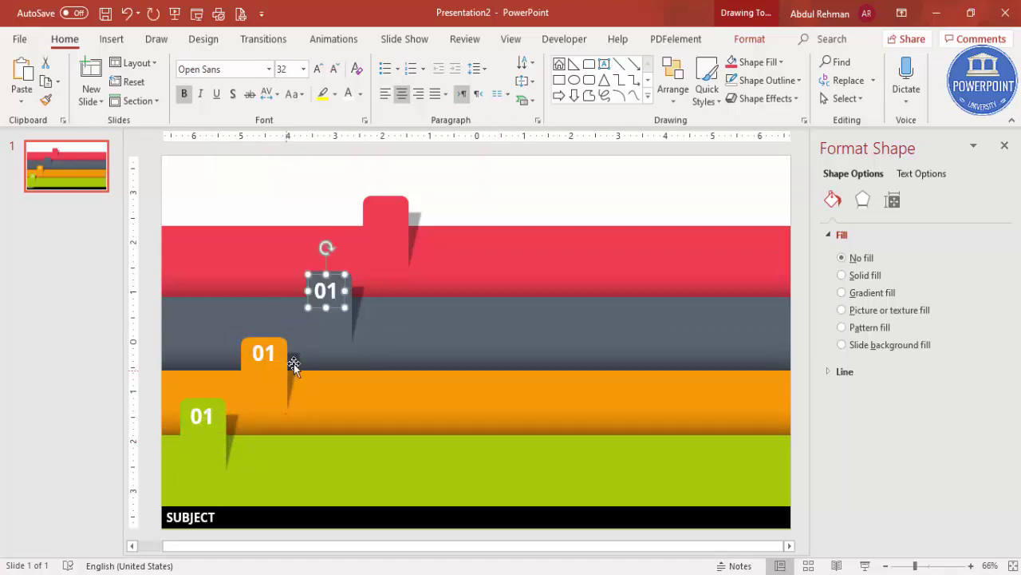
key(Up)
key(Up)
key(Right)
key(ctrl+d)
key(Left)
key(Left)
key(Left)
key(Up)
key(Up)
key(Up)
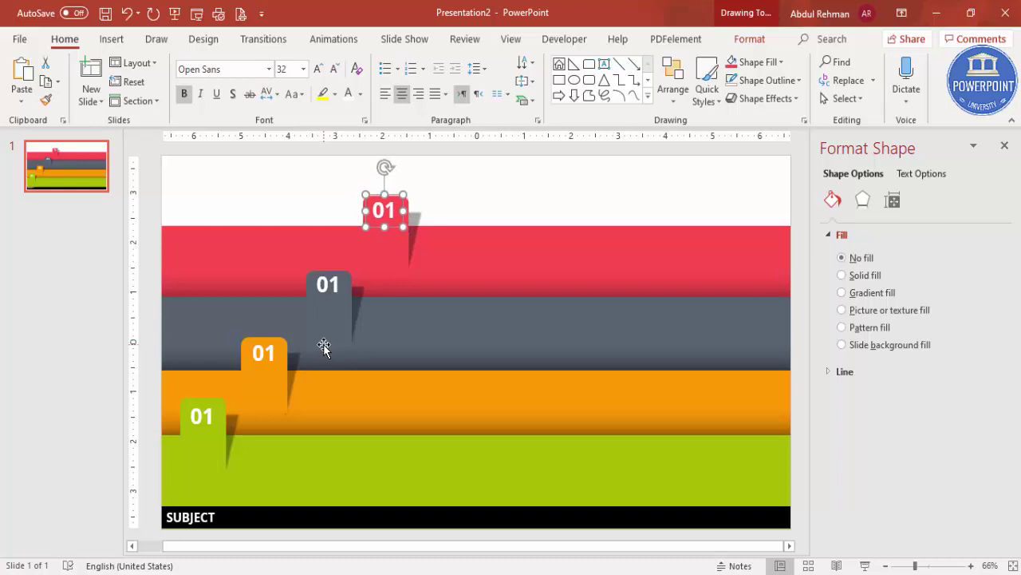
Change the copied labels to 04 on the red tab, 03 on grey and 02 on orange.
click(391, 209)
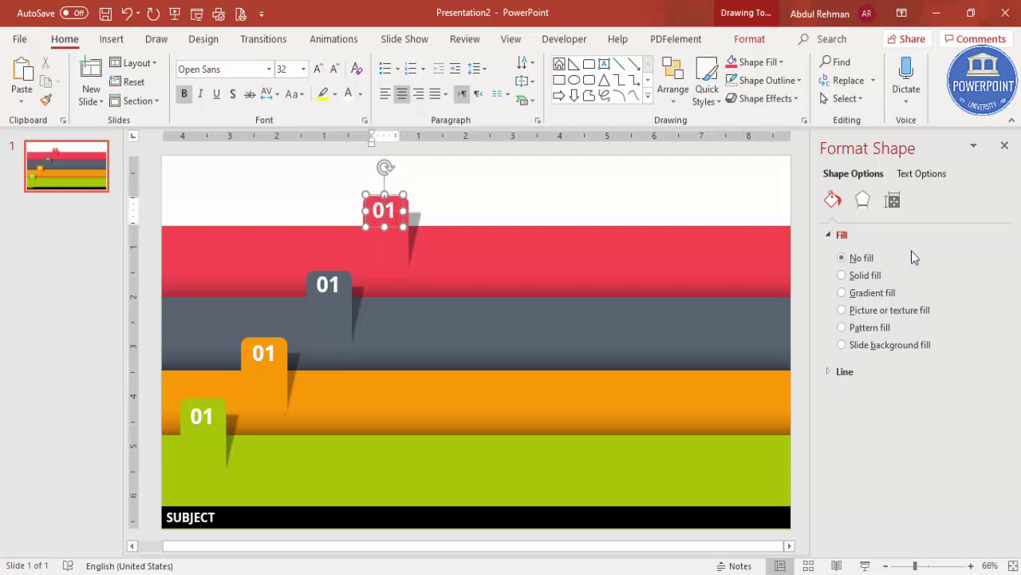
key(BackSpace)
text(4)
click(337, 283)
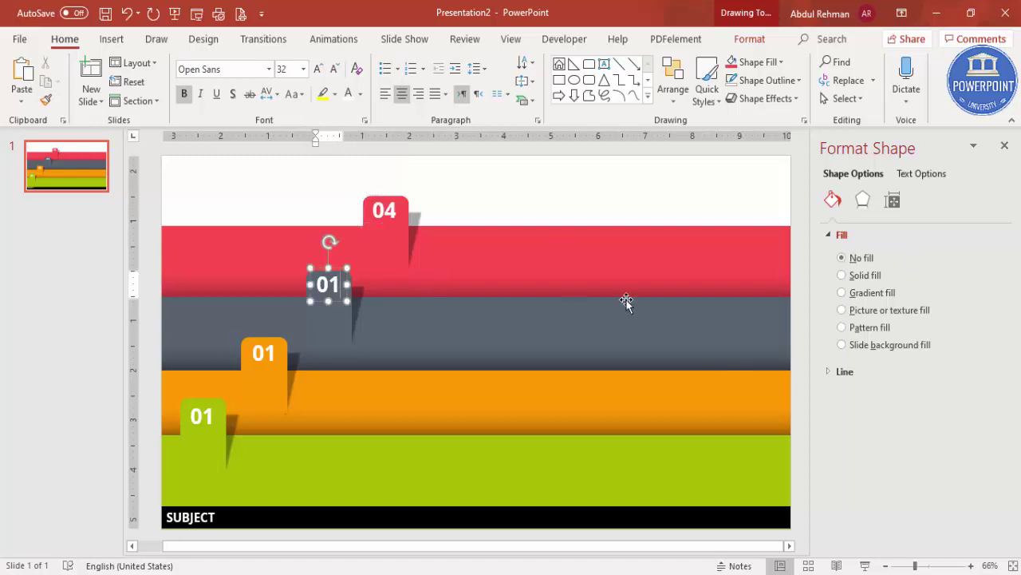
text(3)
key(BackSpace)
key(BackSpace)
text(3)
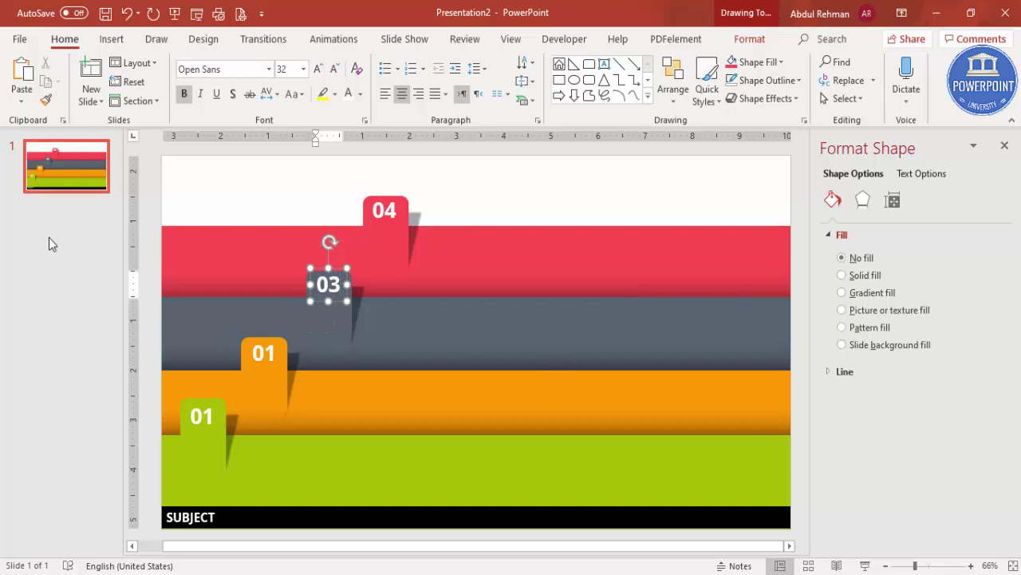
click(266, 364)
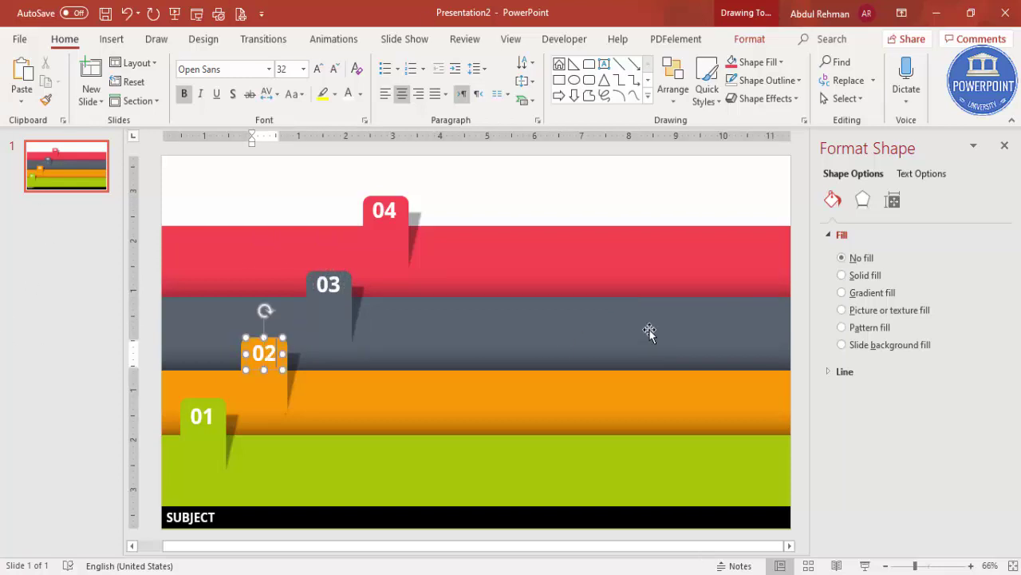
click(518, 193)
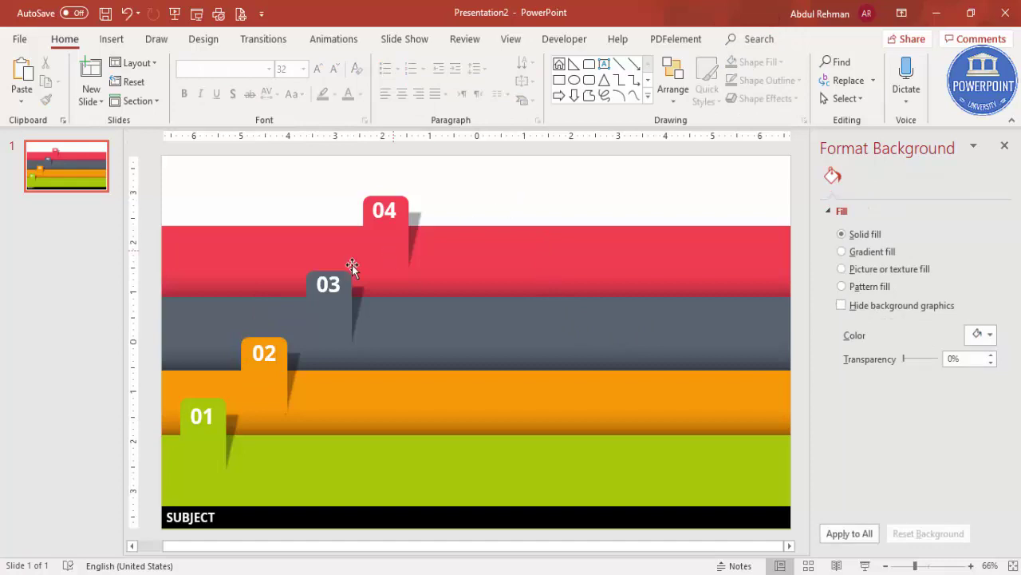
Group each number label 01 to 04 together with its tab.
click(205, 413)
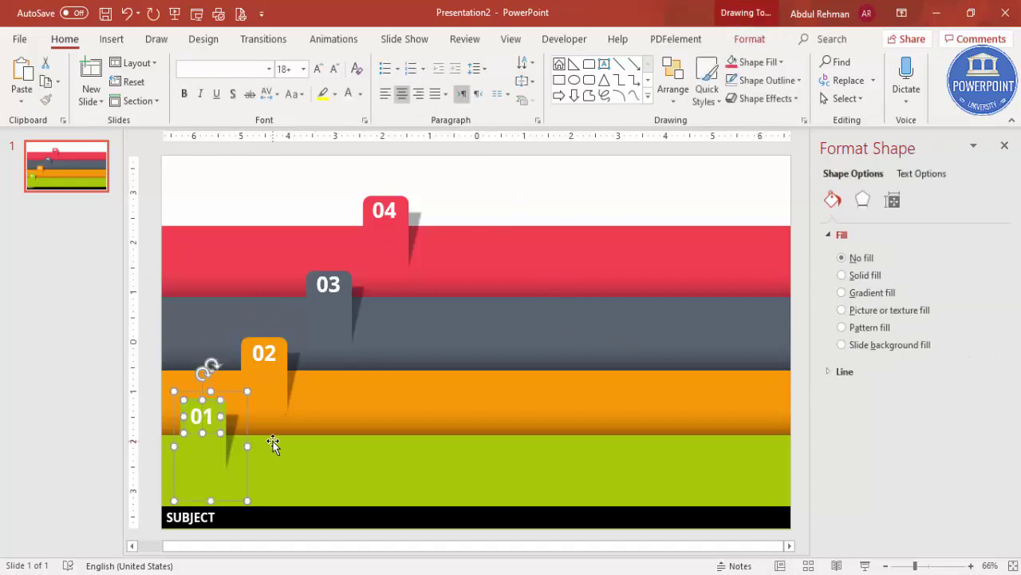
click(242, 397)
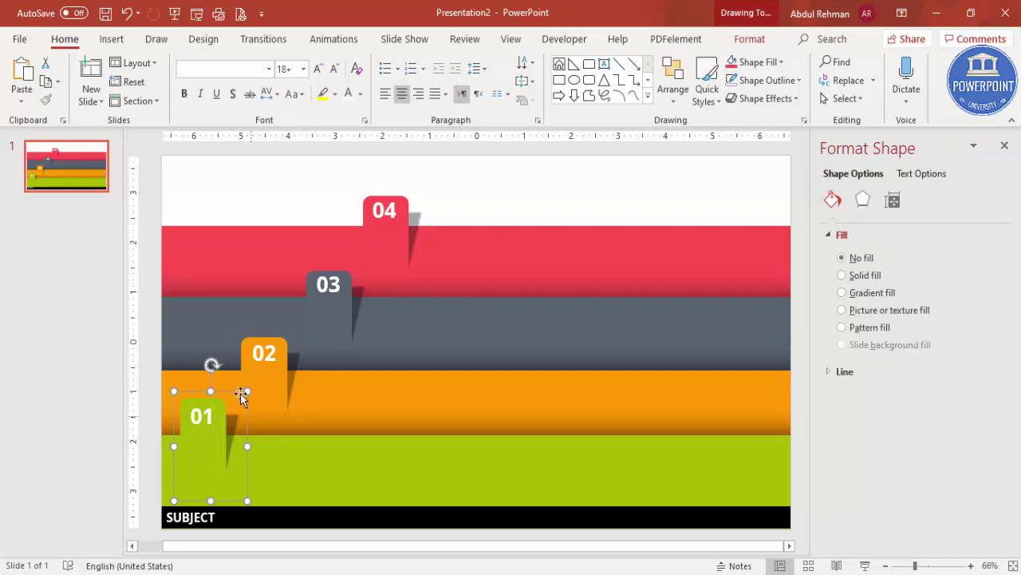
click(256, 355)
click(270, 396)
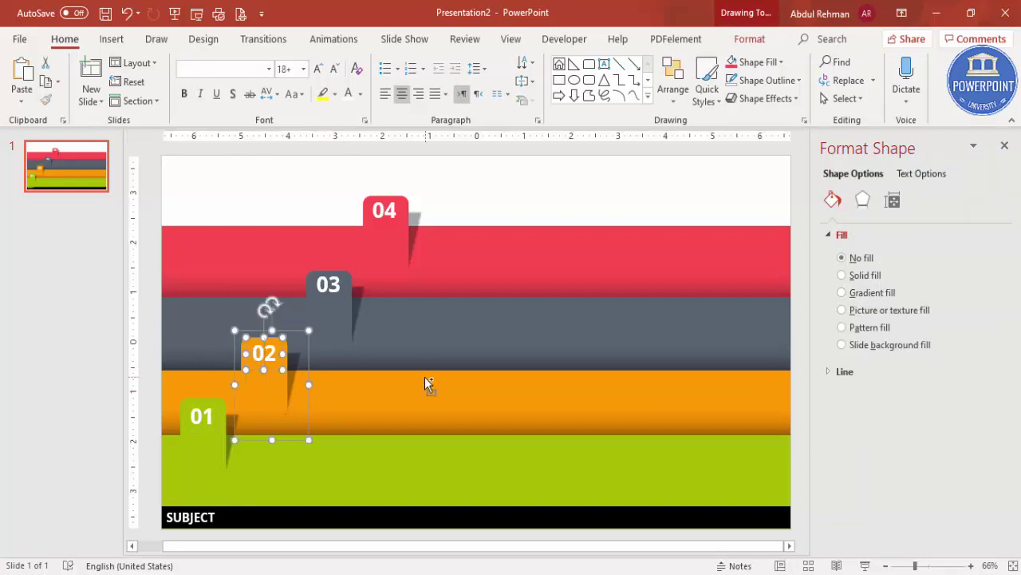
click(336, 287)
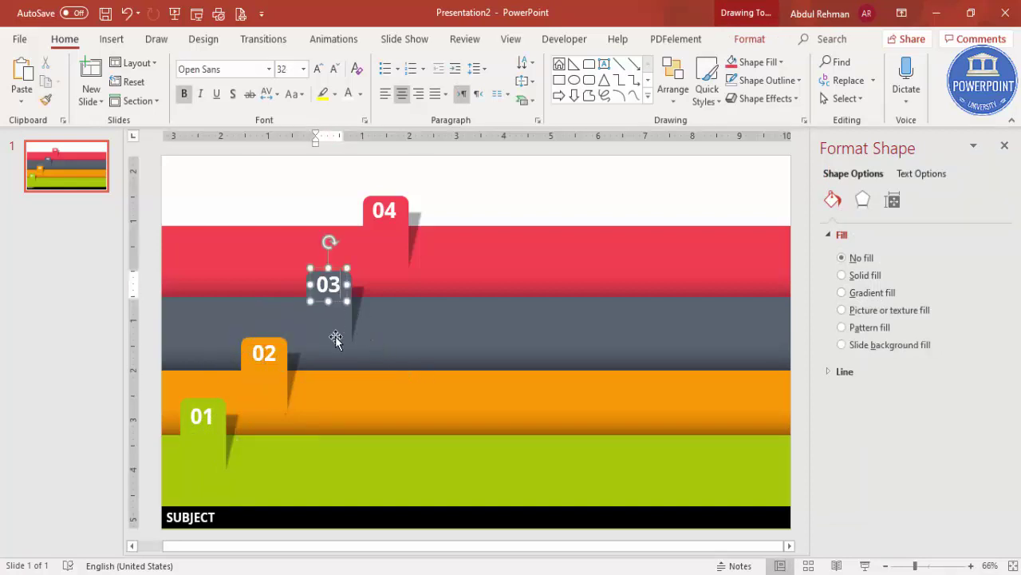
shift+click(345, 312)
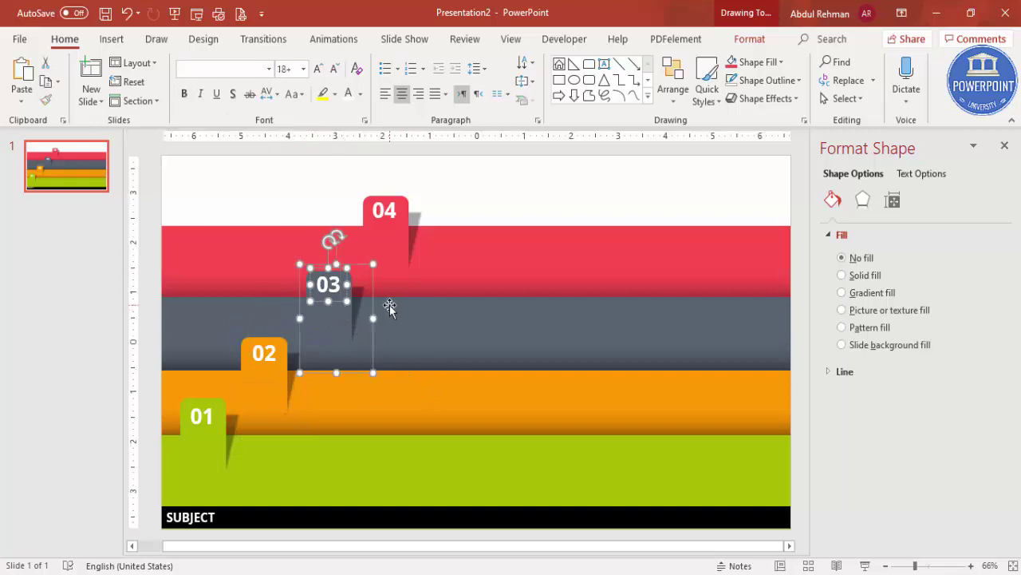
click(390, 217)
shift+click(397, 243)
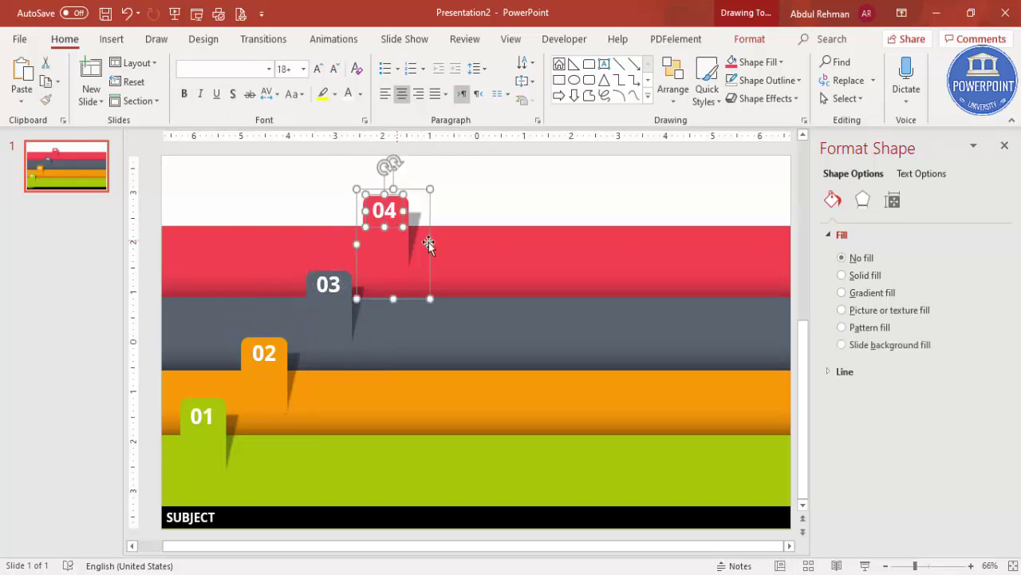
key(ctrl+g)
click(437, 216)
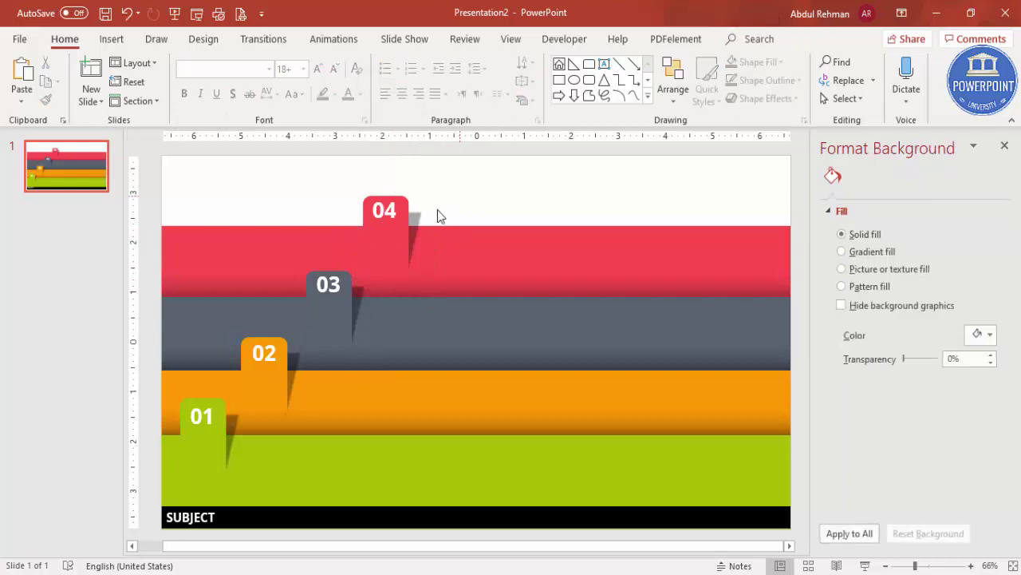
click(112, 39)
Add a text box on the green band reading 'Add your title here'.
click(591, 78)
mouse_move(246, 453)
mouse_down()
mouse_move(438, 479)
mouse_move(458, 474)
mouse_move(454, 459)
mouse_up()
text(Add your title here)
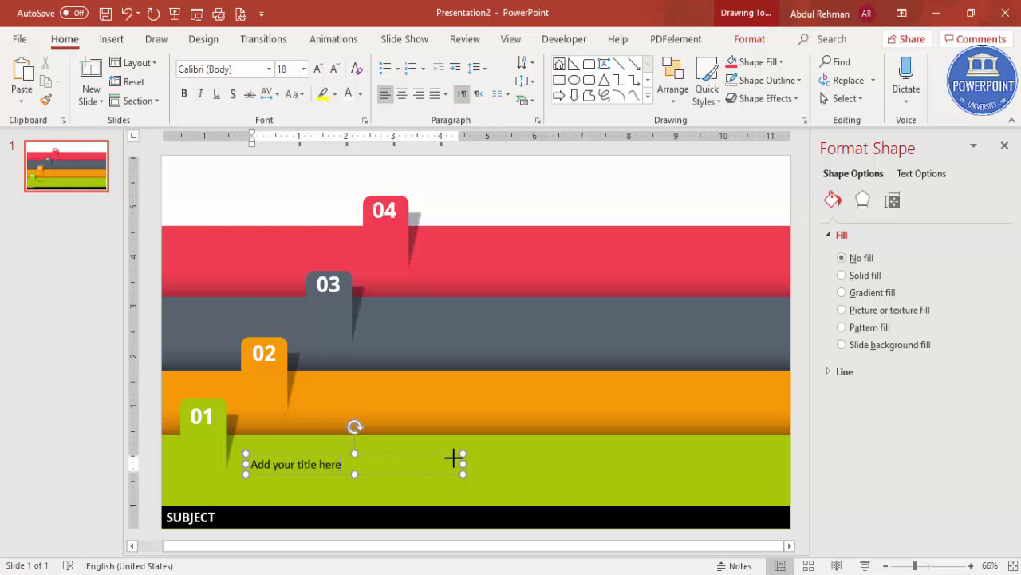
key(Escape)
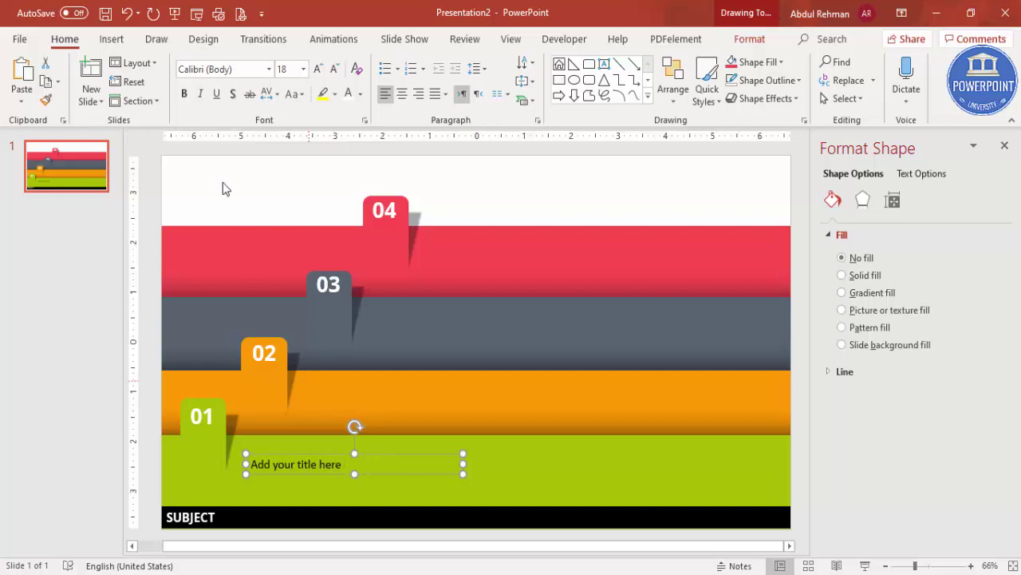
Make the title bold Open Sans and nudge it up beside tab 01.
click(183, 93)
click(212, 70)
text(Open Sans)
key(Return)
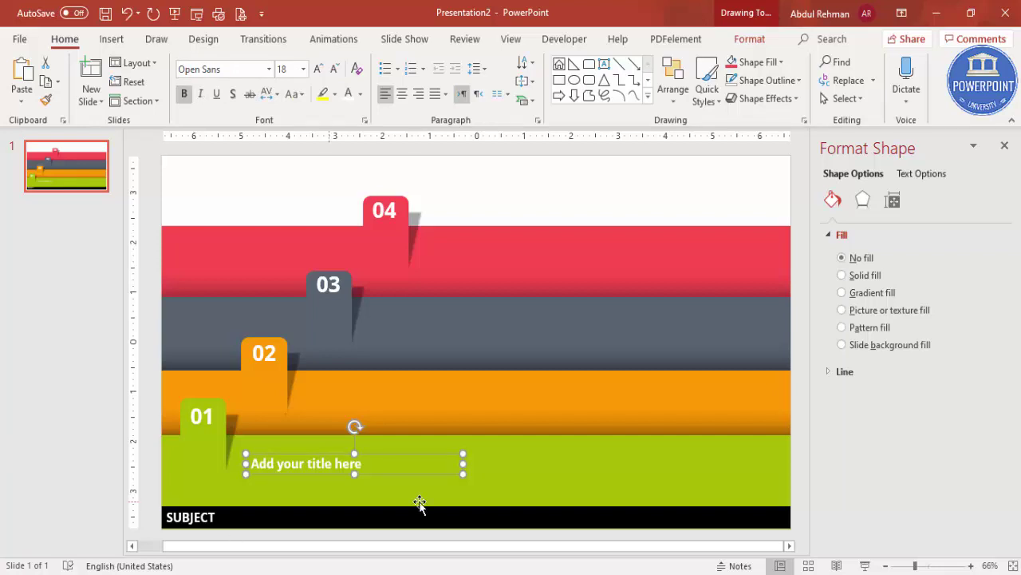
click(302, 446)
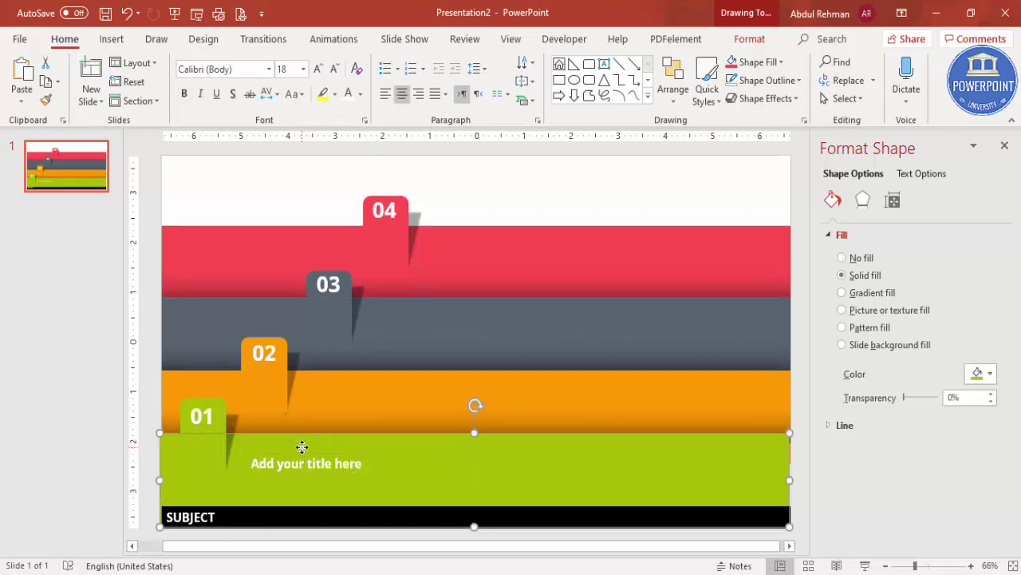
click(305, 459)
drag(304, 455, 295, 440)
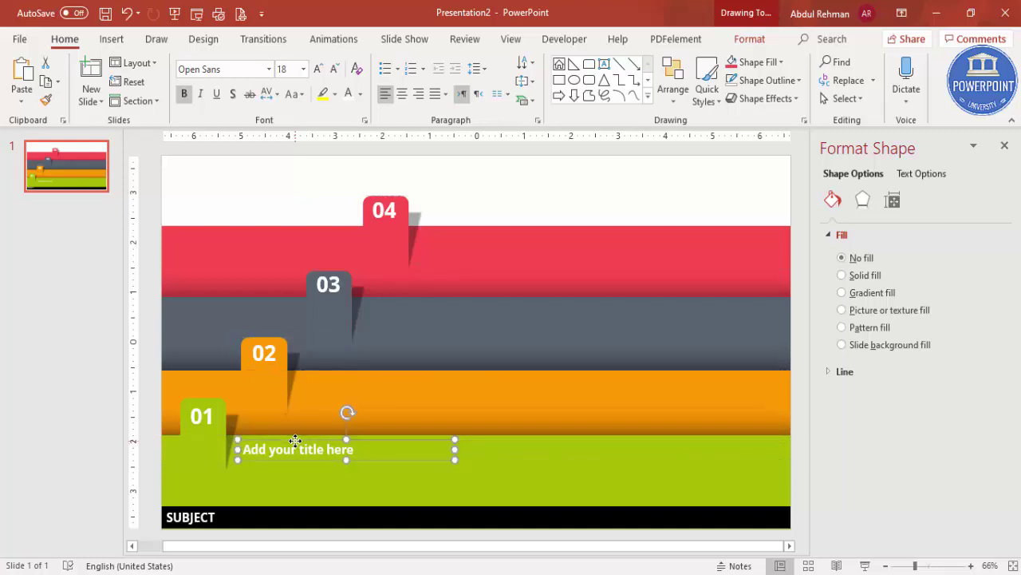
Add a body text box below the title filled with Lorem ipsum sample text via =lorem(1).
click(112, 39)
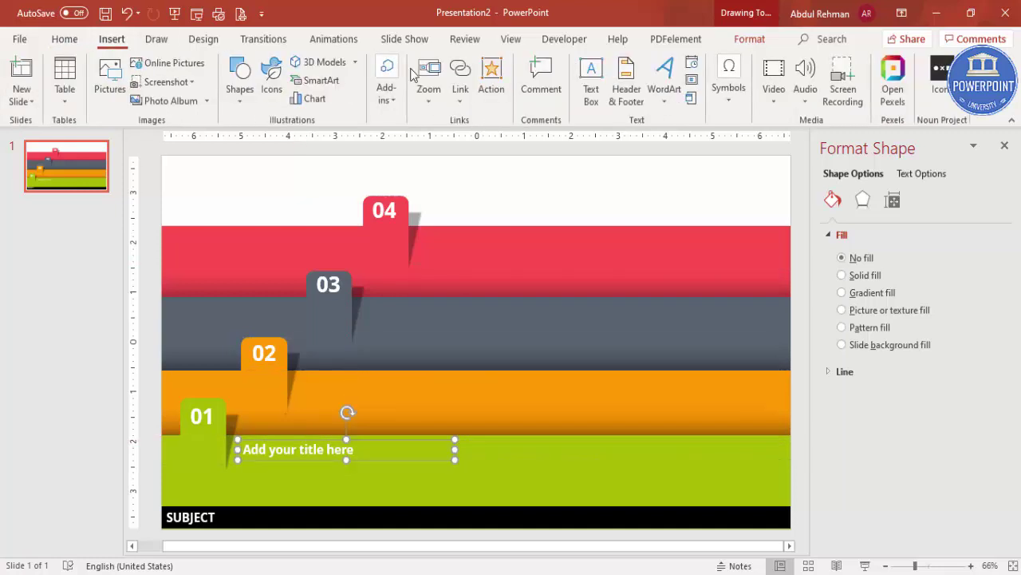
click(591, 80)
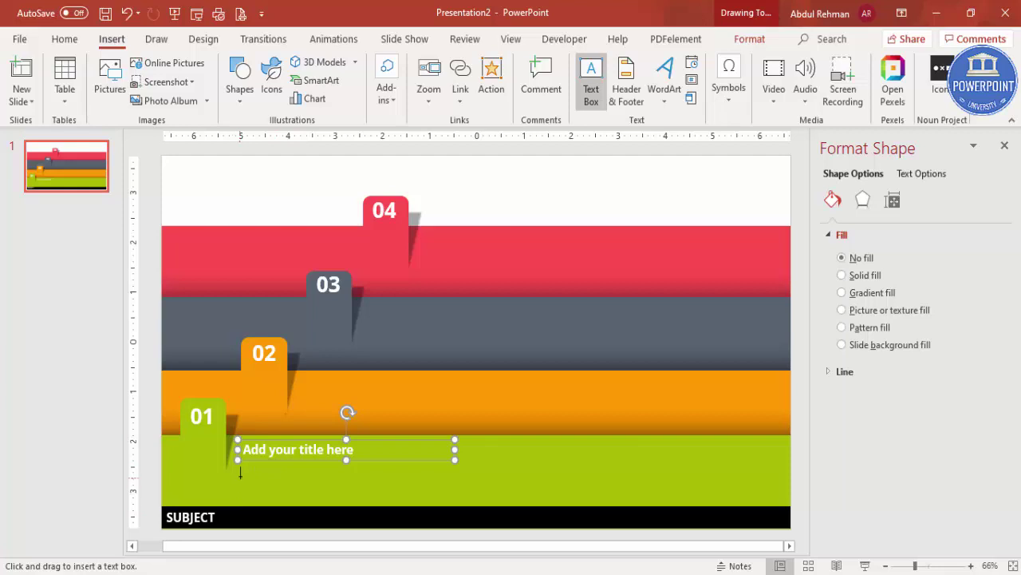
drag(235, 472, 638, 496)
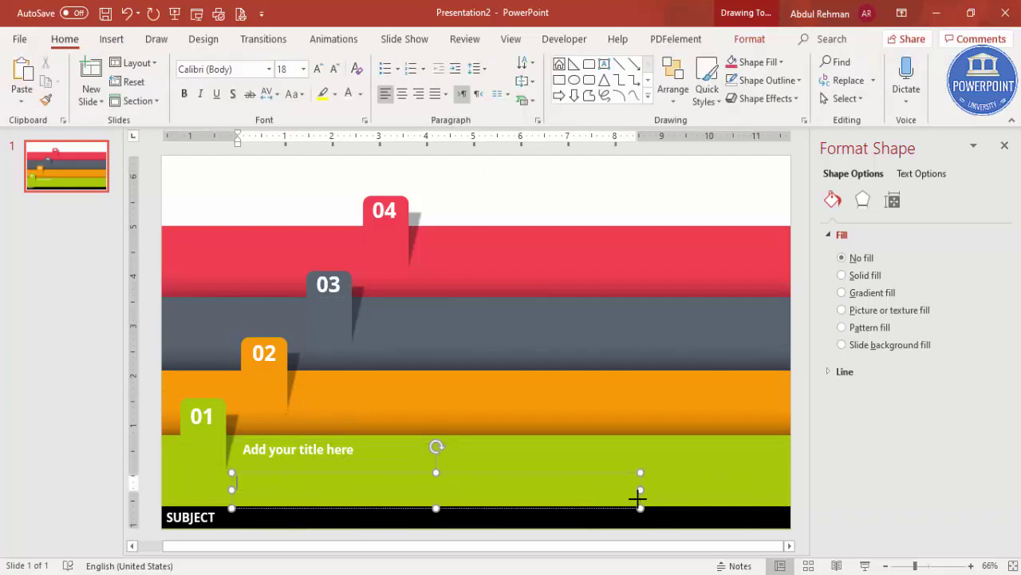
text(=lorem(1))
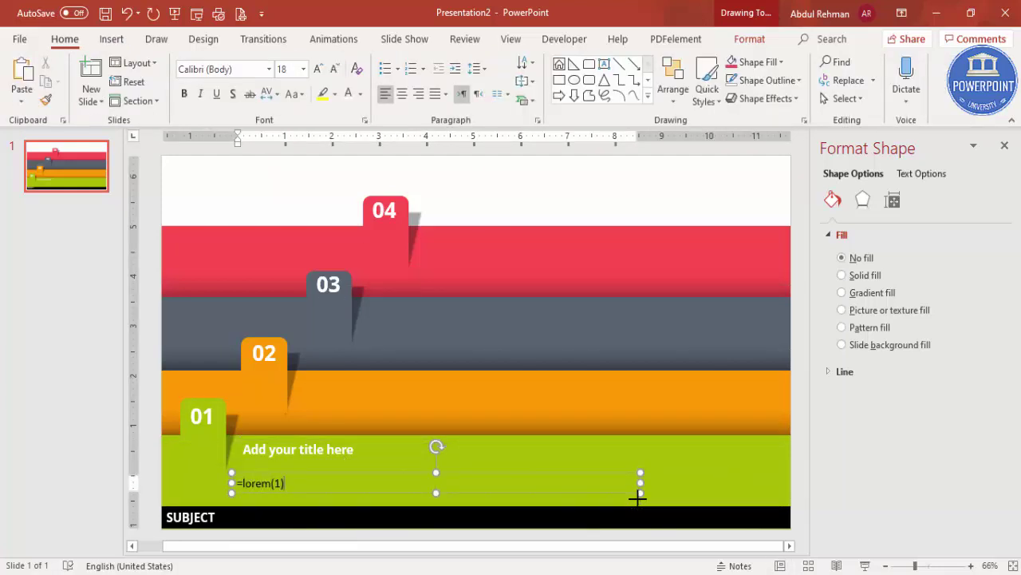
key(Return)
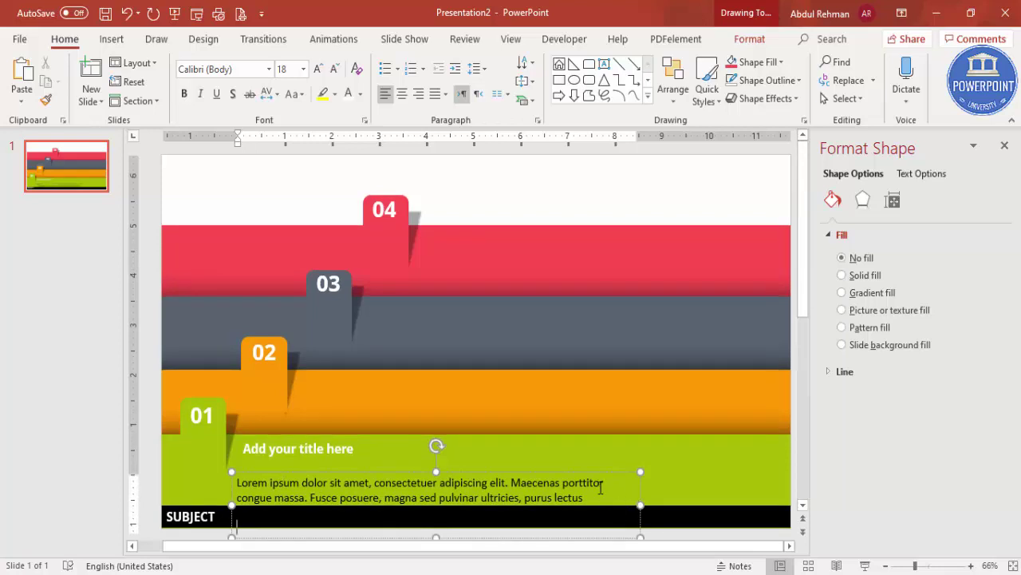
Set the body text to Open Sans 11 pt, move it under the title and narrow it.
click(595, 477)
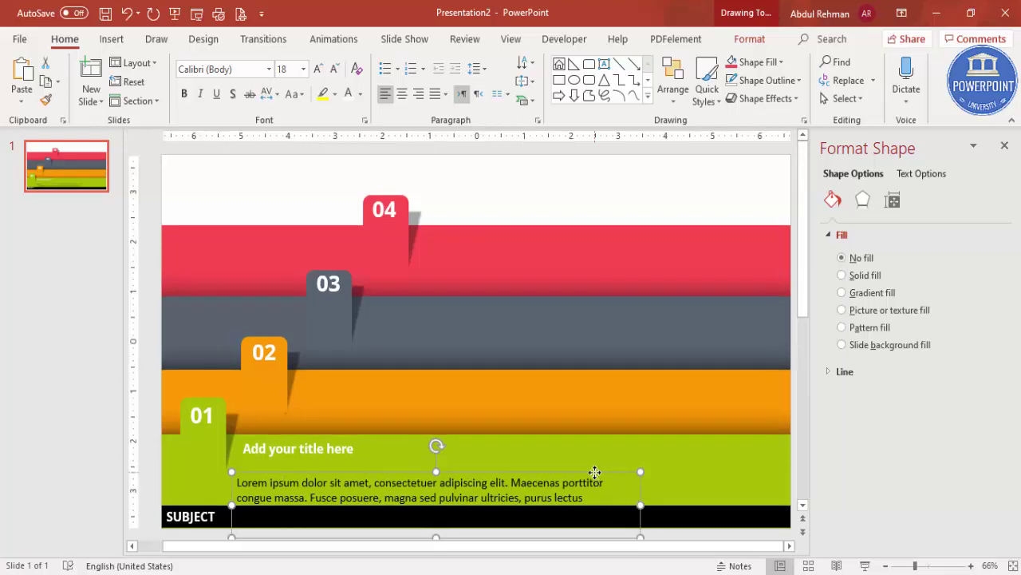
click(347, 94)
click(245, 73)
text(Open Sans)
key(Return)
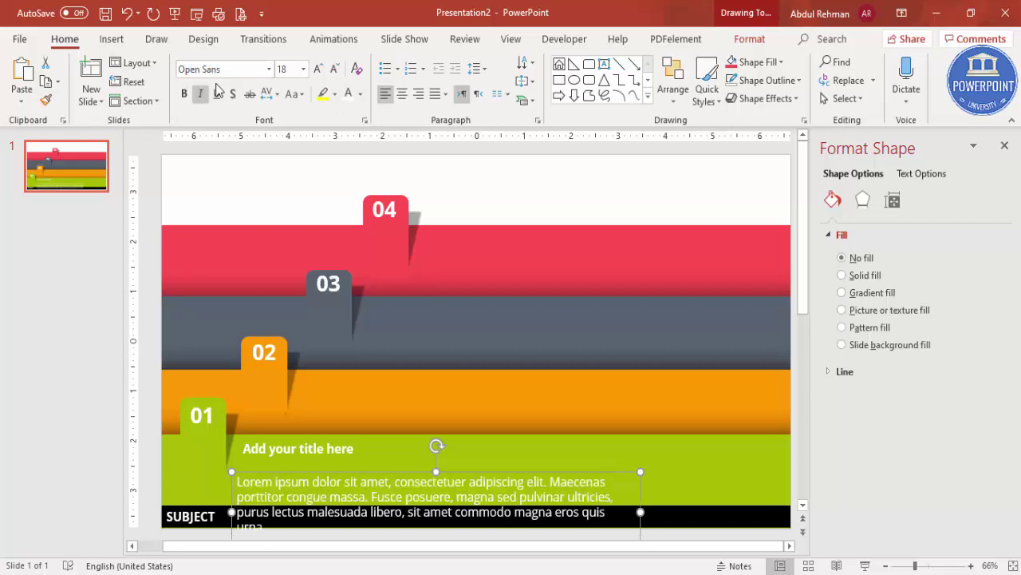
click(337, 70)
click(336, 70)
click(336, 70)
click(335, 71)
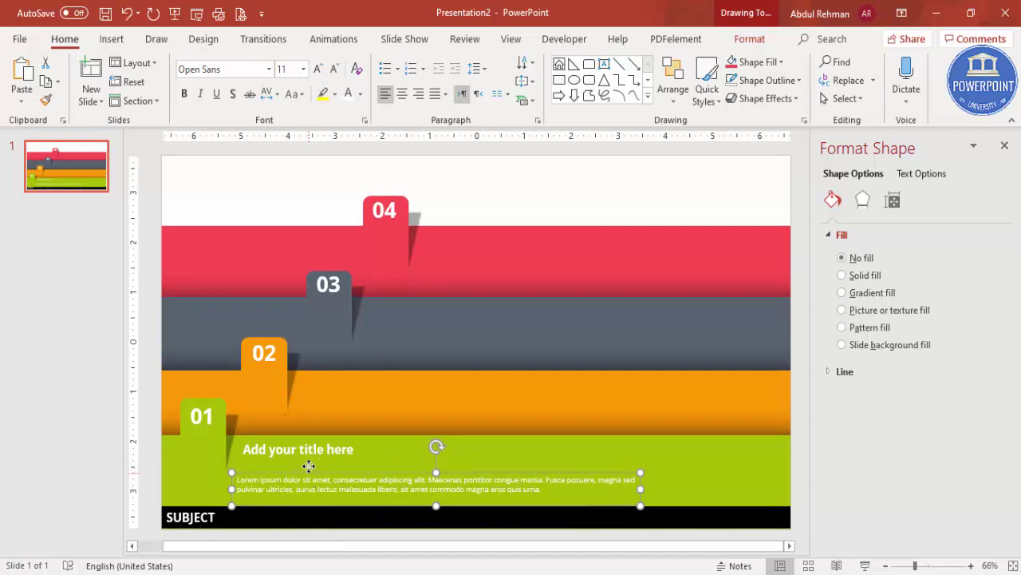
drag(308, 477, 309, 461)
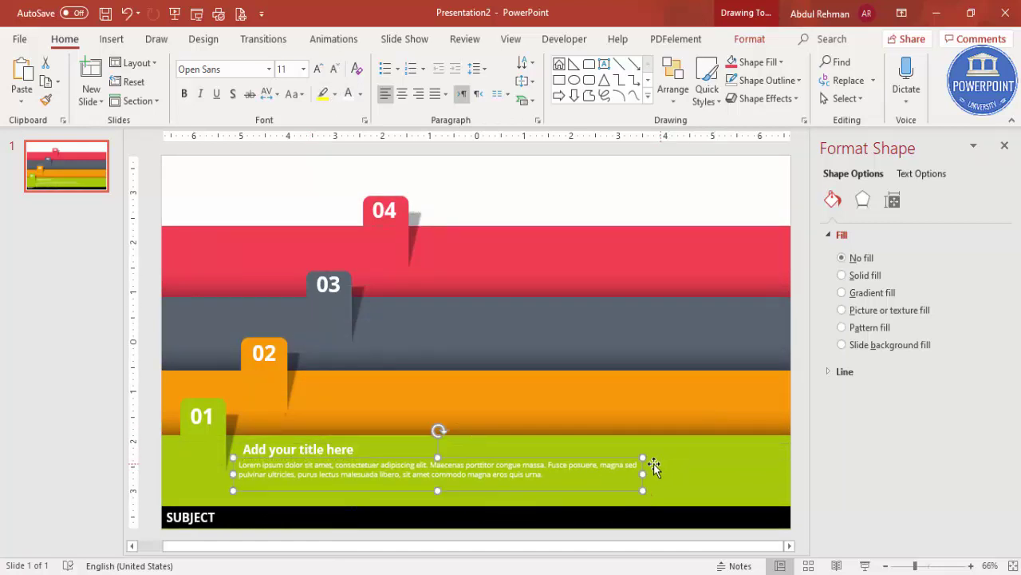
drag(643, 473, 567, 477)
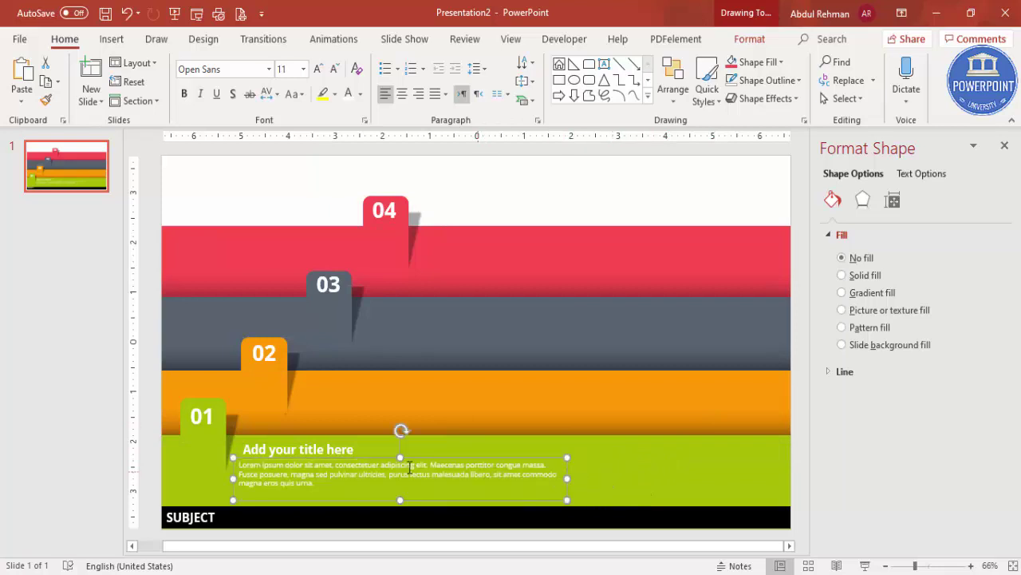
Left-align the green band's title with its body text and group the two.
shift+click(281, 445)
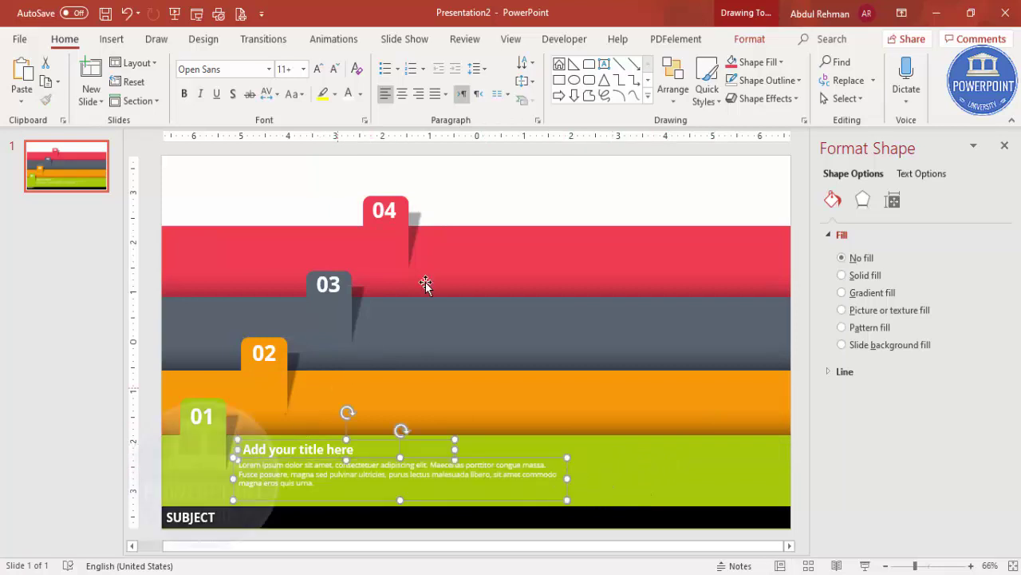
click(750, 38)
click(820, 70)
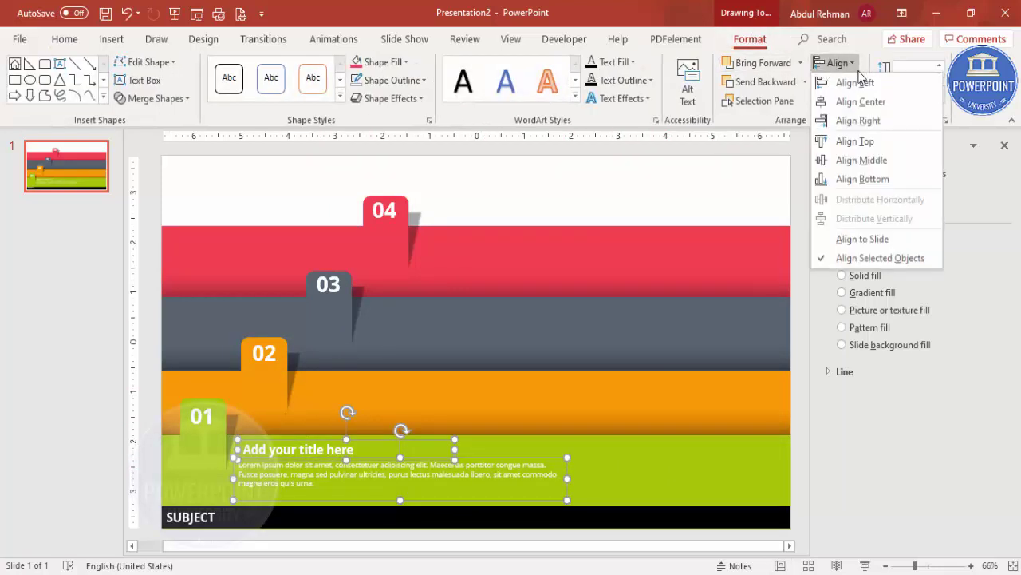
click(862, 82)
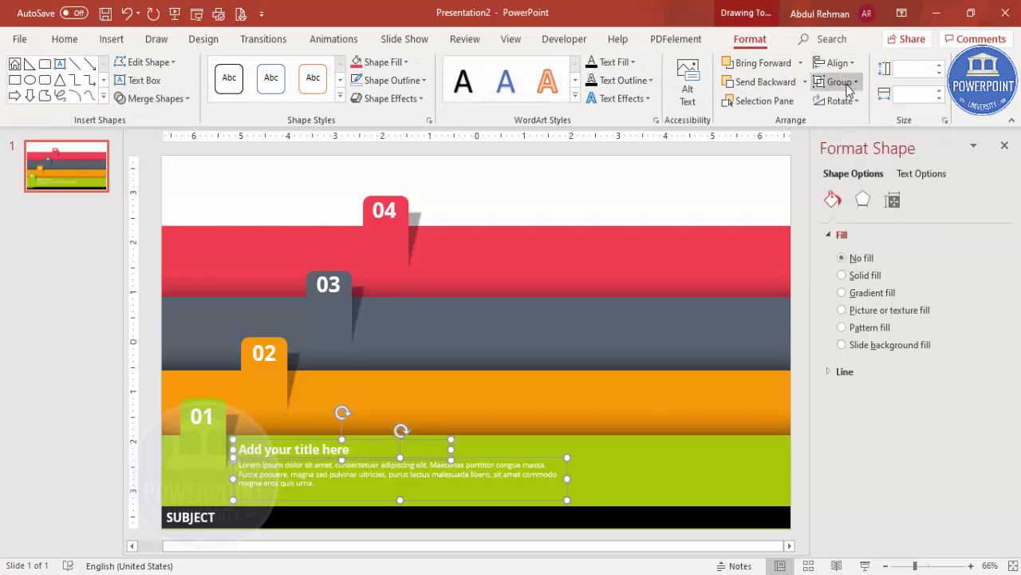
key(ctrl+g)
mouse_move(591, 467)
mouse_down()
mouse_move(606, 474)
mouse_move(581, 465)
mouse_up()
click(591, 423)
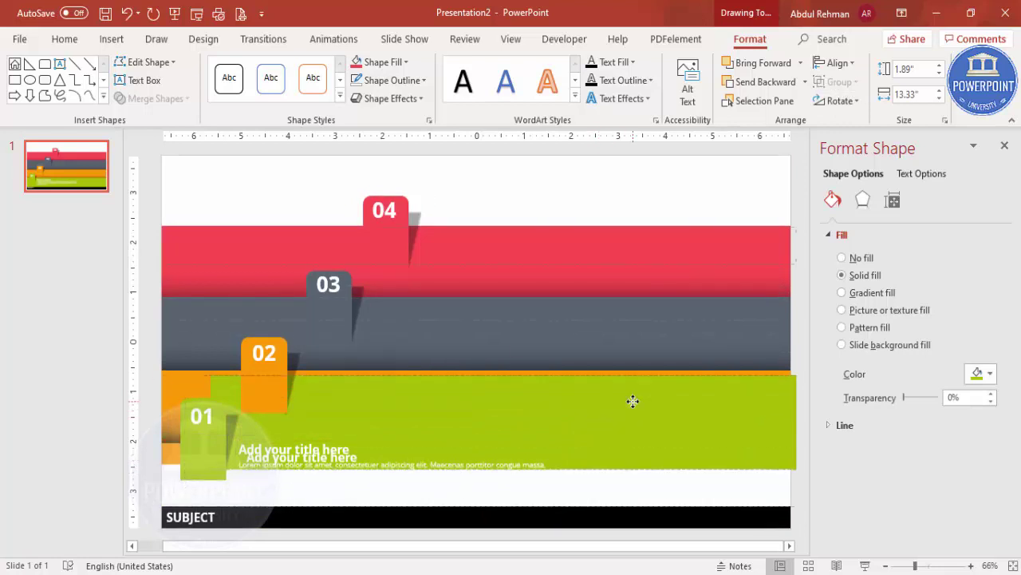
click(581, 469)
Copy the title-and-body group into the orange, grey and red bands.
drag(582, 457, 697, 314)
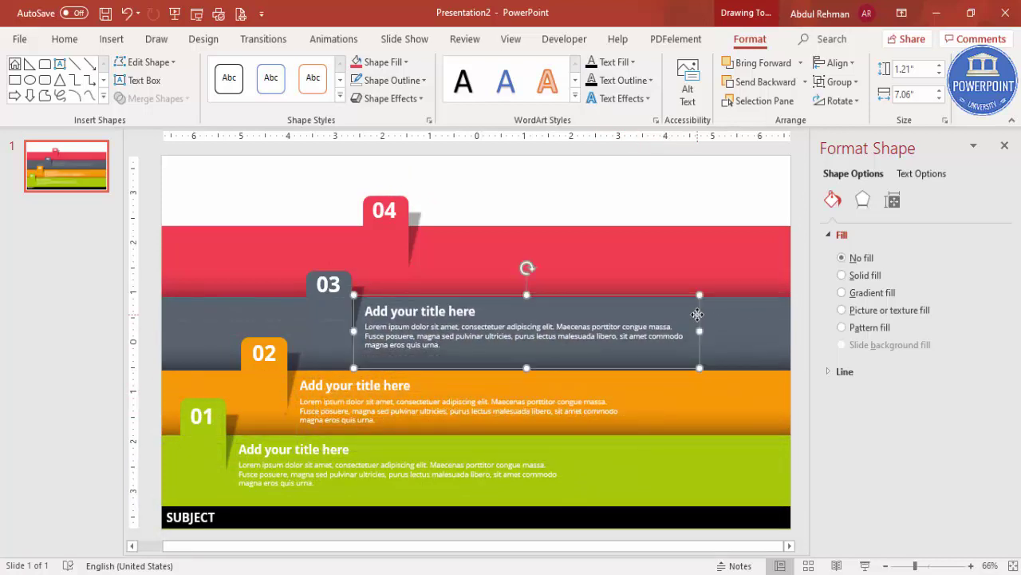
key(ctrl+d)
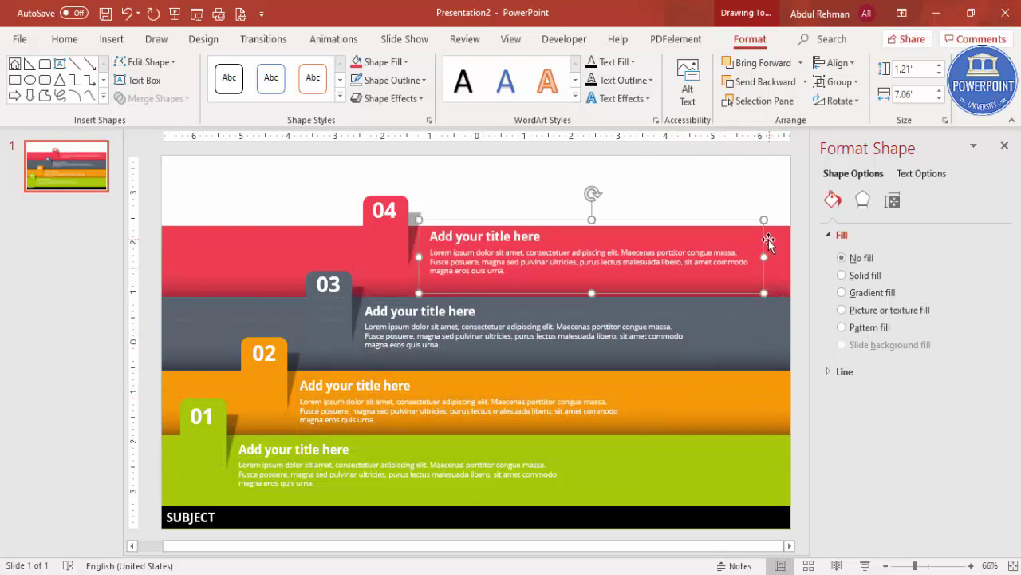
drag(762, 239, 759, 241)
click(669, 204)
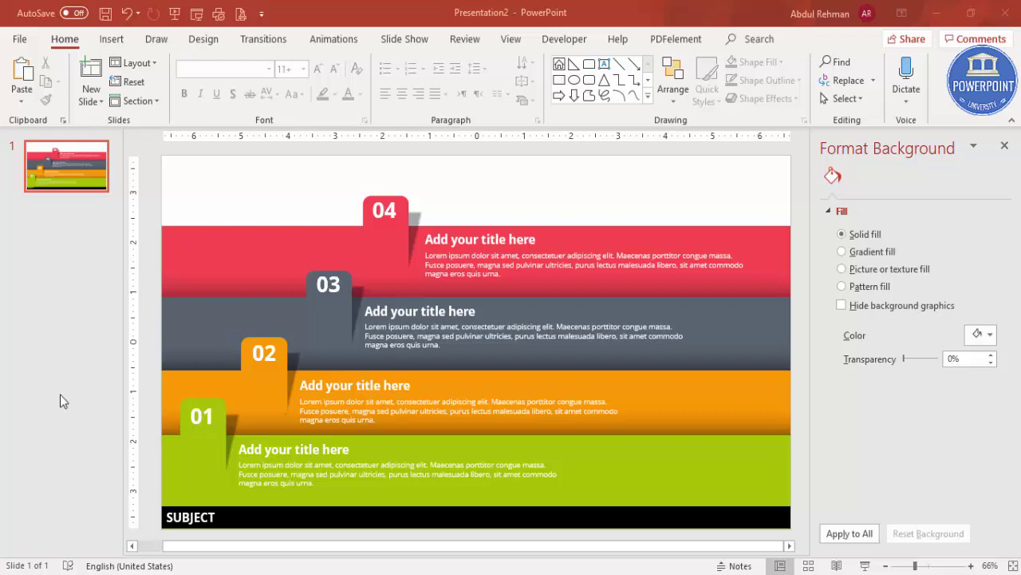
Add a new second slide and delete its title and text placeholders.
right_click(80, 230)
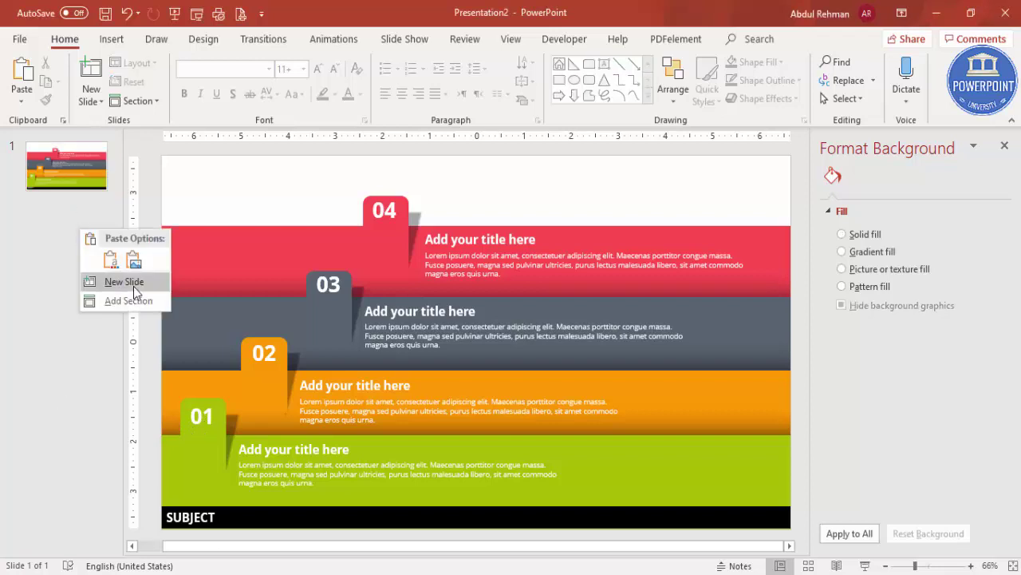
click(133, 286)
click(299, 178)
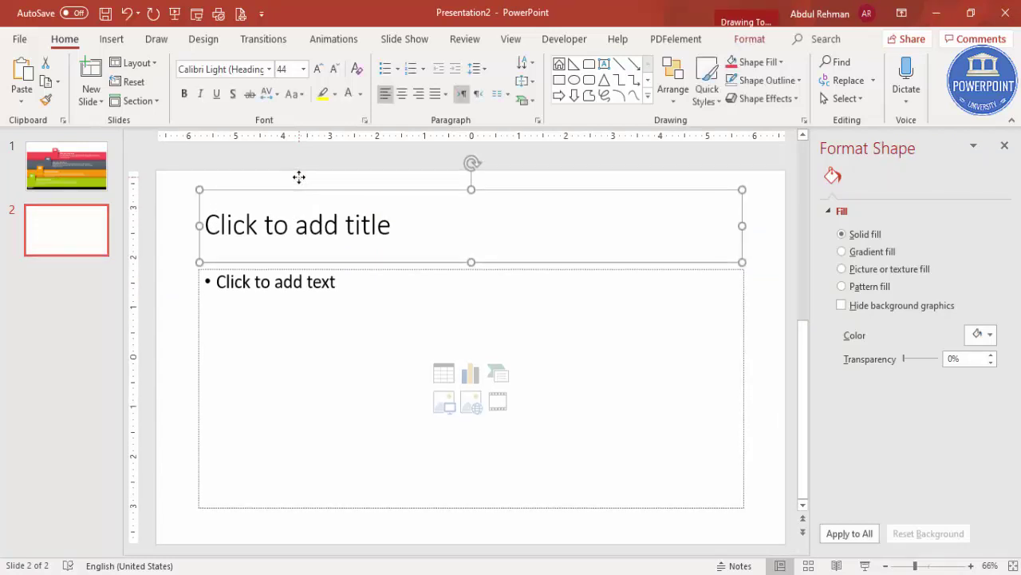
key(Delete)
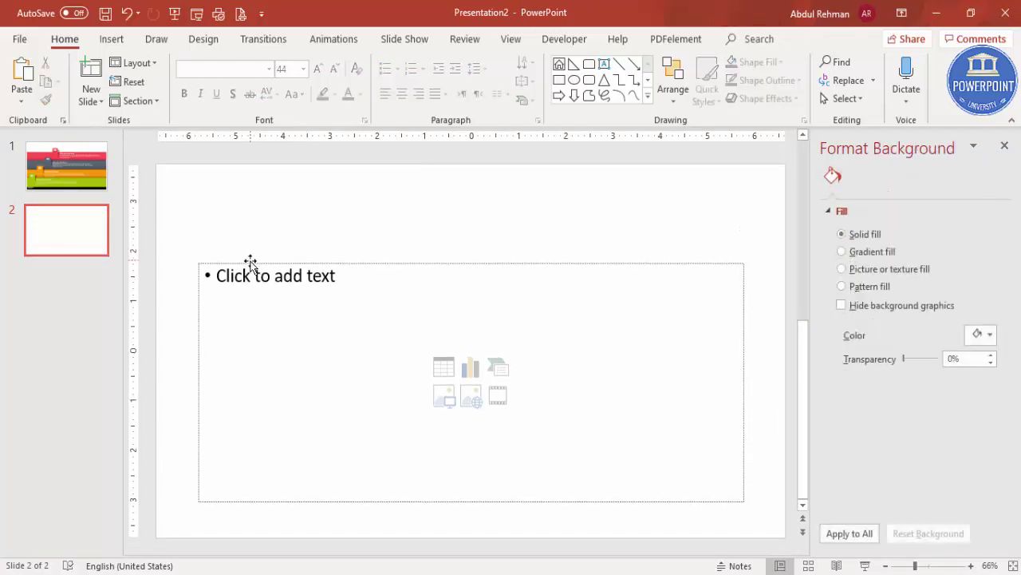
click(250, 263)
key(Delete)
Copy the green 01 tab from slide 1 onto slide 2.
click(69, 182)
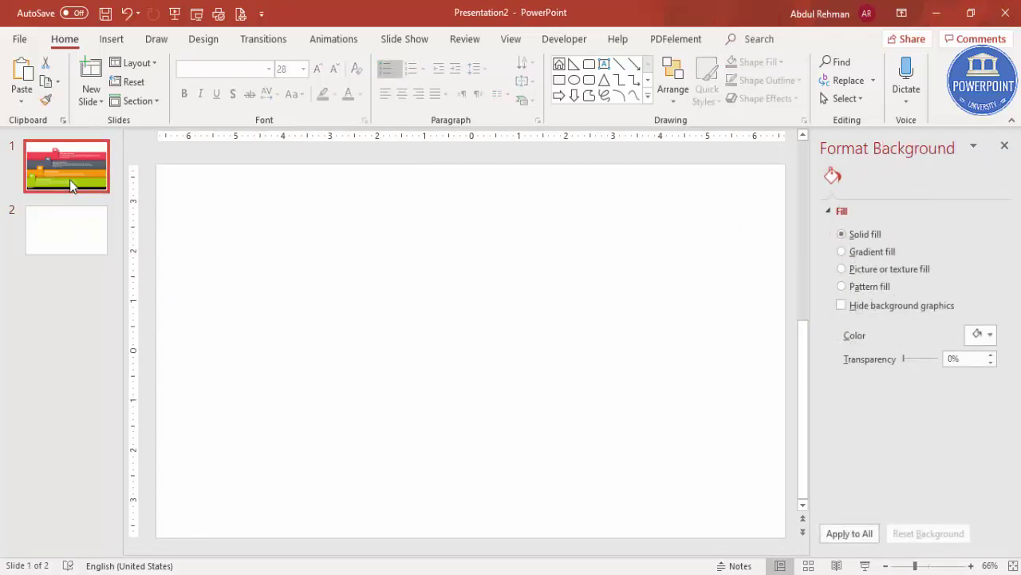
click(222, 405)
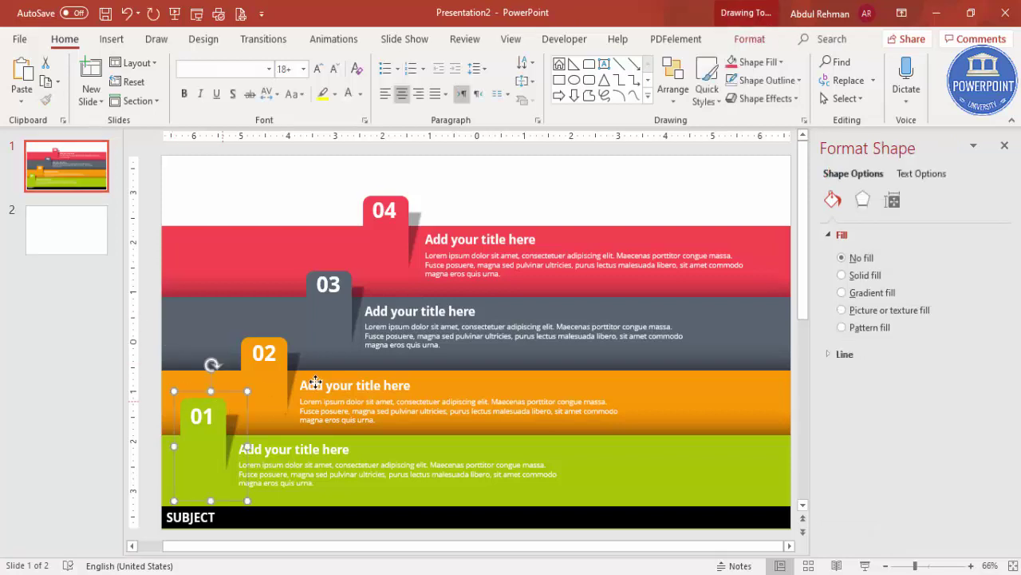
click(80, 226)
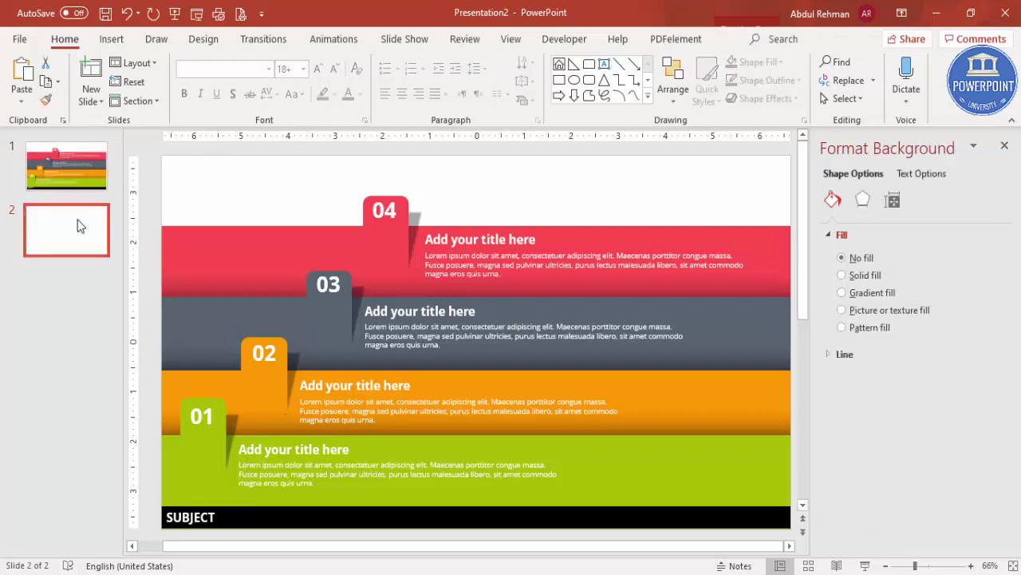
key(ctrl+v)
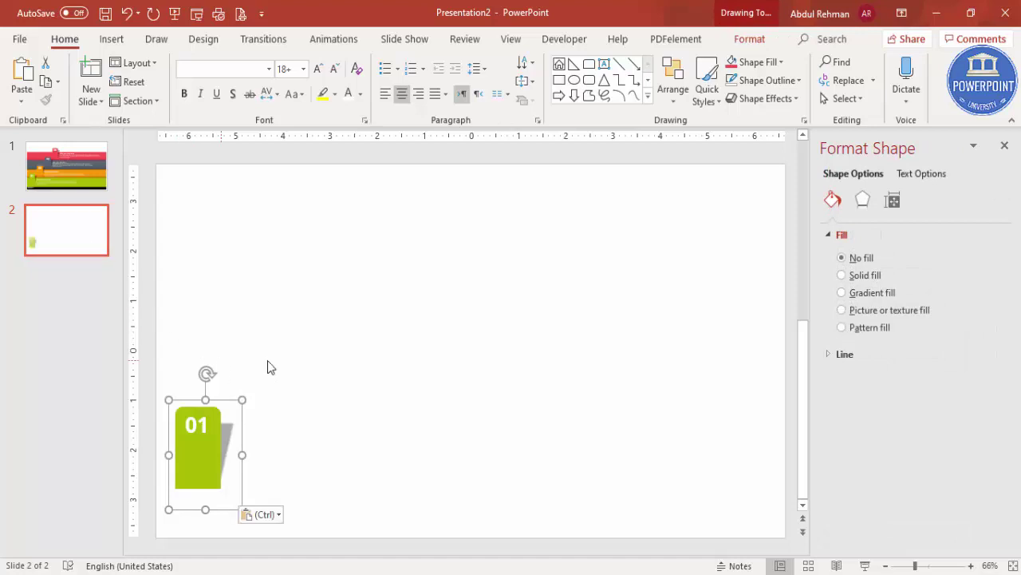
Flip the tab vertically, move it to the top-left corner, and turn the 01 number upright.
click(763, 40)
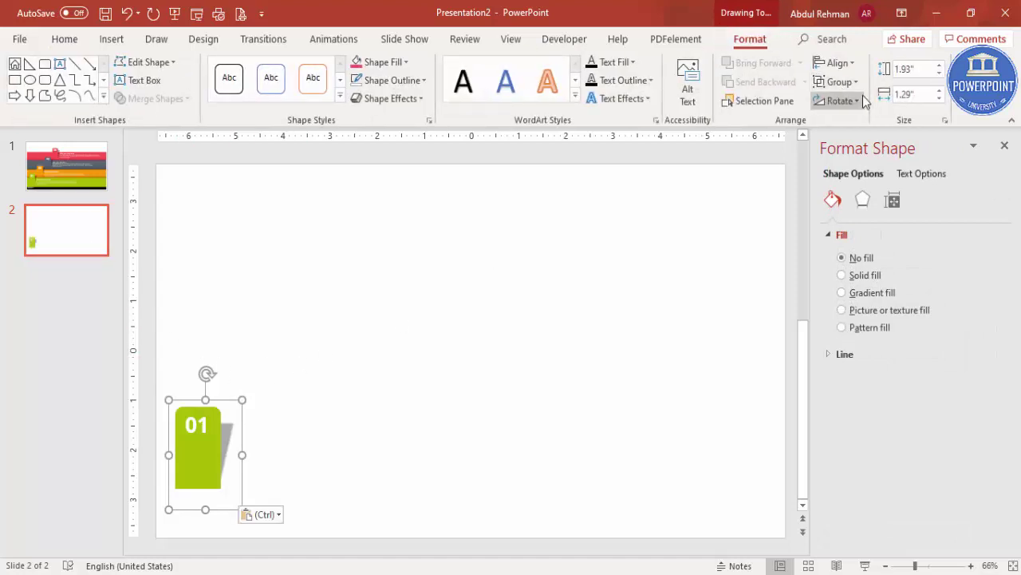
click(856, 101)
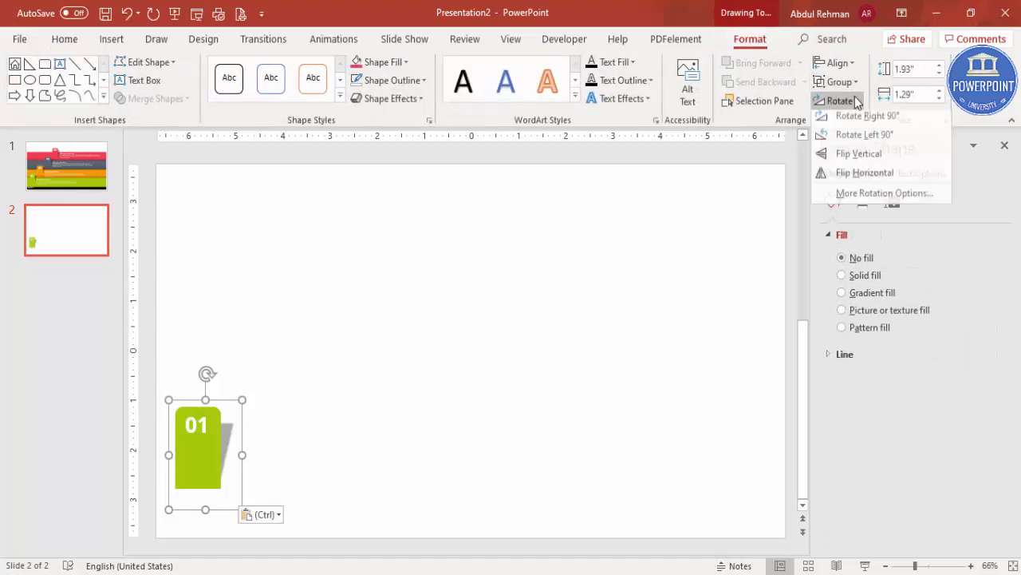
click(858, 153)
drag(197, 440, 195, 184)
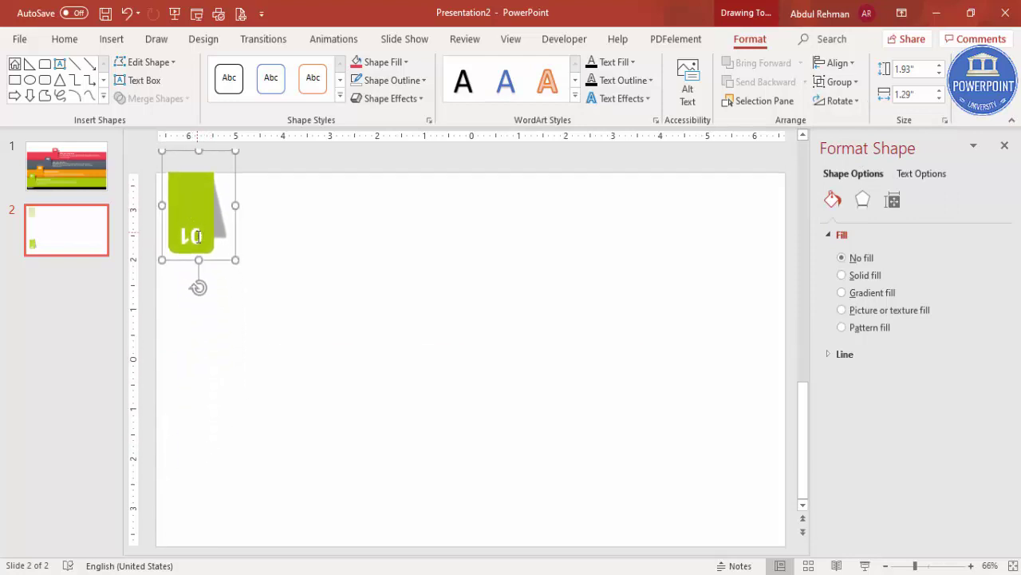
click(203, 238)
drag(188, 280, 195, 202)
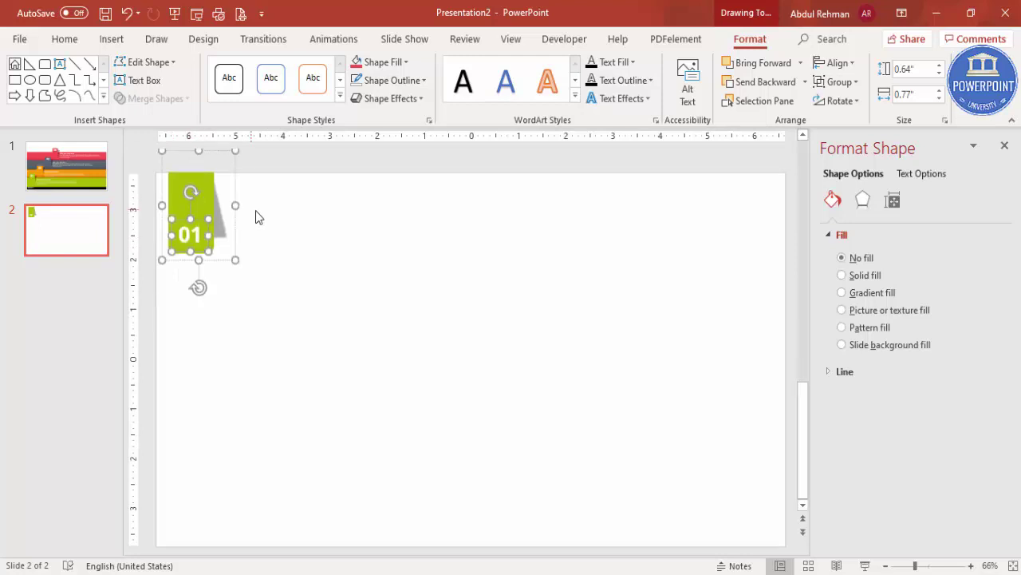
click(293, 235)
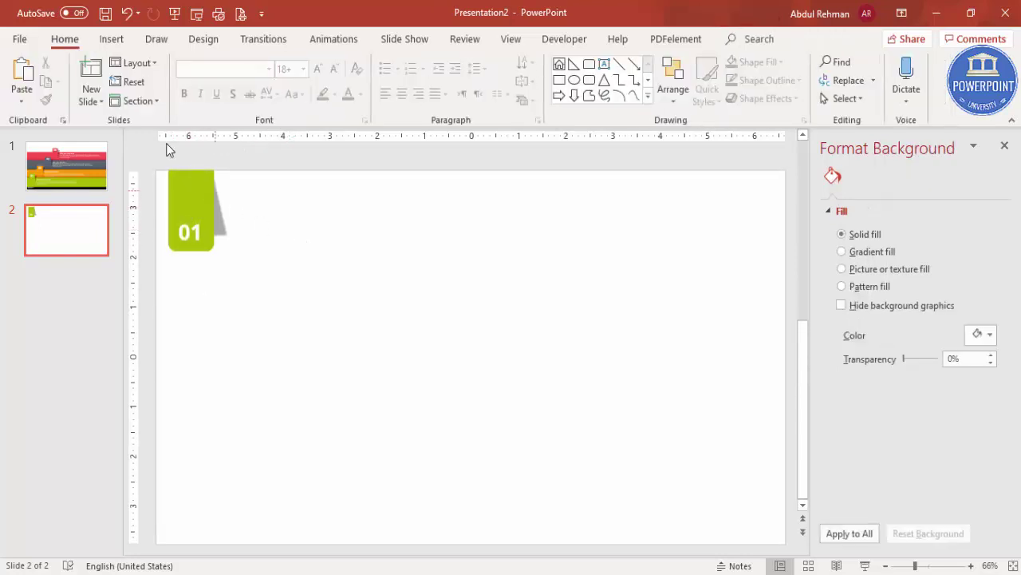
Draw a rectangle across the lower part of slide 2 with no outline and the band's green fill.
click(111, 38)
click(249, 104)
click(236, 224)
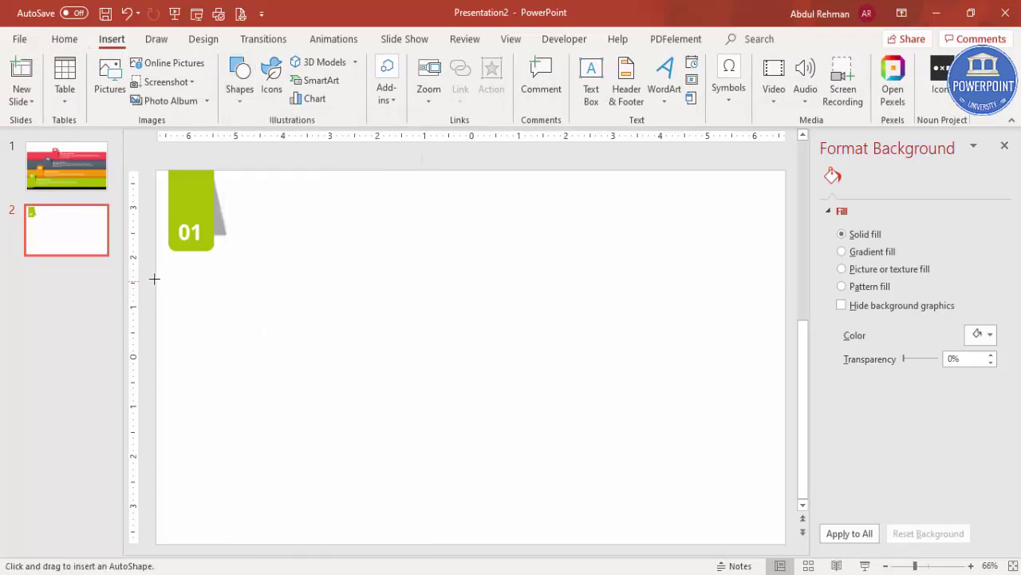
mouse_move(154, 271)
mouse_down()
mouse_move(647, 511)
mouse_move(766, 557)
mouse_move(785, 544)
mouse_up()
click(422, 79)
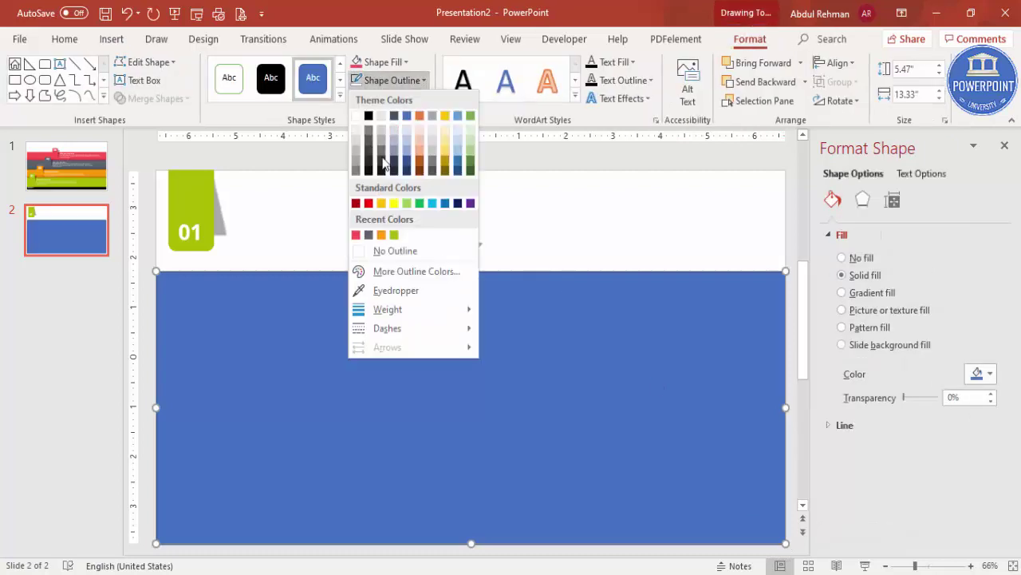
click(394, 251)
click(405, 63)
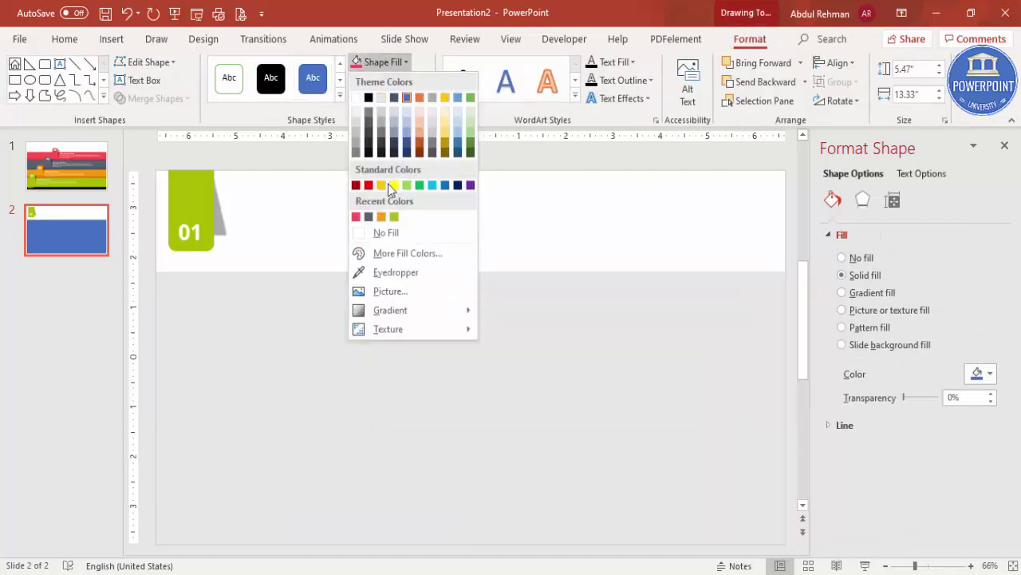
click(394, 217)
Back on slide 1, select the green band's whole text group.
click(66, 165)
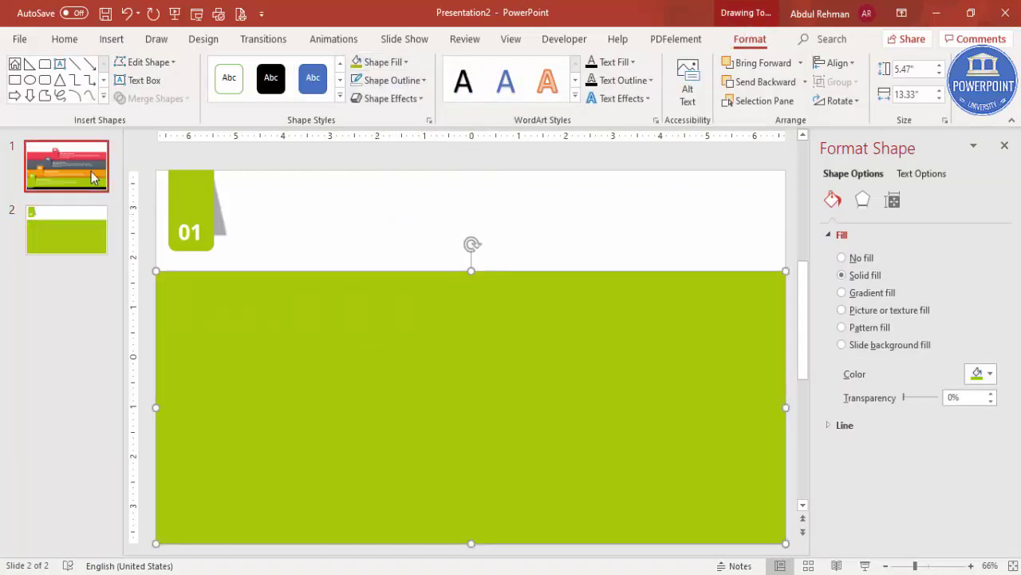
click(253, 453)
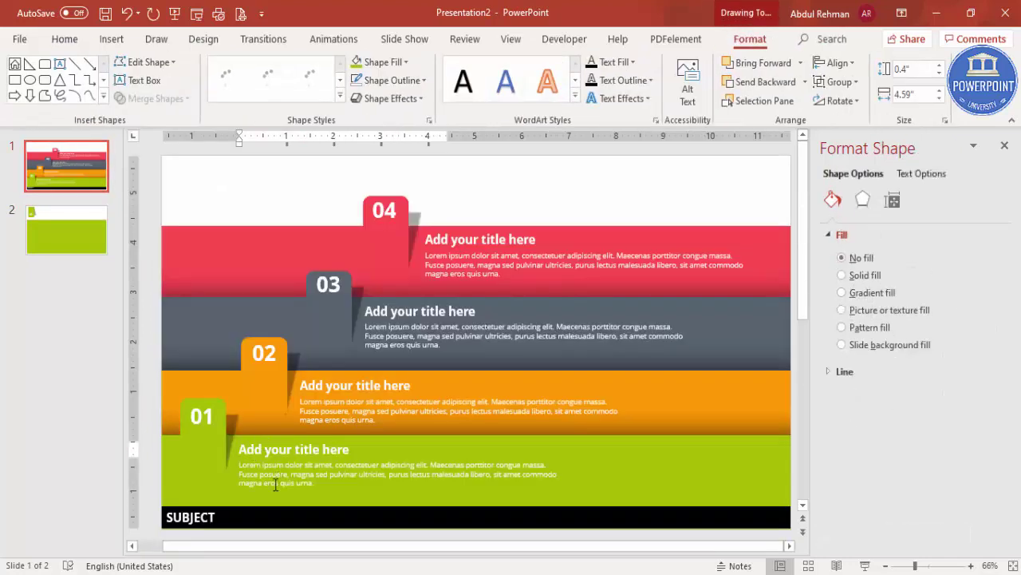
click(573, 456)
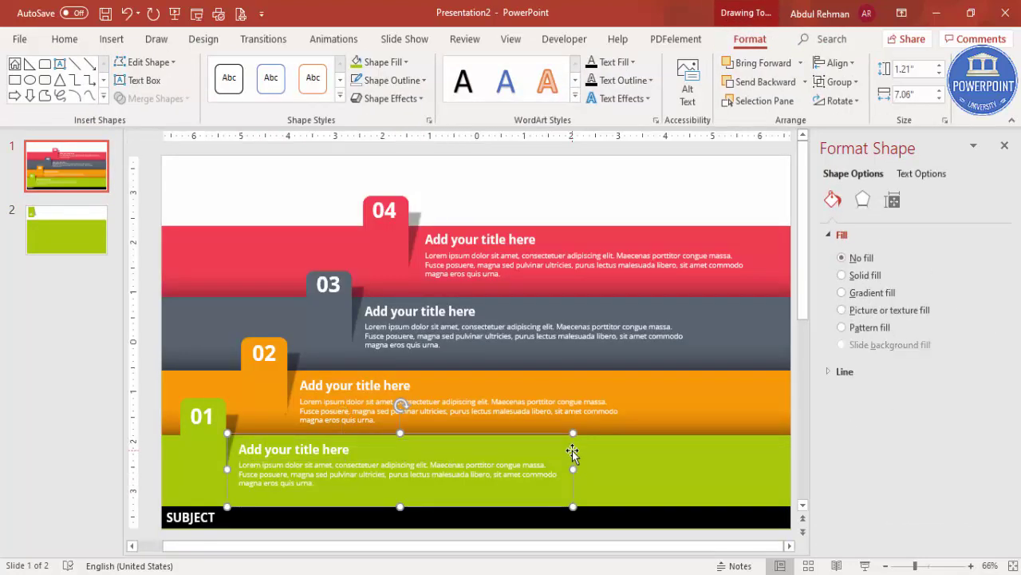
Paste the title and body text onto slide 2, place it beside the 01 tag, and color it green.
click(91, 224)
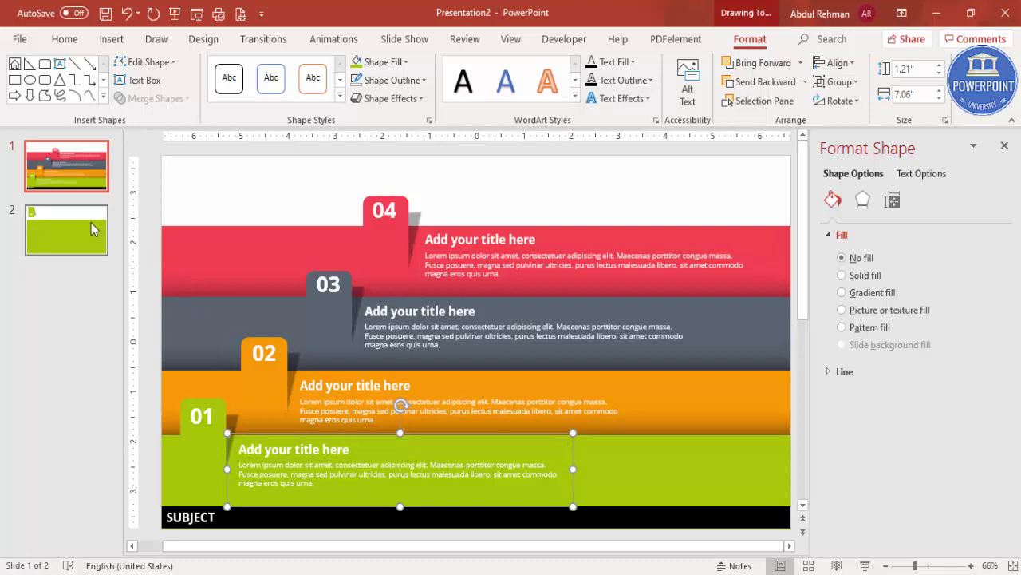
key(ctrl+v)
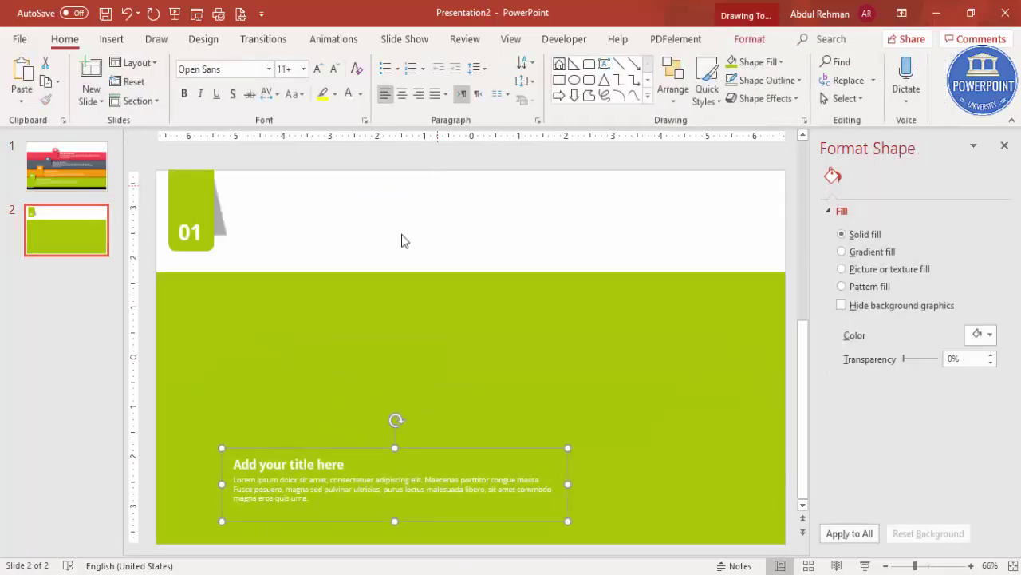
drag(353, 436, 356, 176)
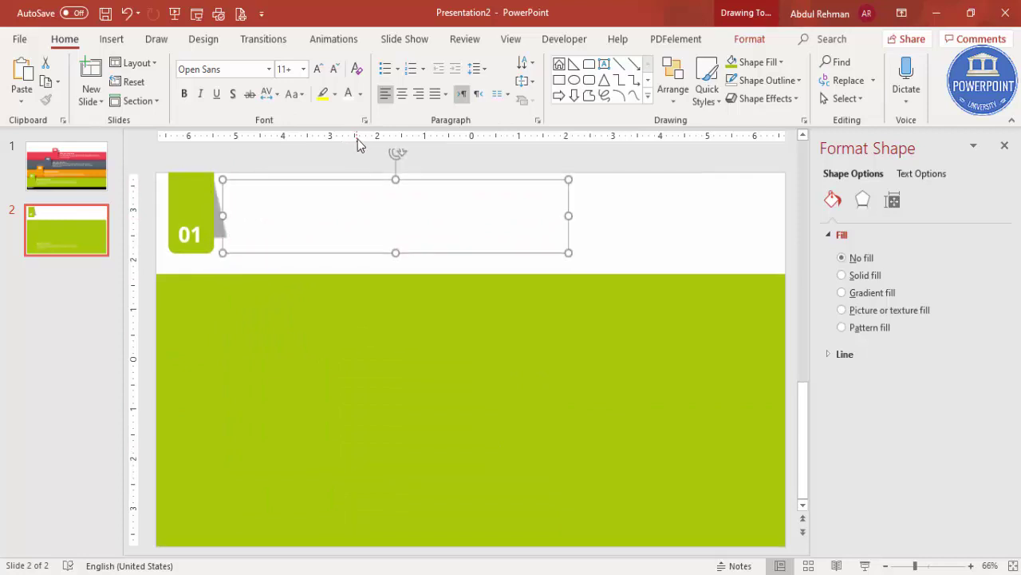
click(360, 94)
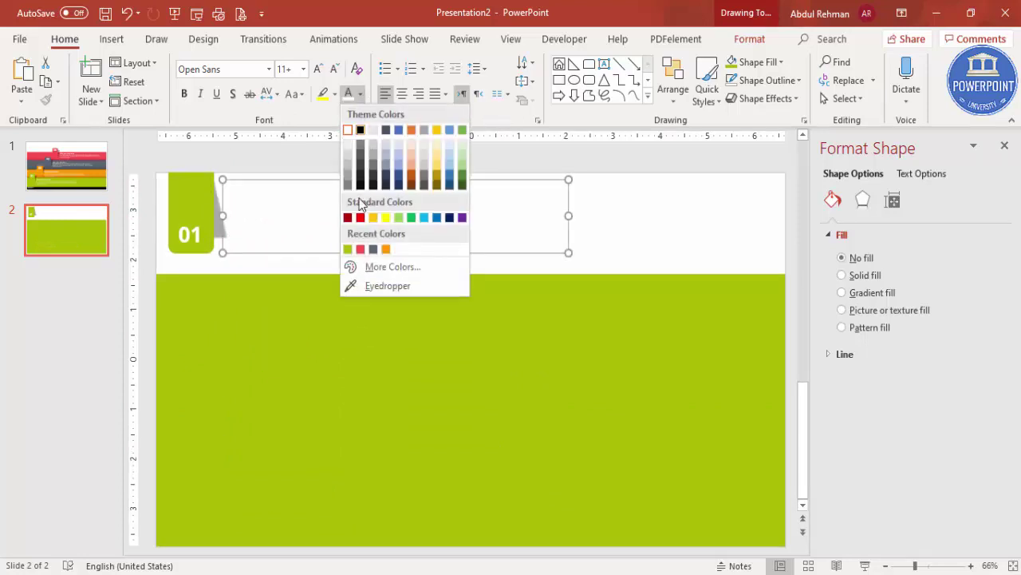
click(348, 250)
drag(285, 184, 284, 170)
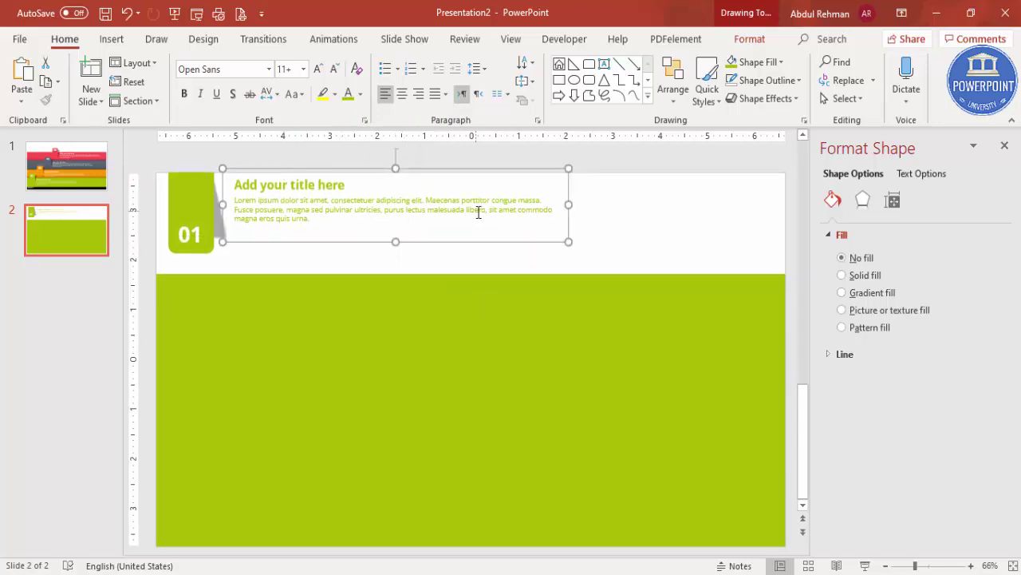
click(650, 231)
click(69, 221)
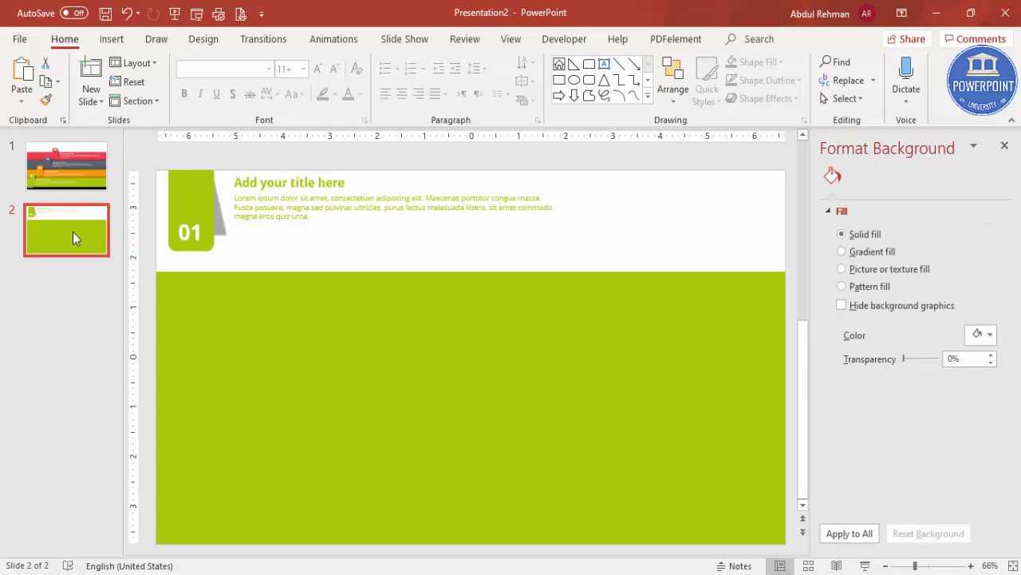
Duplicate slide 2 as slide 3 and fill its tag and large band orange.
key(ctrl+d)
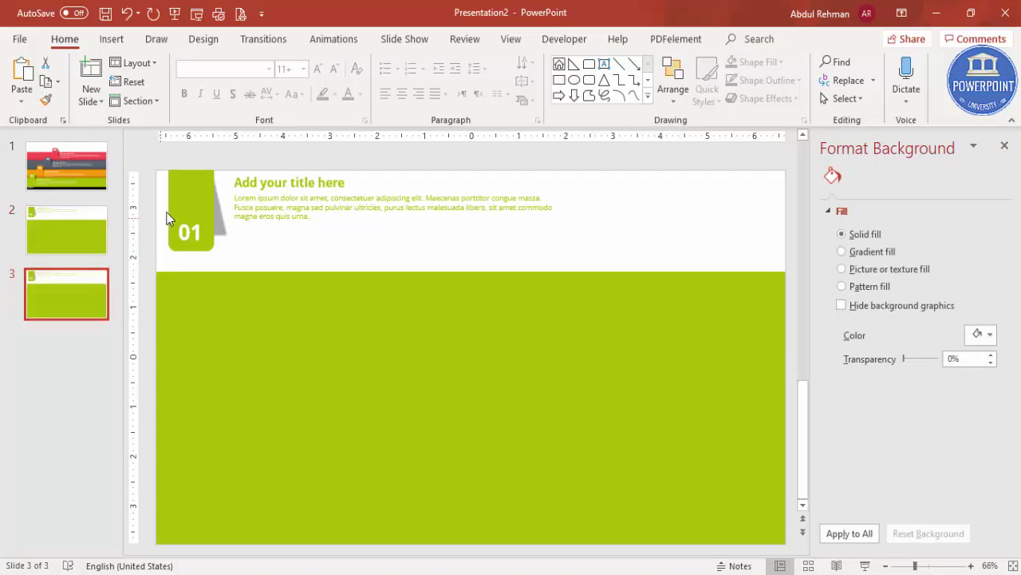
click(189, 199)
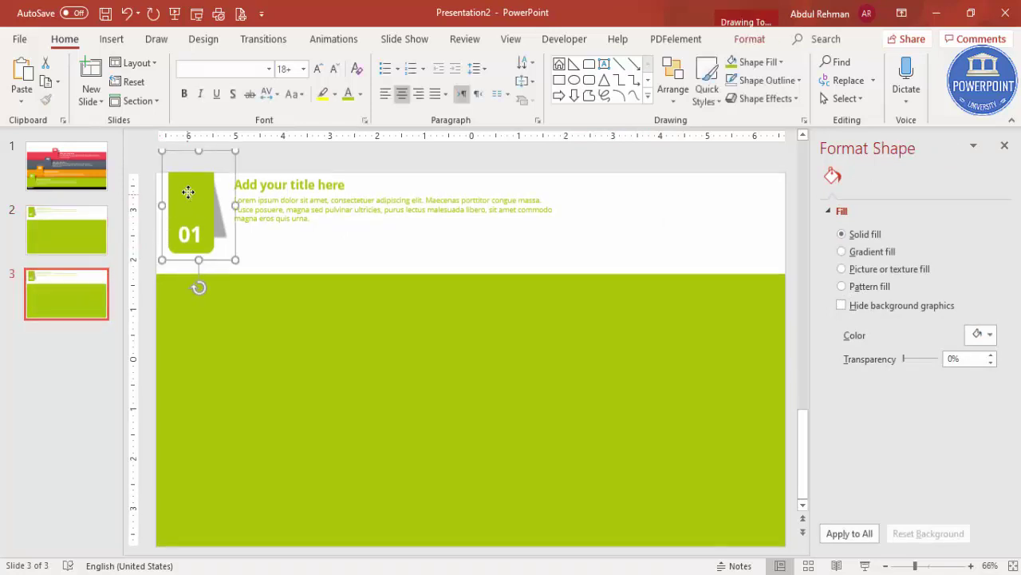
click(750, 39)
click(372, 62)
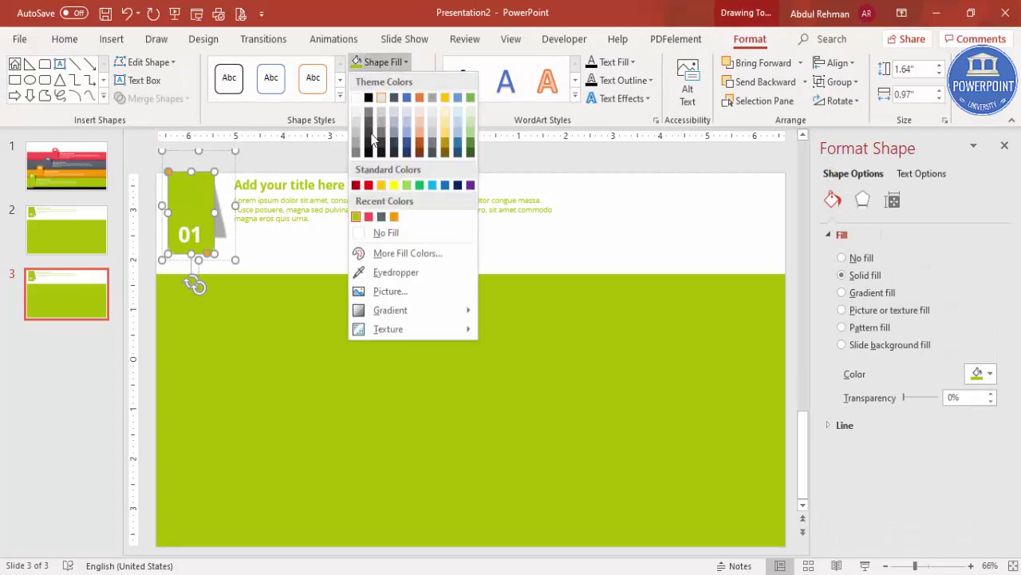
click(394, 216)
click(277, 302)
click(372, 63)
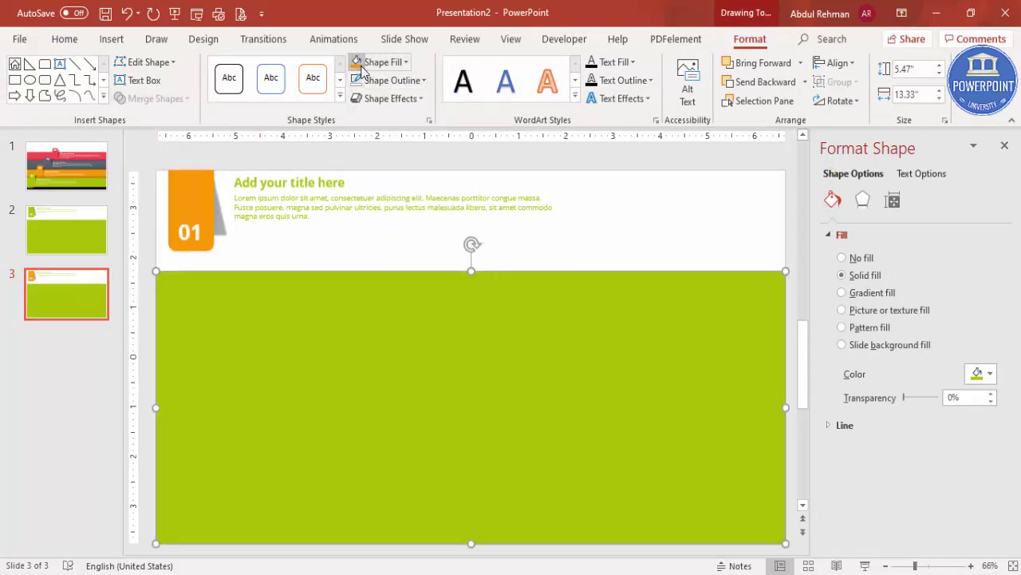
Make the slide 3 title and body text orange.
click(285, 243)
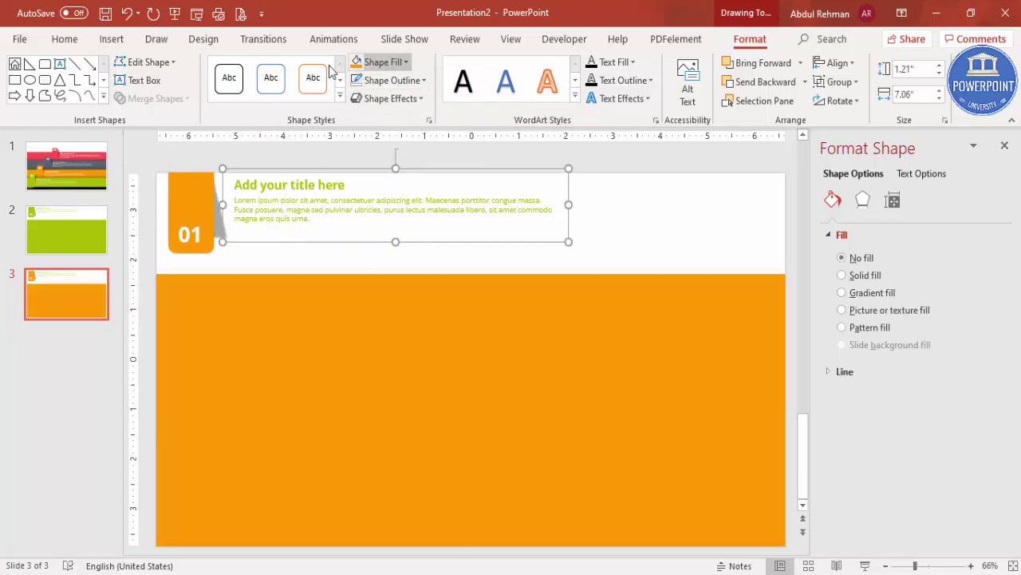
click(65, 38)
click(360, 94)
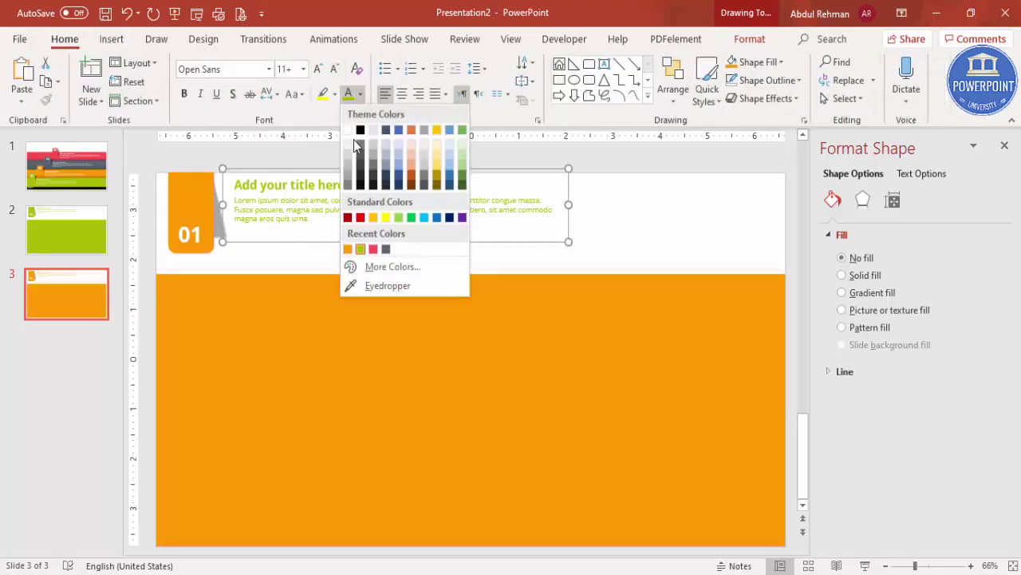
click(347, 250)
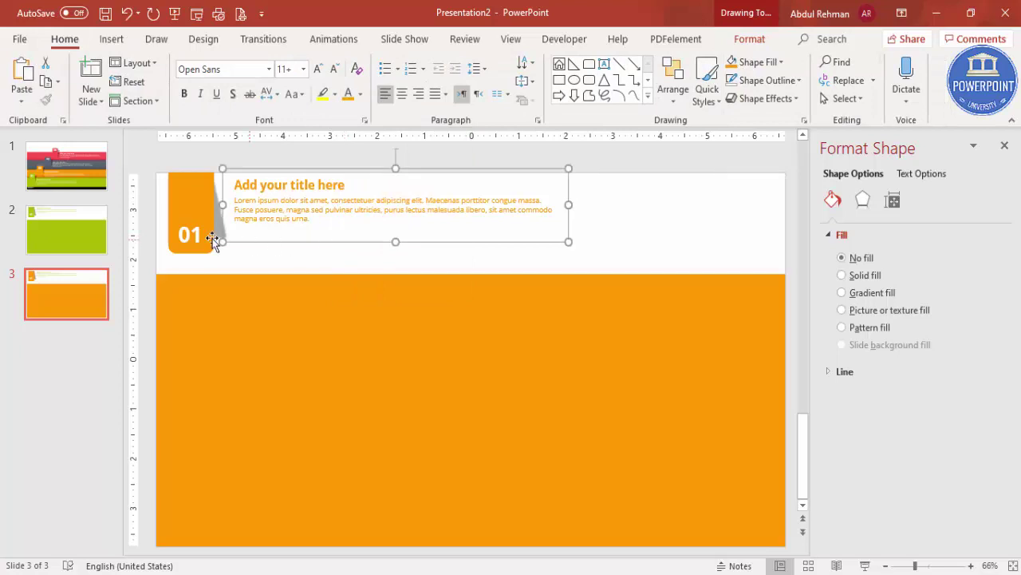
click(191, 235)
Number the slide 3 tag 02, then duplicate it as slide 4 and renumber that tag 03.
text(02)
click(101, 317)
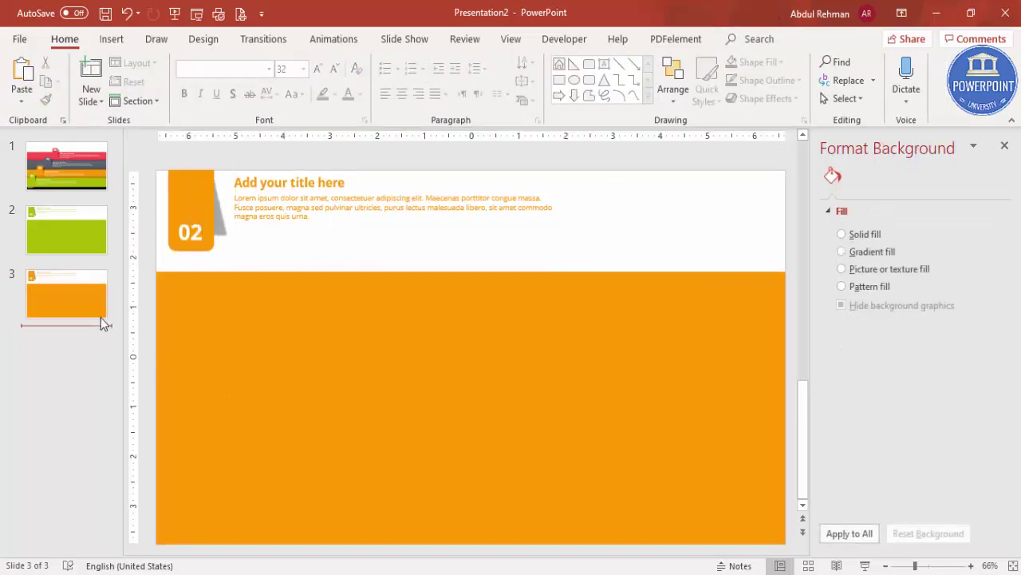
key(ctrl+d)
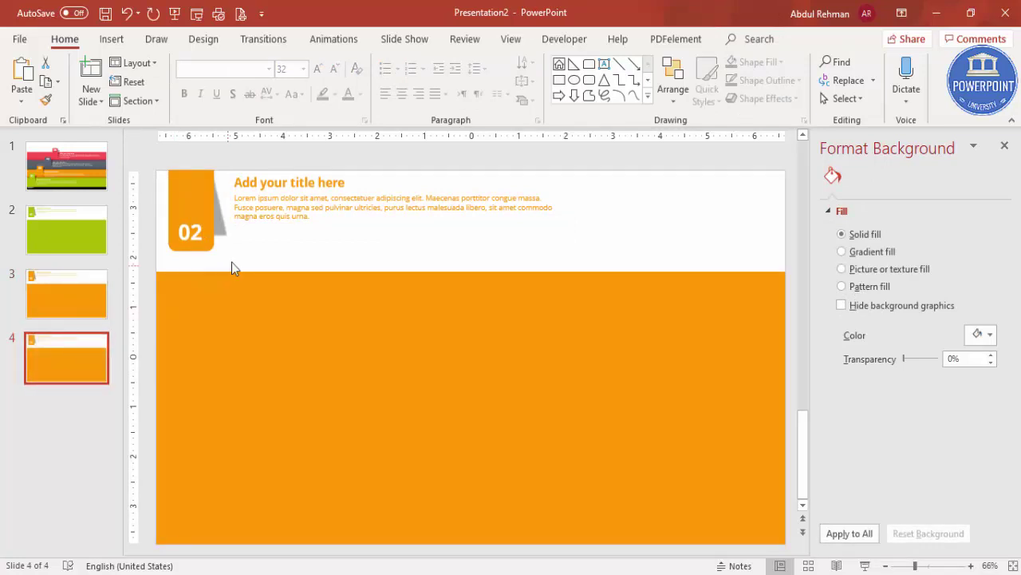
click(201, 238)
key(BackSpace)
text(3)
Fill the slide 4 tag and large band grey.
click(205, 185)
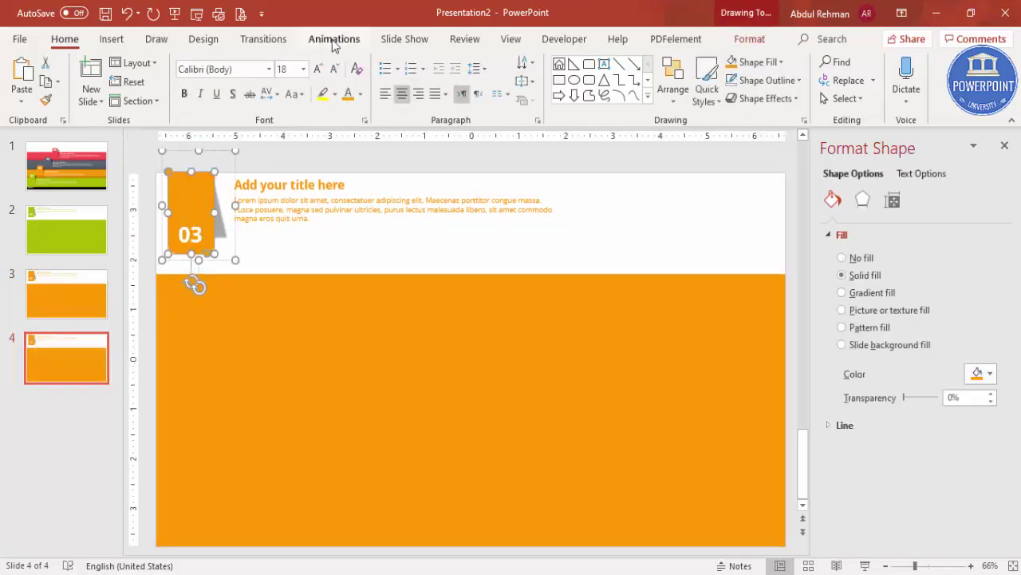
click(749, 39)
click(379, 61)
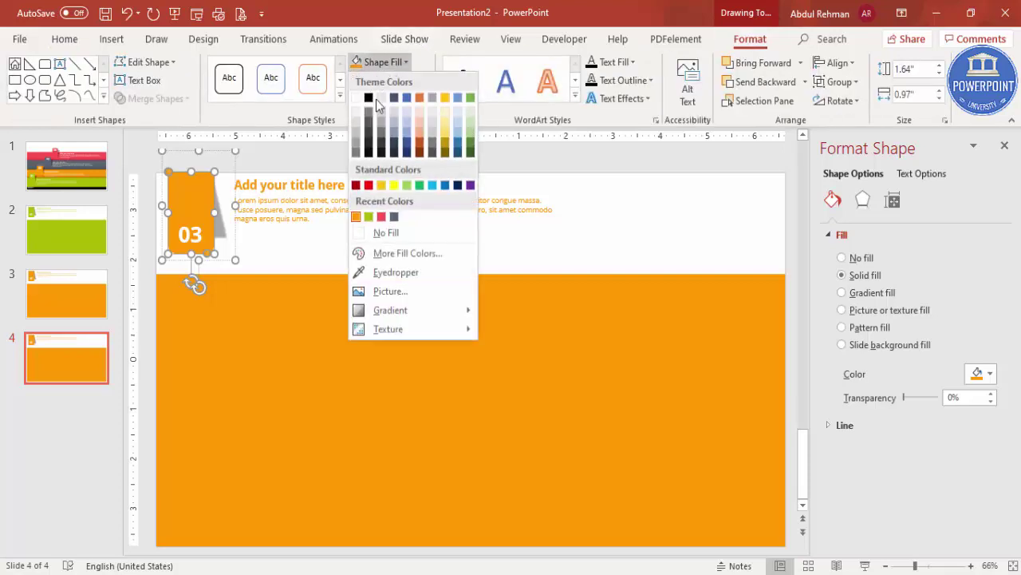
click(394, 217)
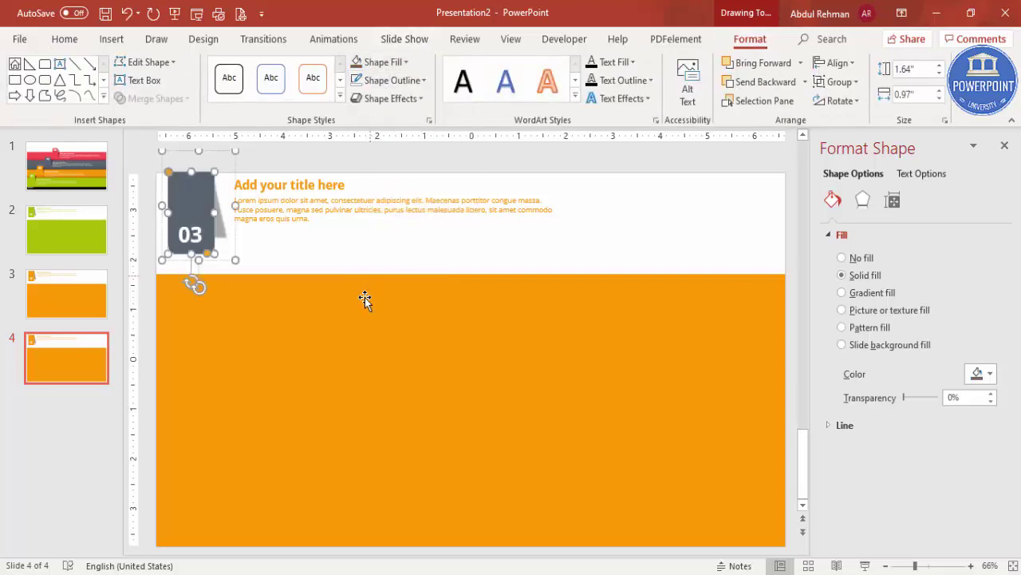
click(365, 297)
click(383, 63)
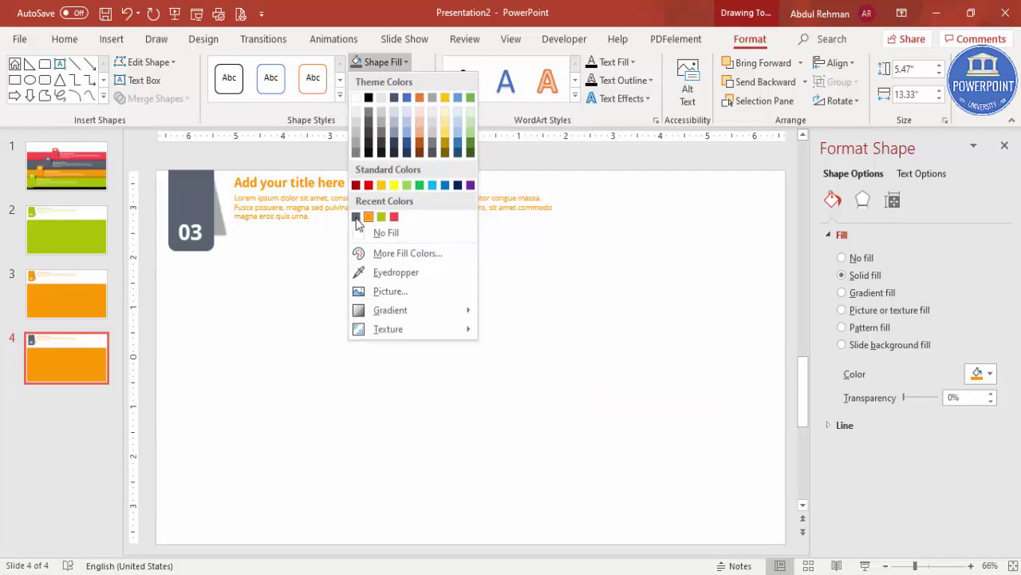
click(356, 217)
Make the slide 4 title and body text grey.
click(275, 240)
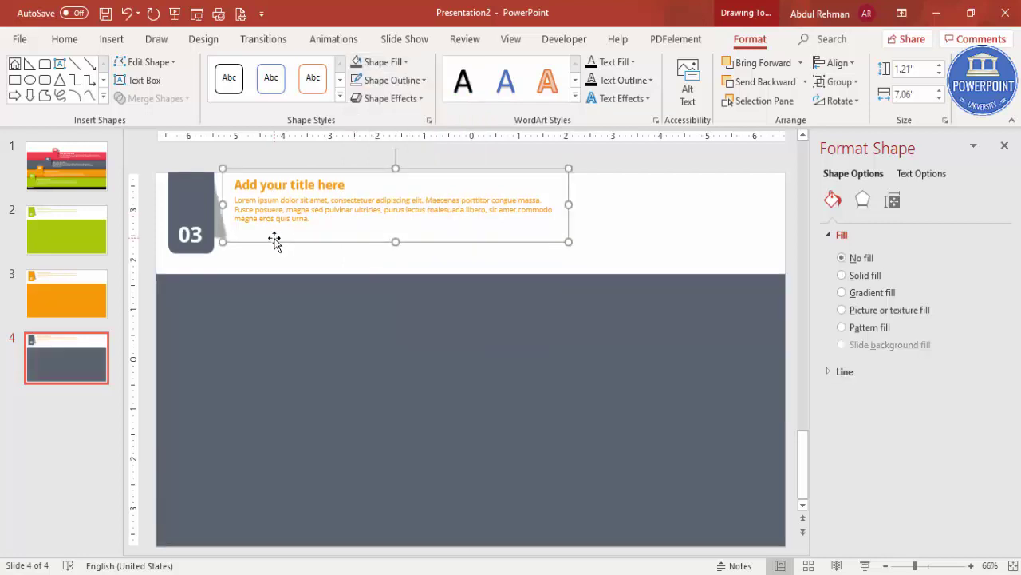
click(70, 39)
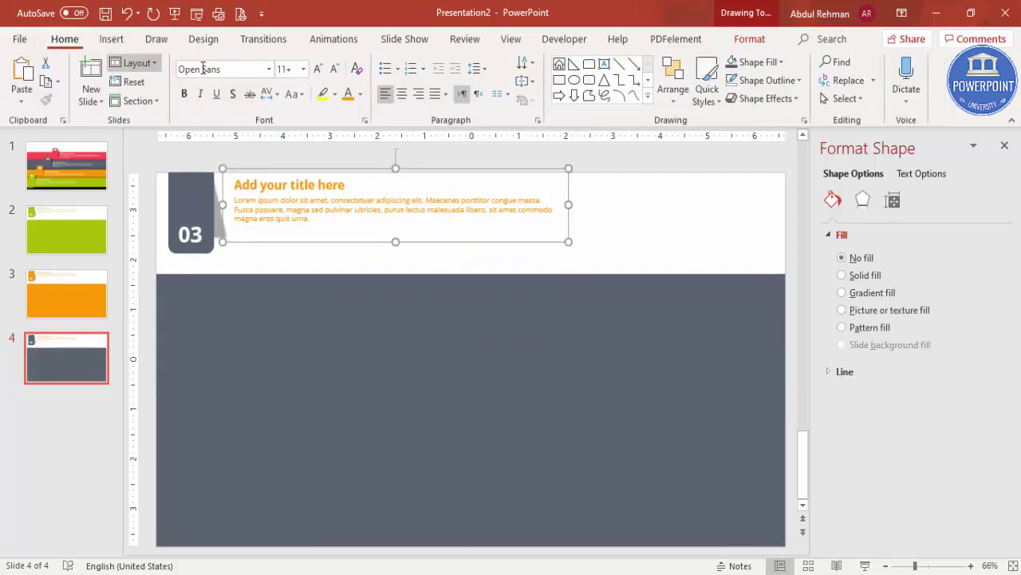
click(359, 94)
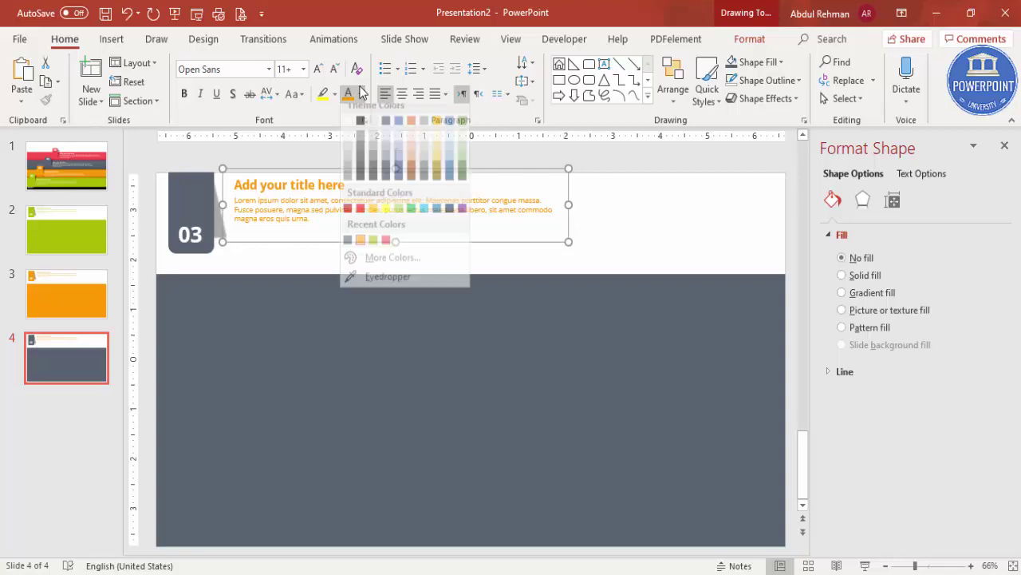
click(348, 248)
click(56, 368)
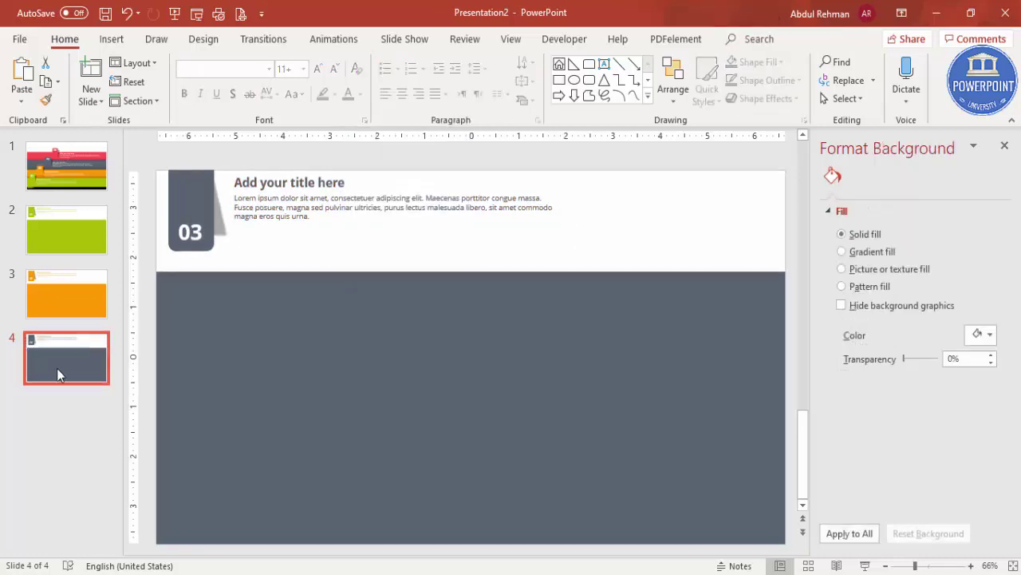
Duplicate slide 4 as slide 5 and number its tag 04.
key(ctrl+d)
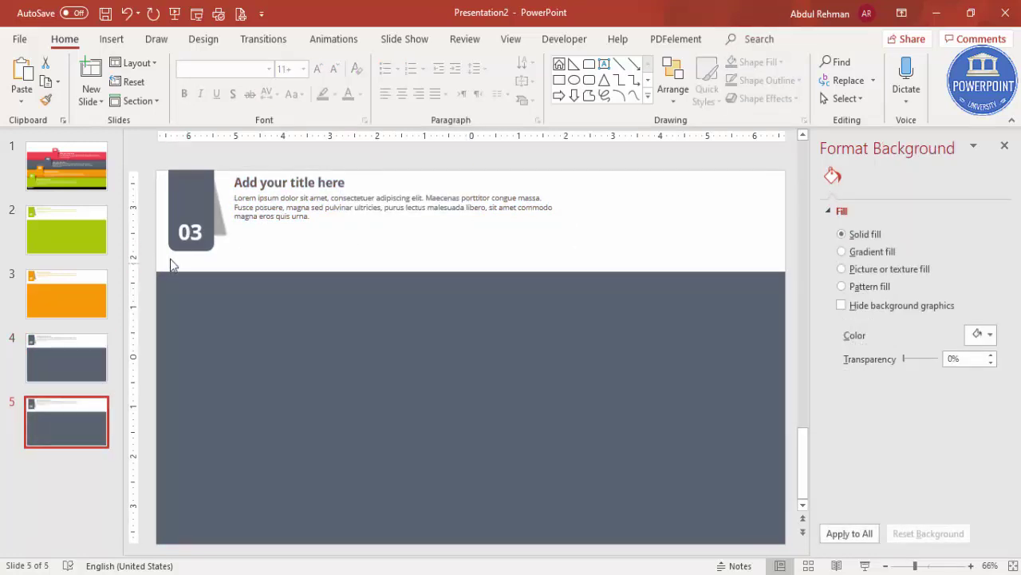
click(497, 196)
key(Tab)
text(04)
Fill the slide 5 tag and large band red.
click(199, 182)
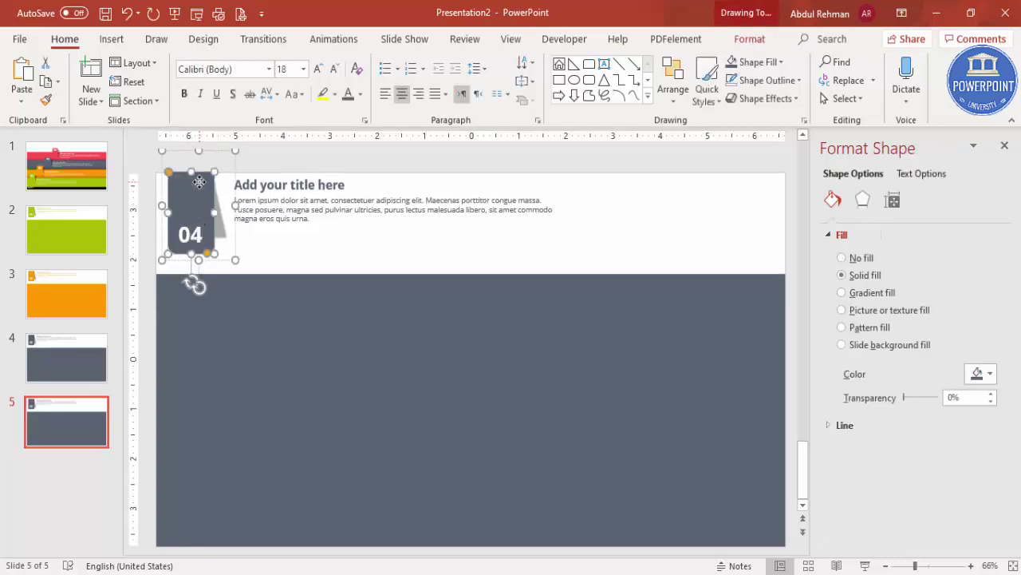
click(749, 39)
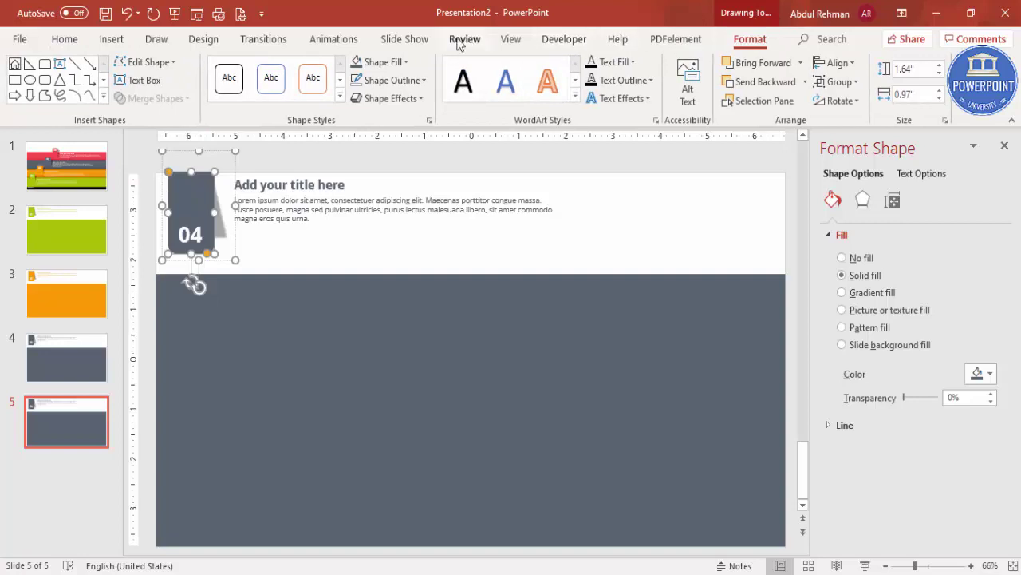
click(402, 64)
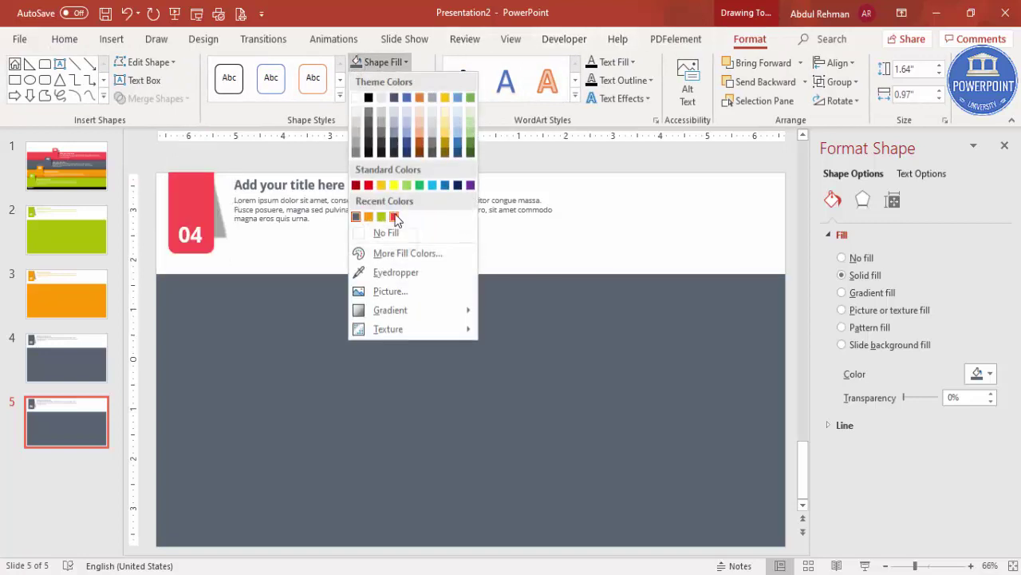
click(395, 216)
click(296, 274)
click(356, 62)
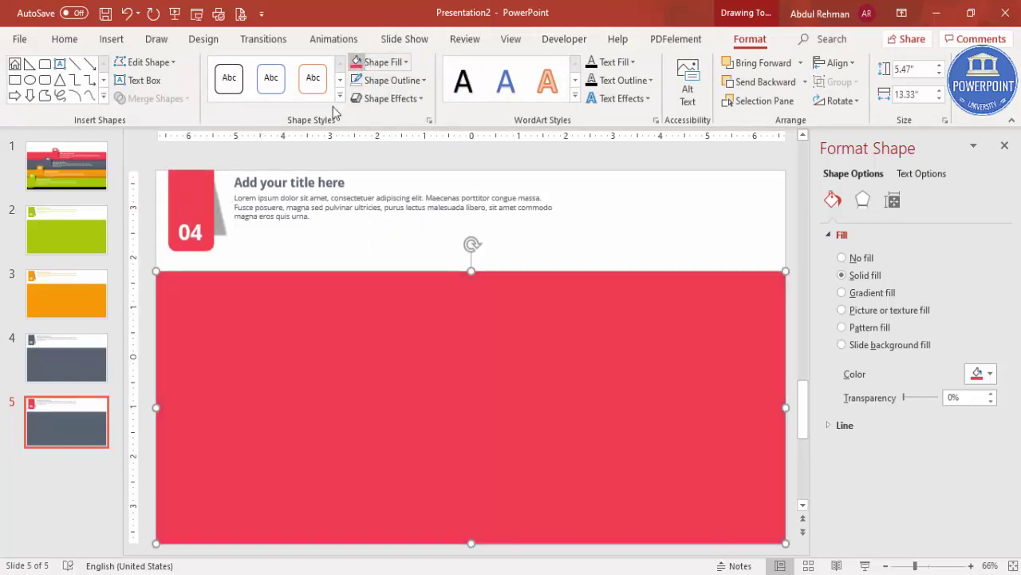
Color the slide 5 title and body text red, then return to slide 1.
click(274, 216)
click(274, 217)
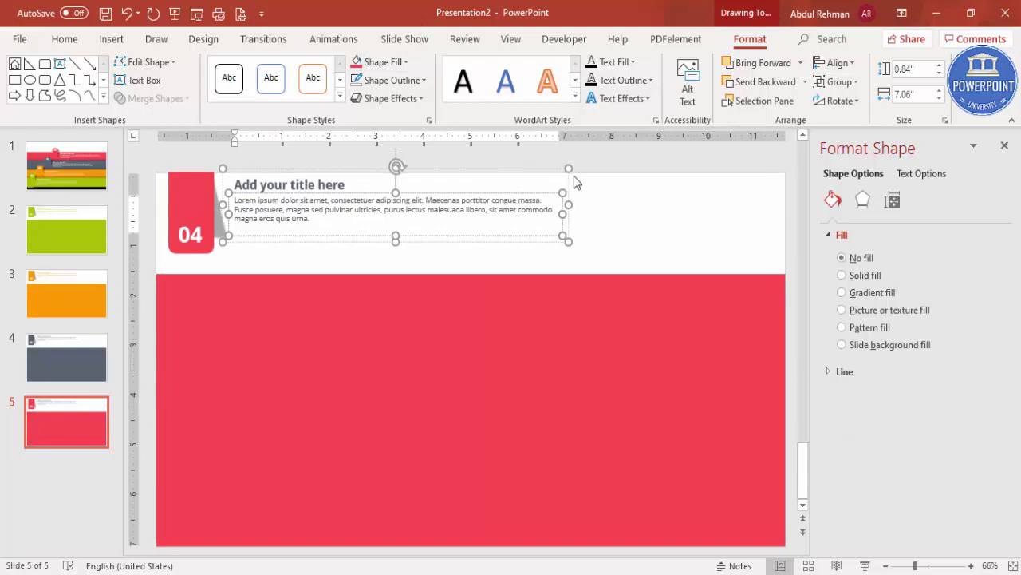
click(568, 179)
click(64, 38)
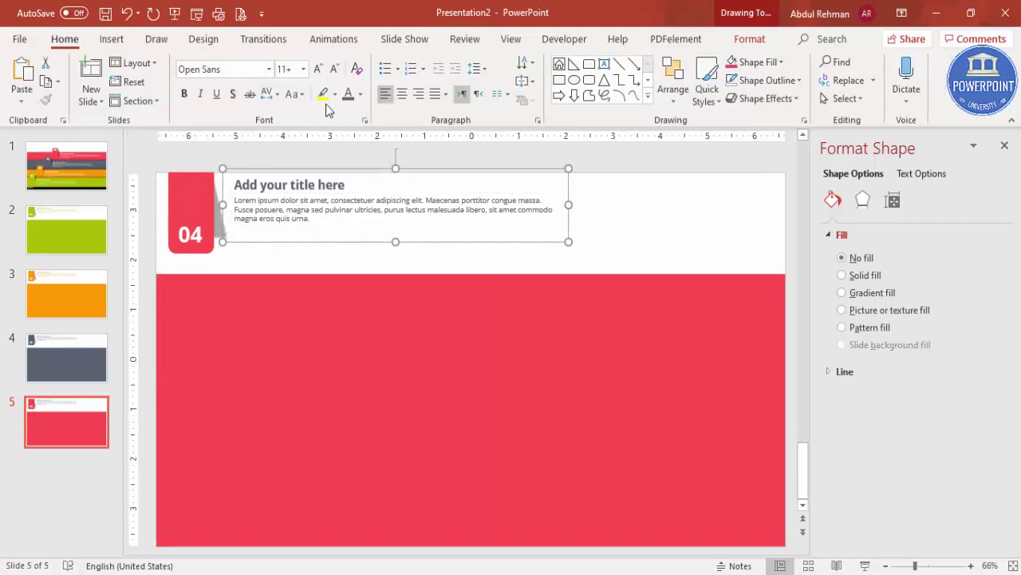
click(361, 94)
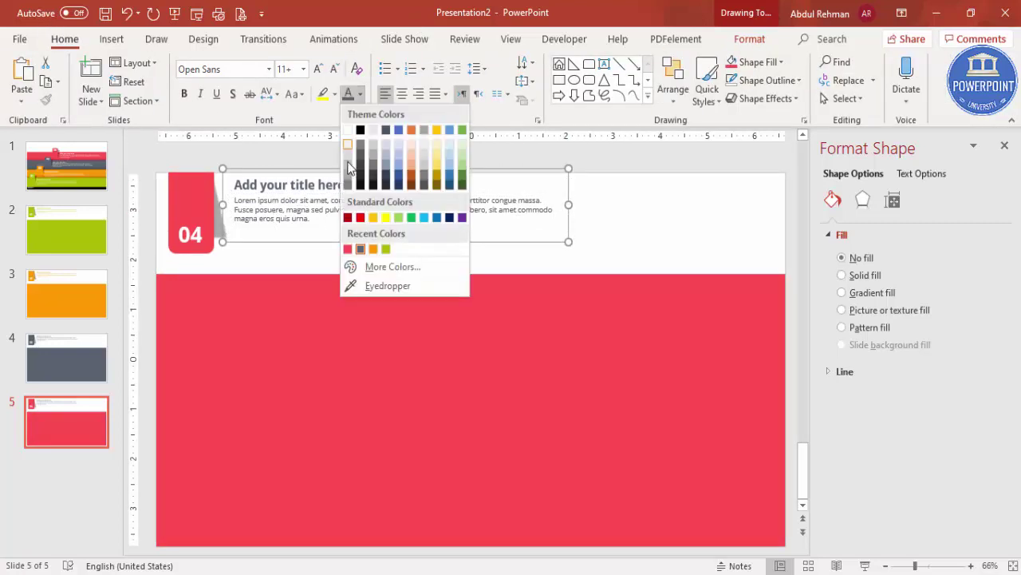
click(348, 249)
click(83, 181)
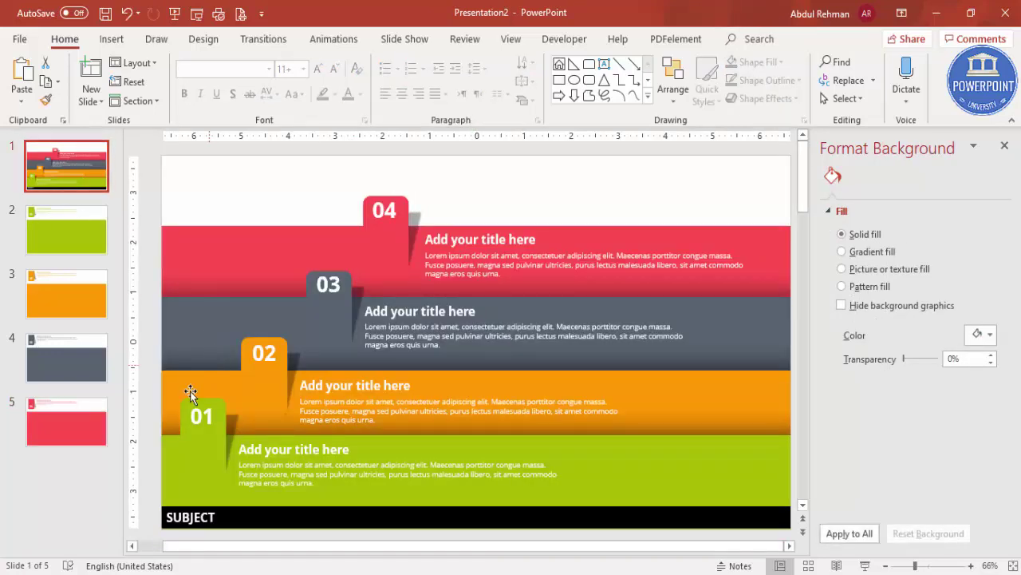
click(87, 239)
click(59, 308)
click(63, 343)
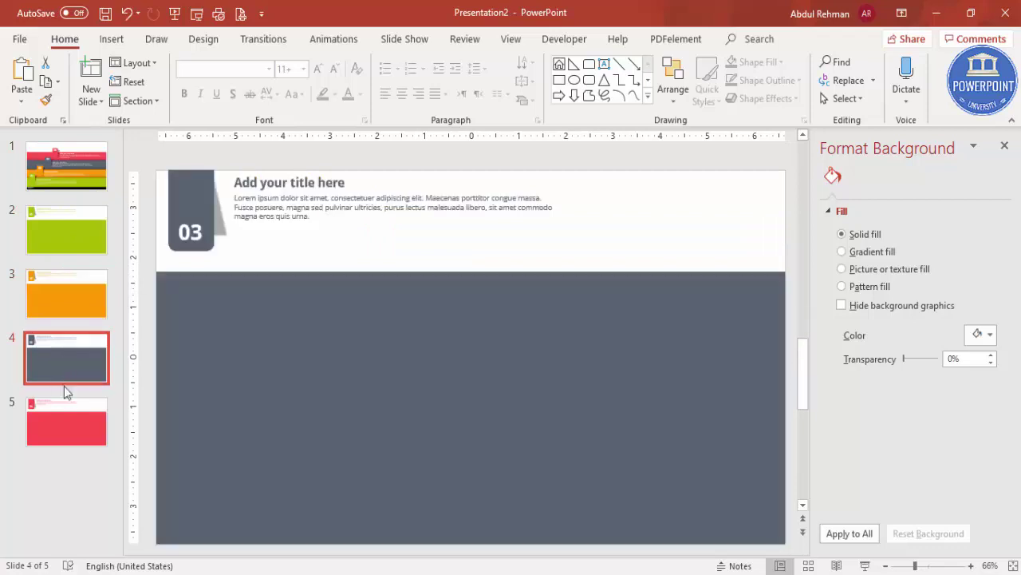
click(65, 404)
click(67, 365)
click(69, 281)
click(69, 241)
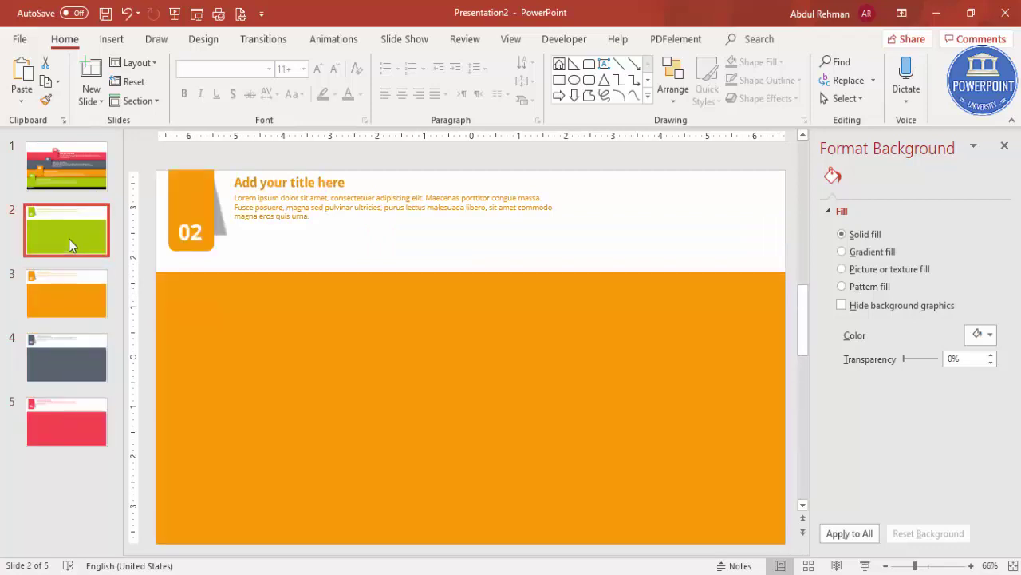
click(70, 183)
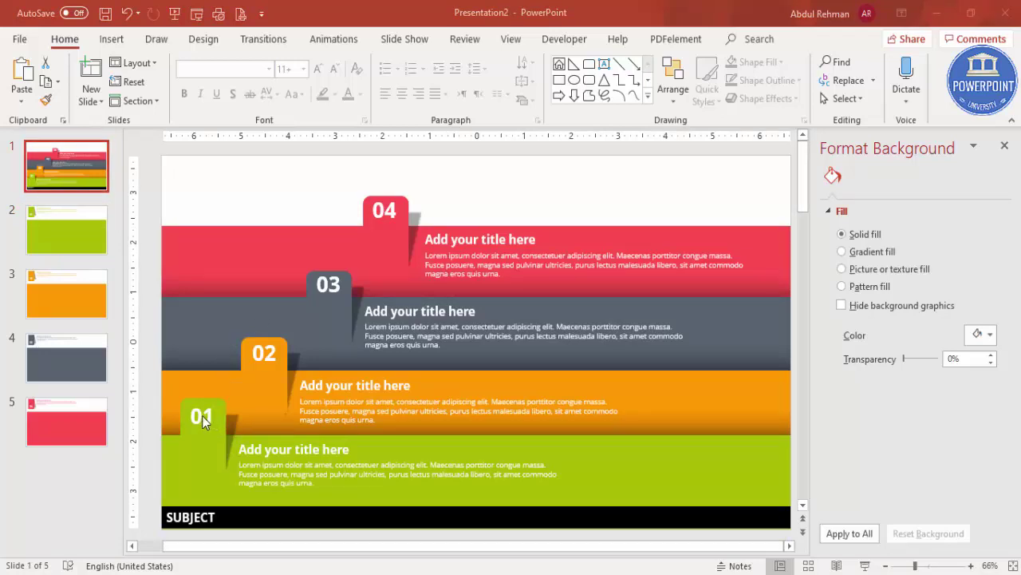
click(225, 403)
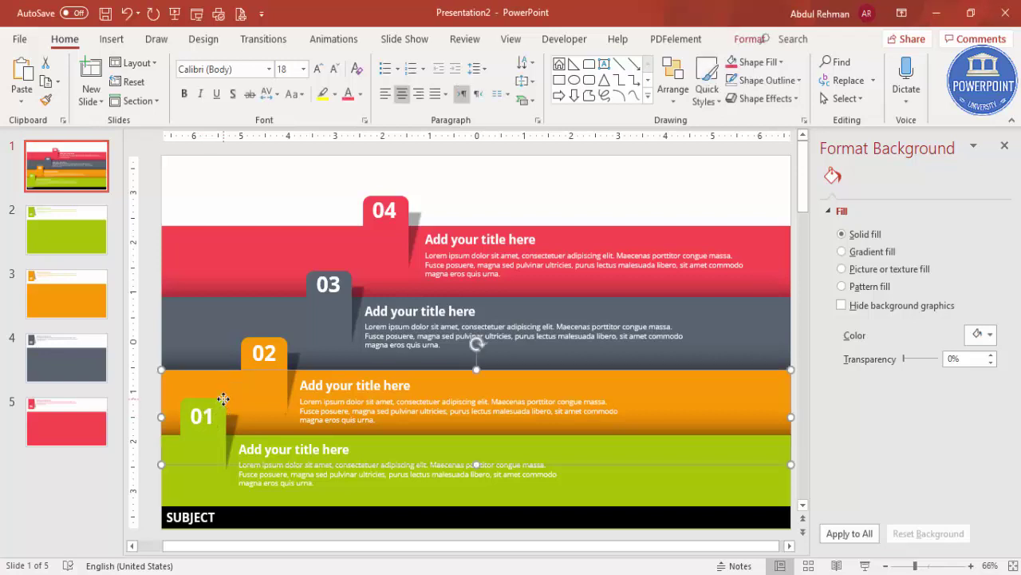
click(212, 453)
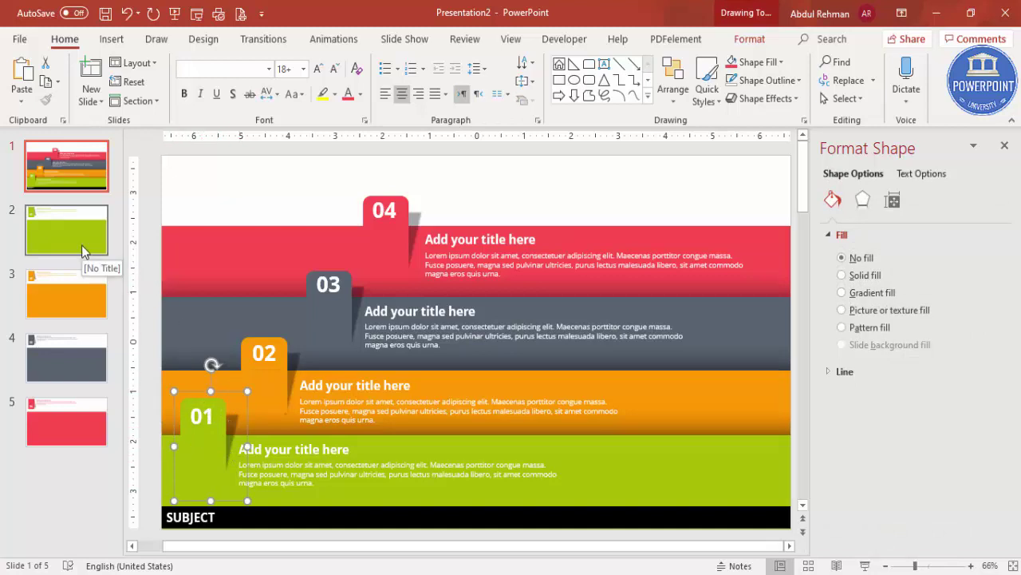
Give the 01 tab text a hyperlink action to Slide 2.
click(113, 40)
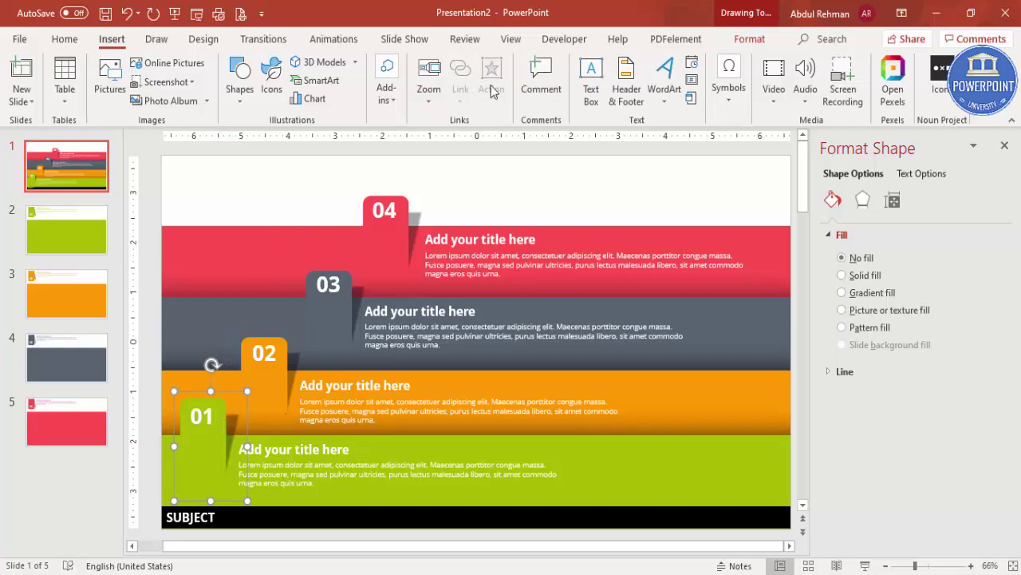
click(206, 411)
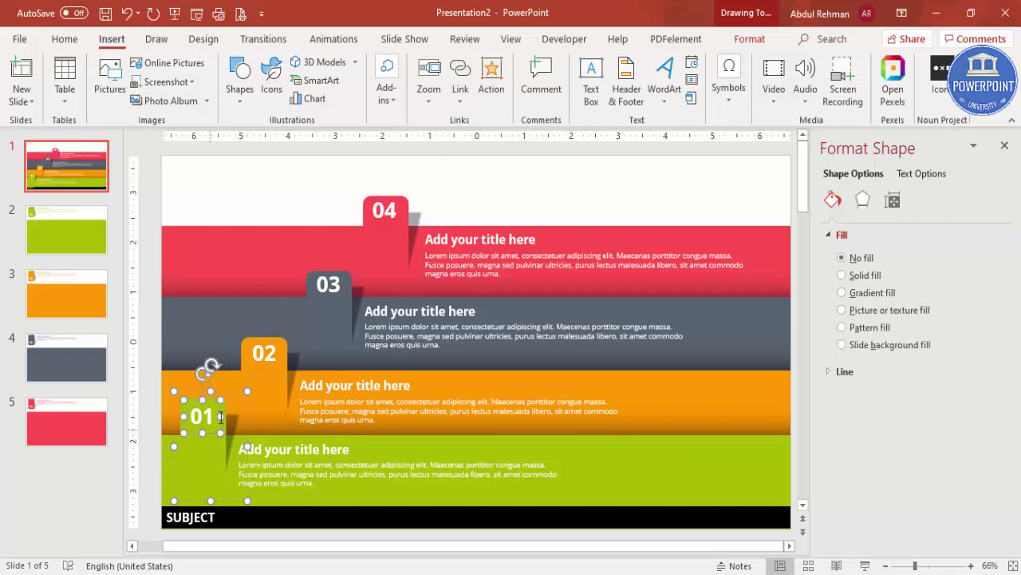
click(492, 74)
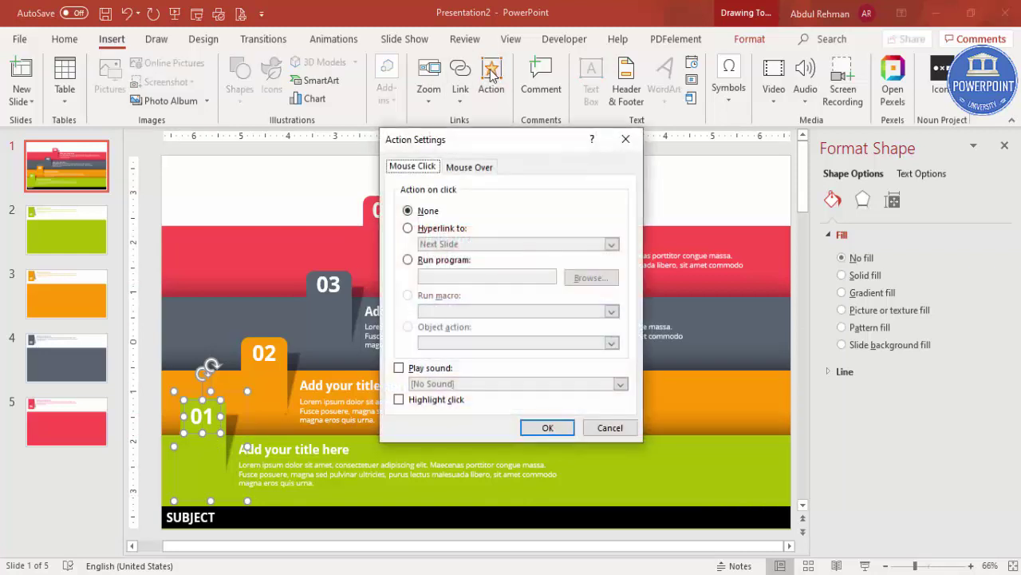
click(407, 231)
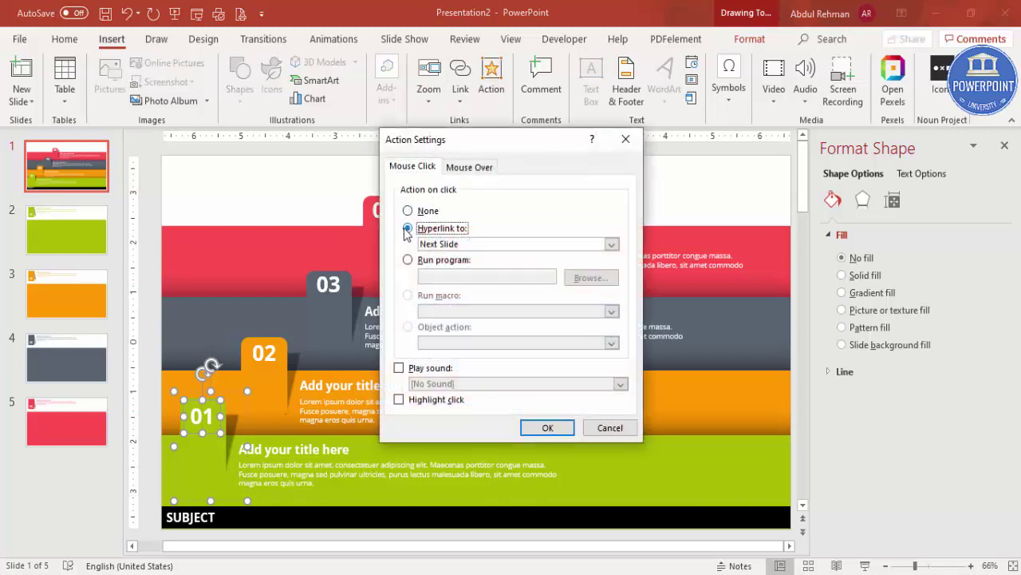
click(471, 244)
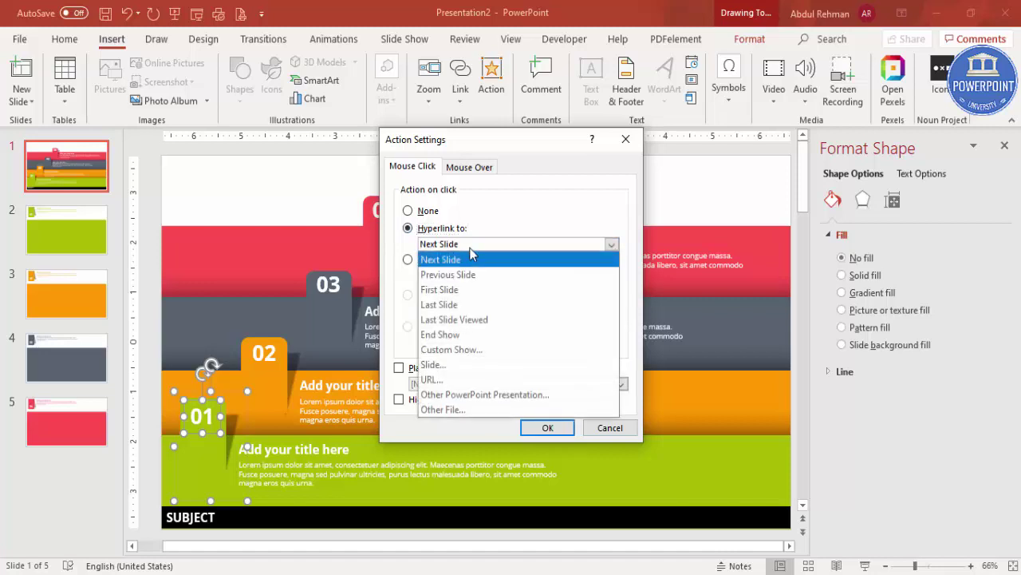
click(453, 372)
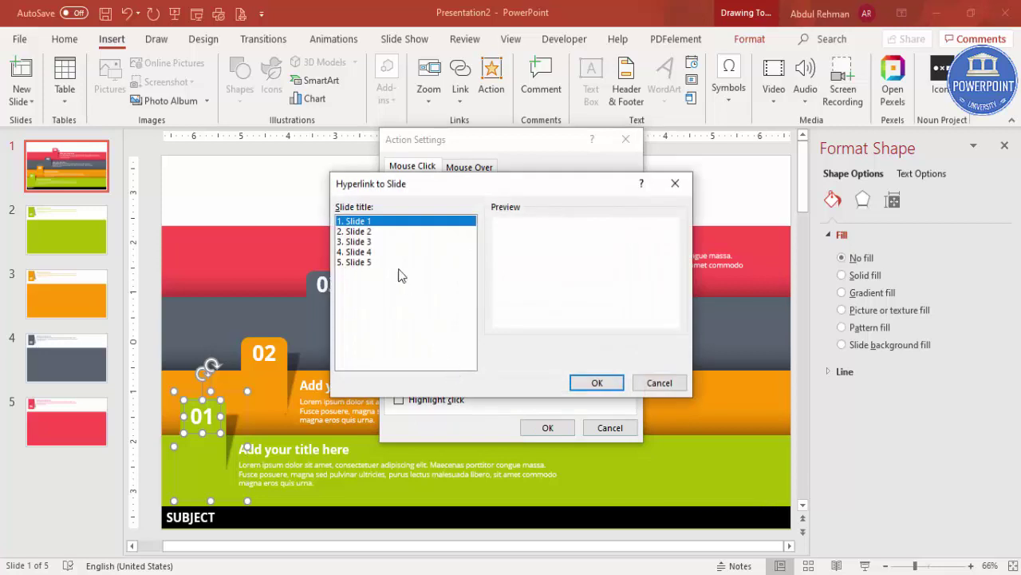
click(363, 231)
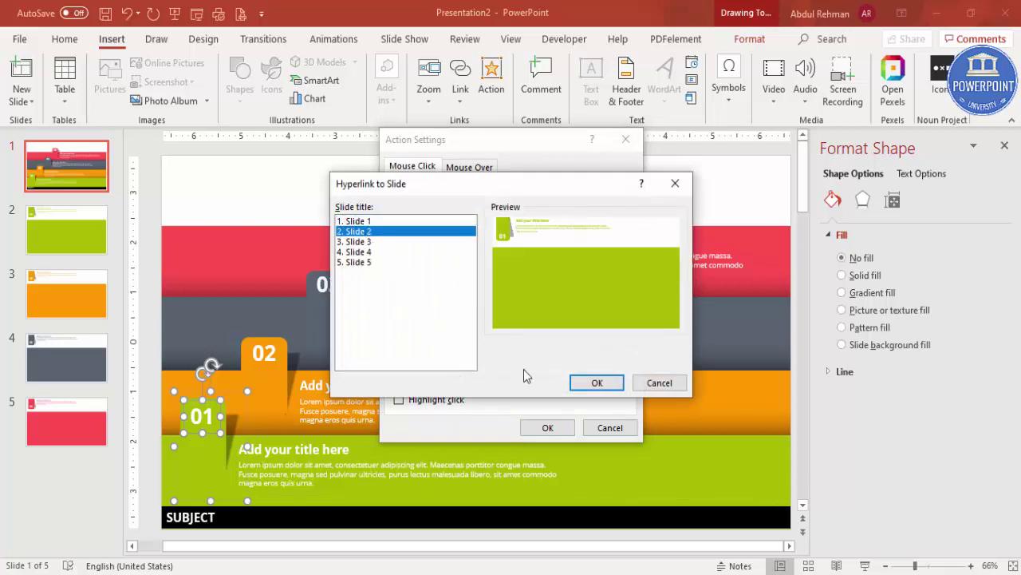
click(597, 383)
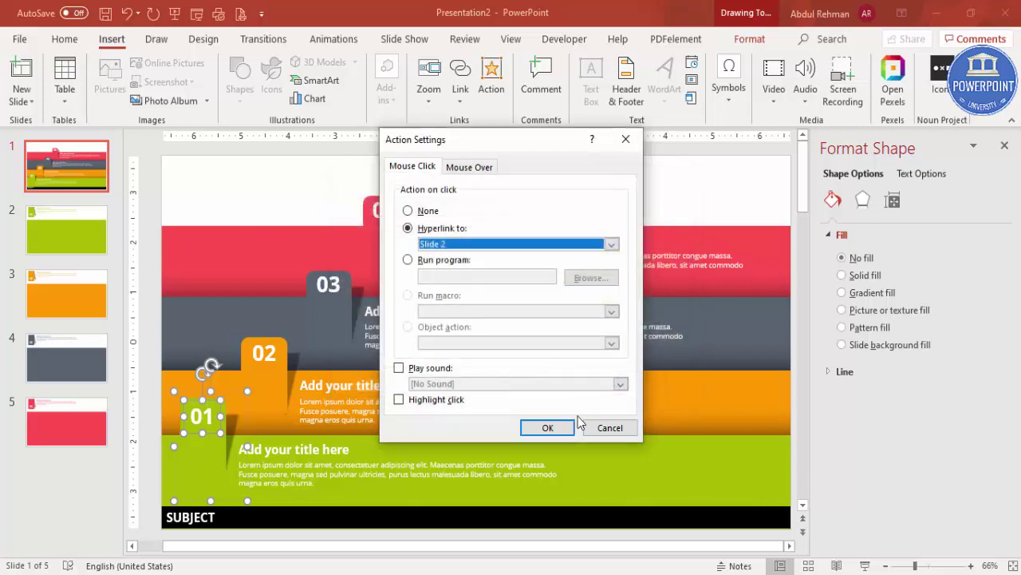
click(548, 429)
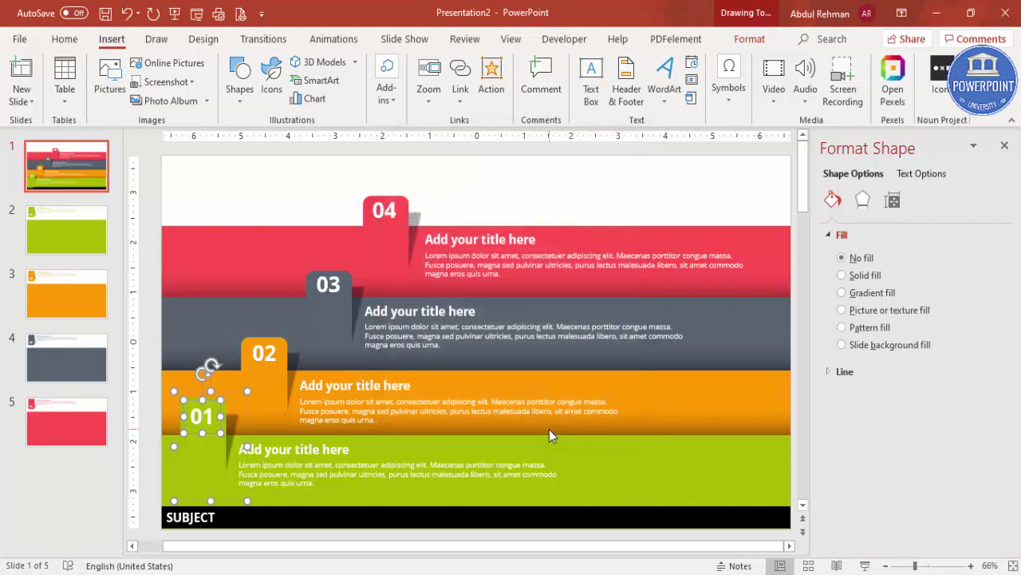
click(865, 565)
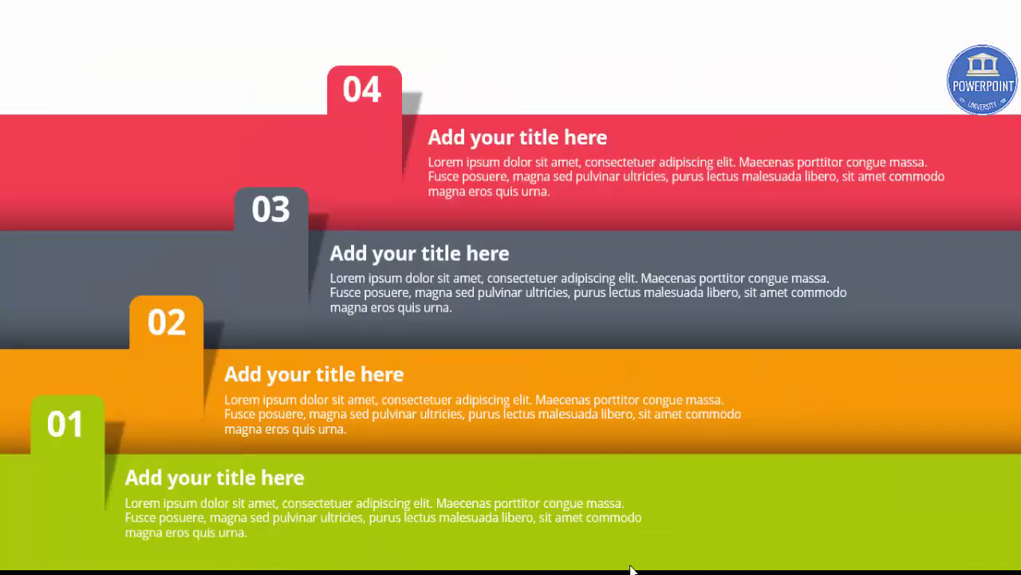
click(59, 431)
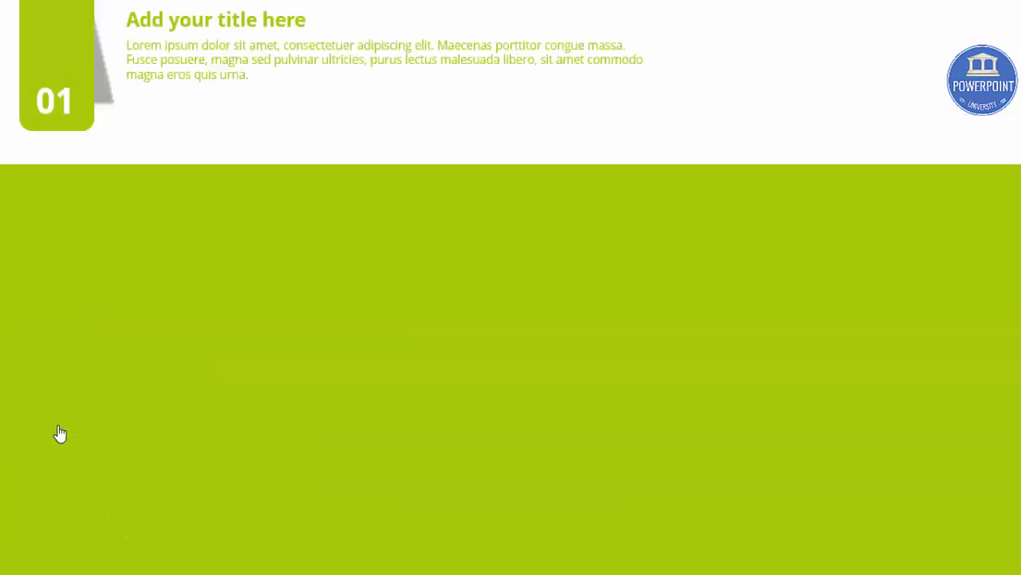
key(Escape)
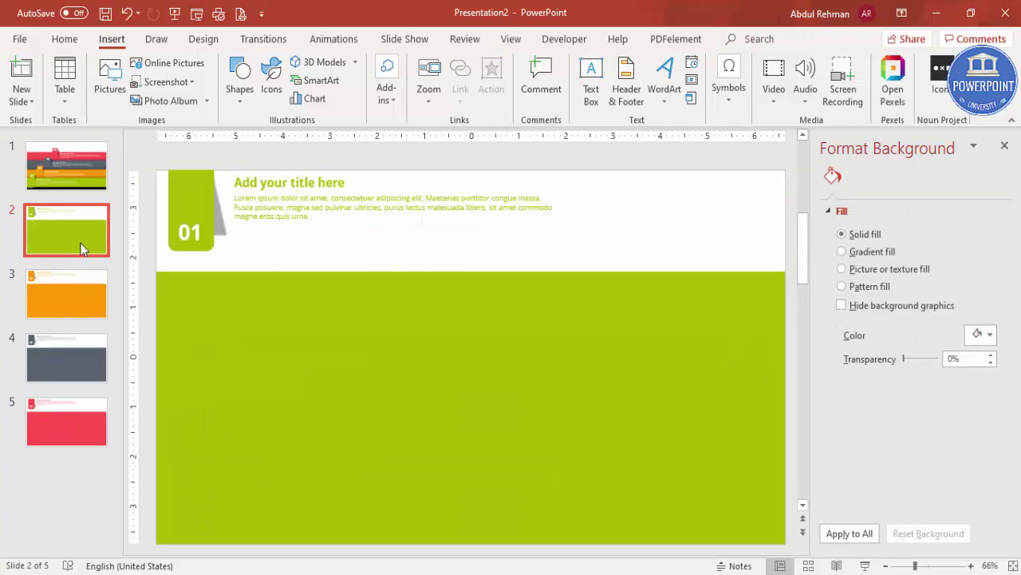
click(79, 172)
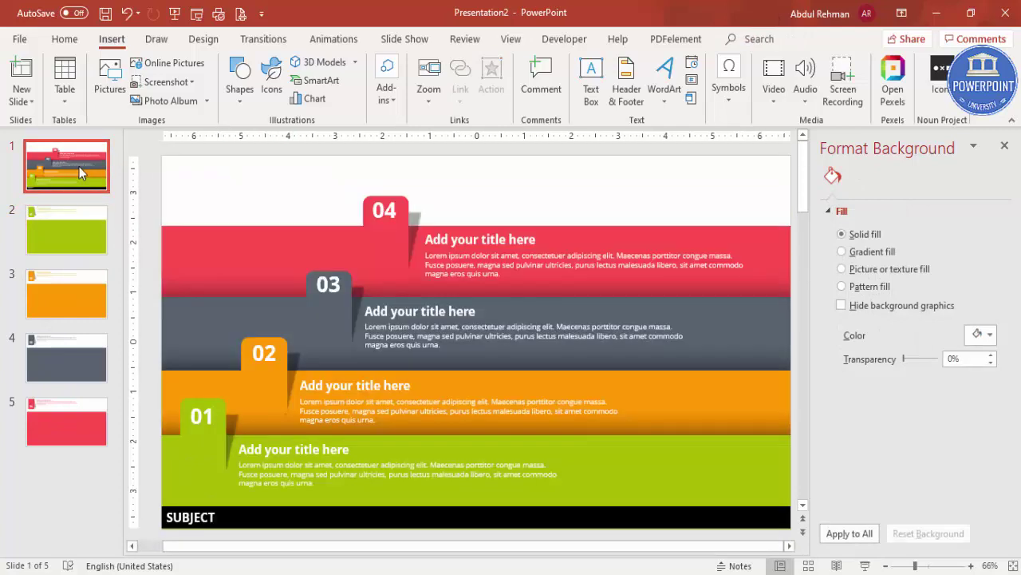
click(269, 360)
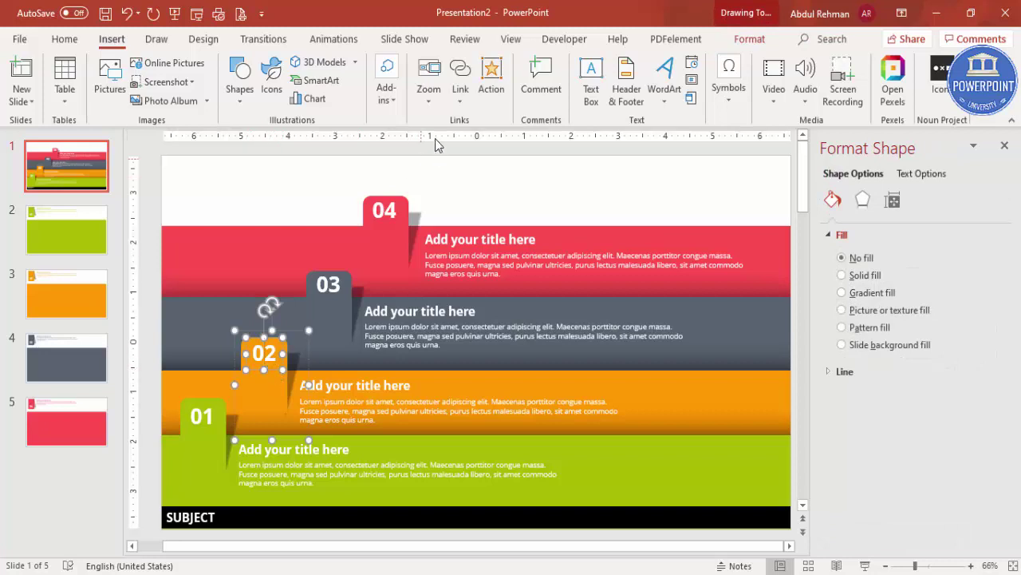
Hyperlink the 02 tab to Slide 3.
click(491, 80)
click(440, 231)
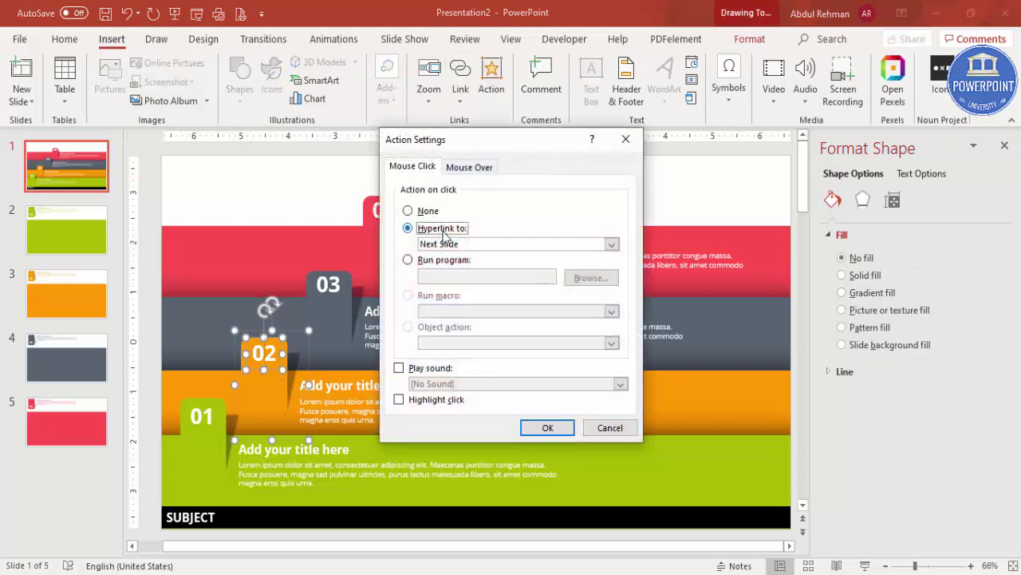
click(471, 245)
click(434, 365)
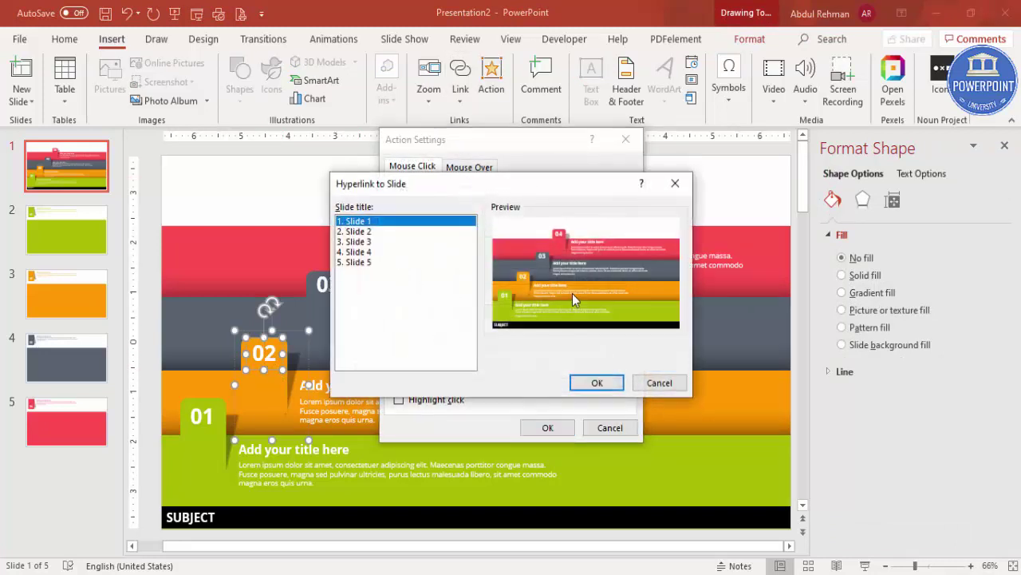
click(370, 242)
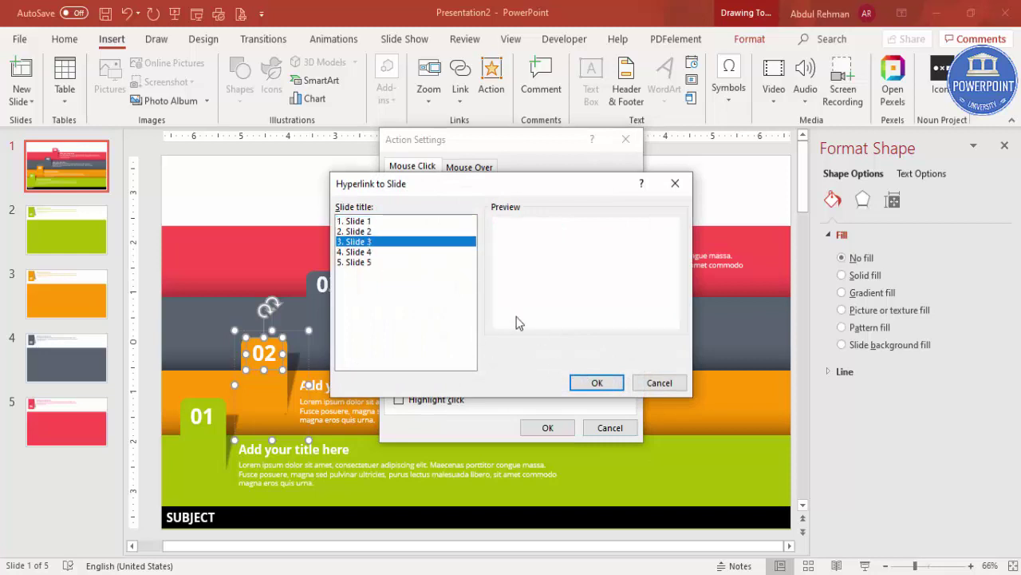
click(598, 387)
click(548, 427)
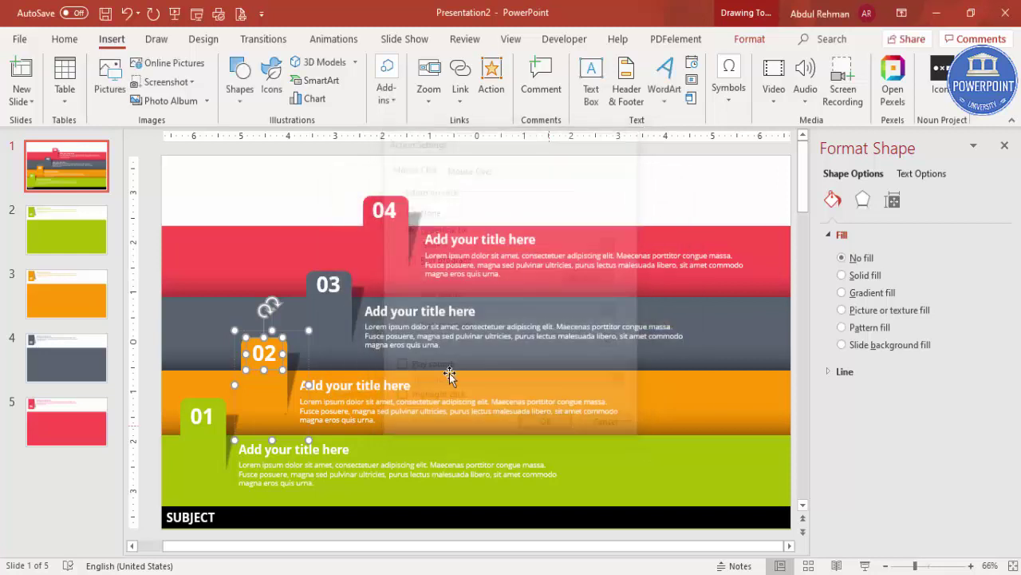
Hyperlink the 03 tab to Slide 4.
click(339, 291)
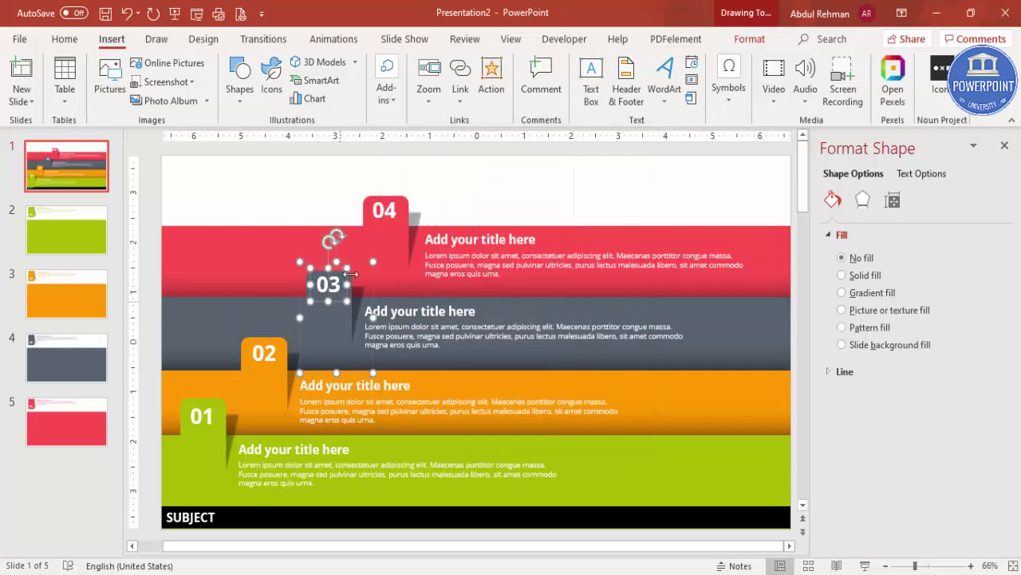
click(491, 80)
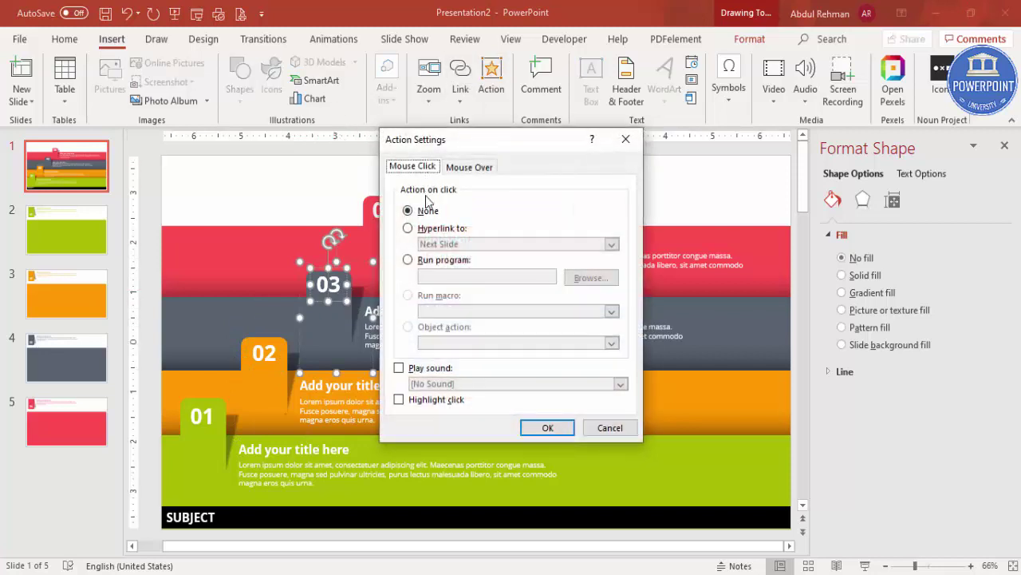
click(447, 229)
click(484, 244)
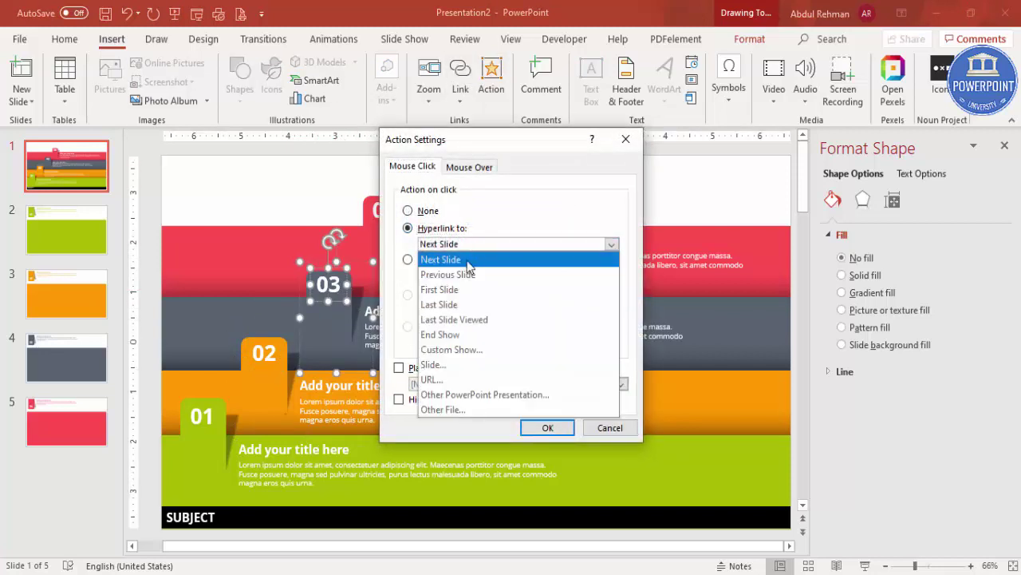
click(456, 365)
click(369, 252)
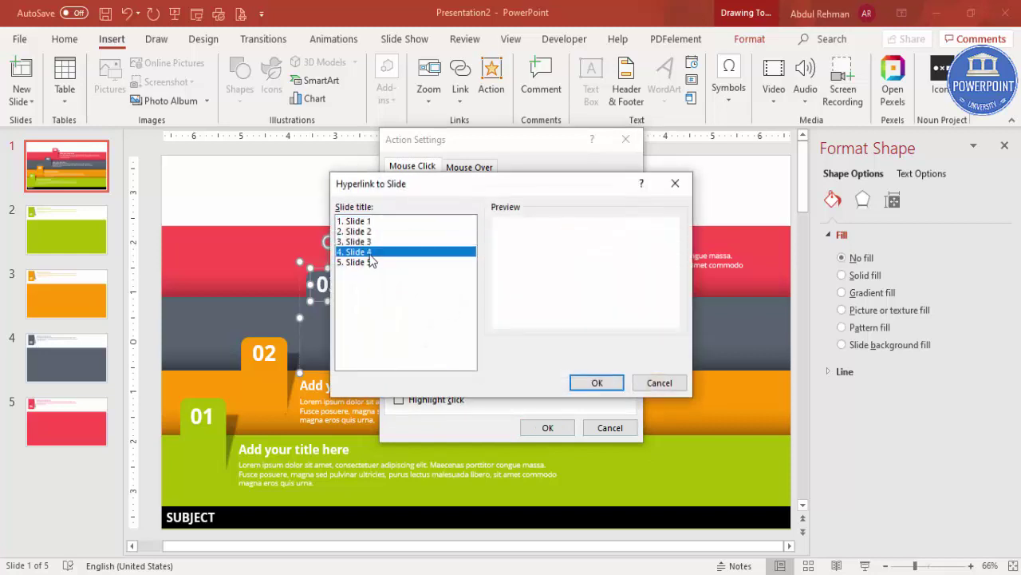
click(597, 384)
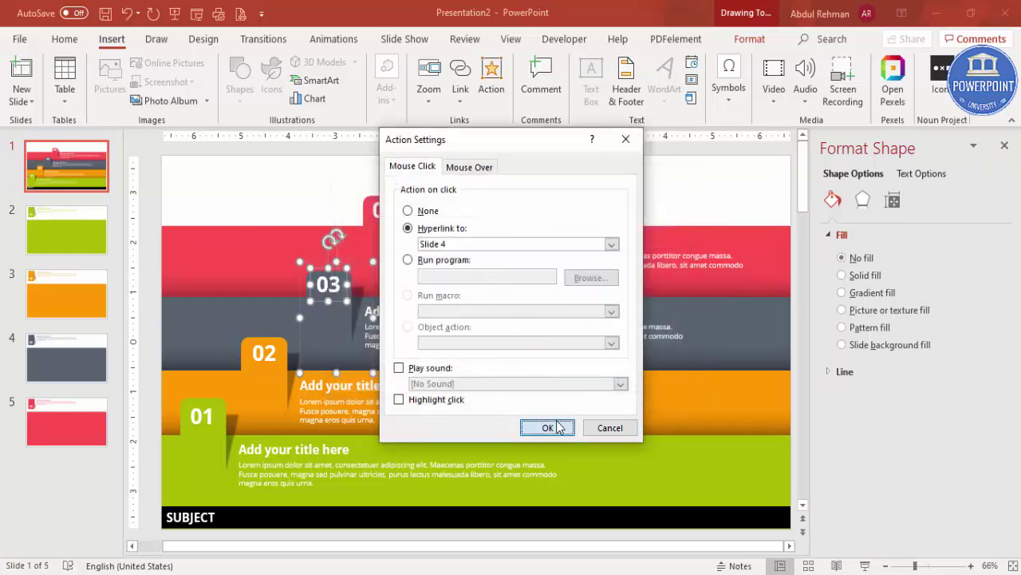
click(547, 427)
Hyperlink the 04 tab to Slide 5.
click(387, 228)
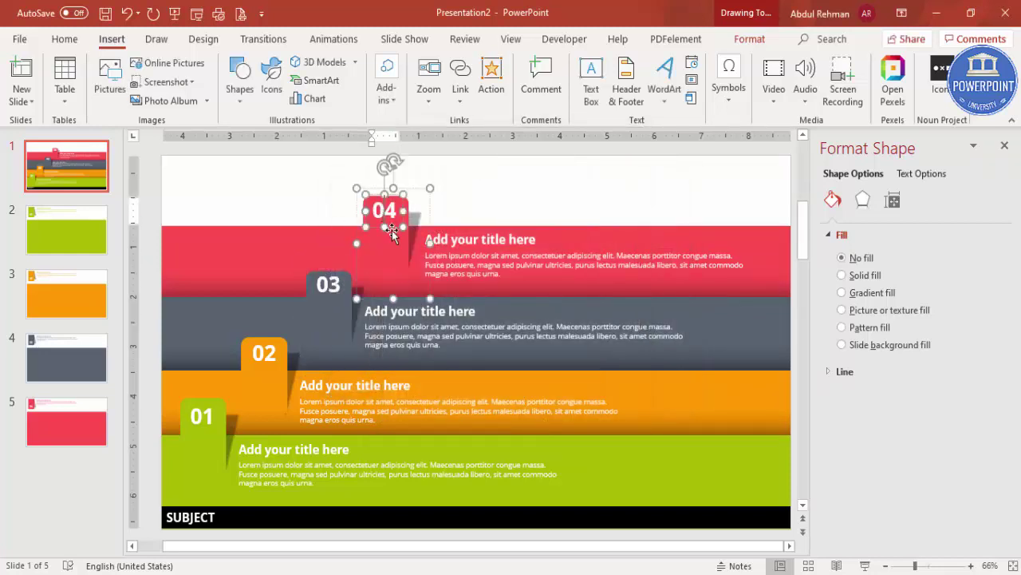
click(492, 79)
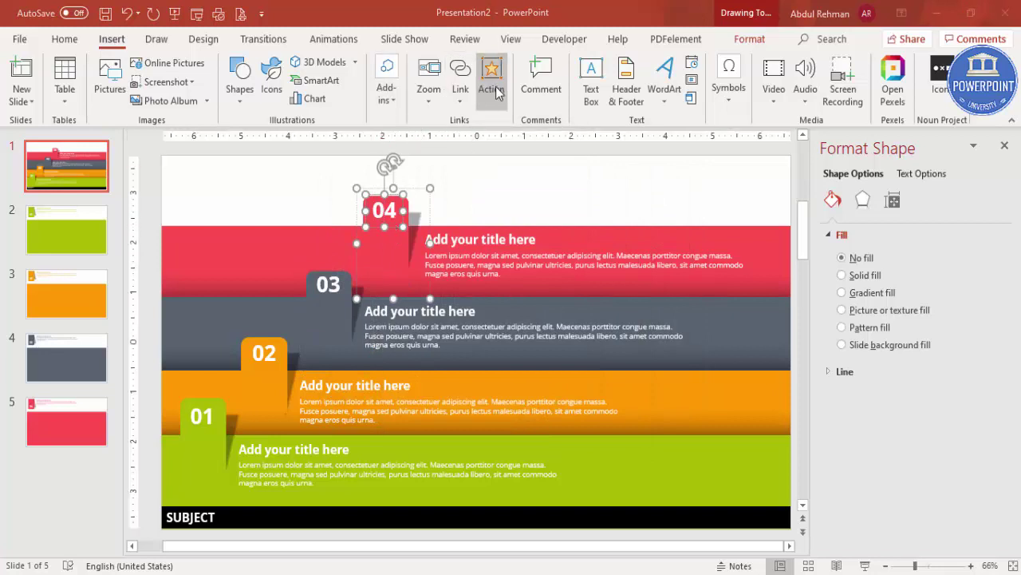
click(442, 229)
click(455, 244)
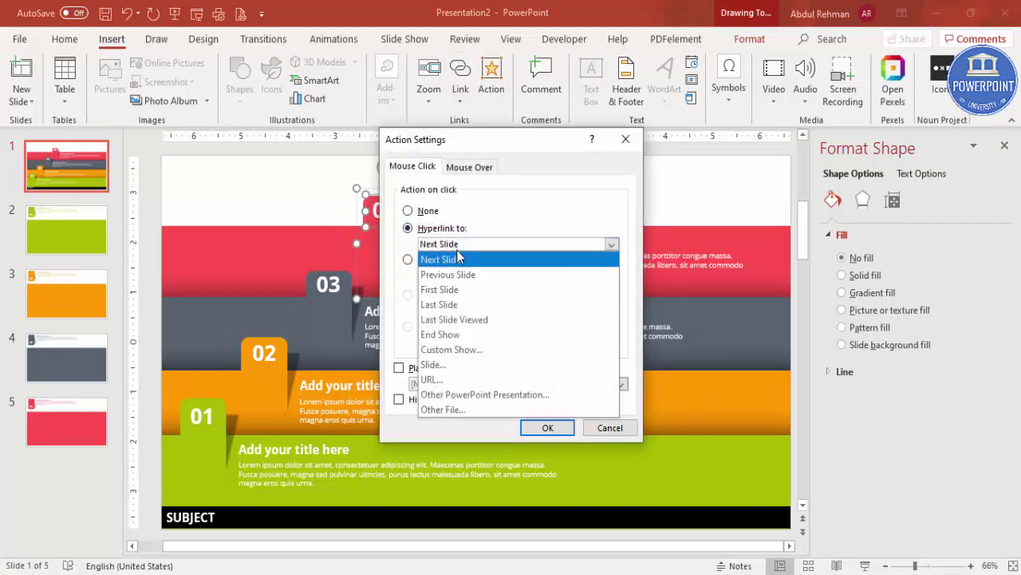
click(459, 367)
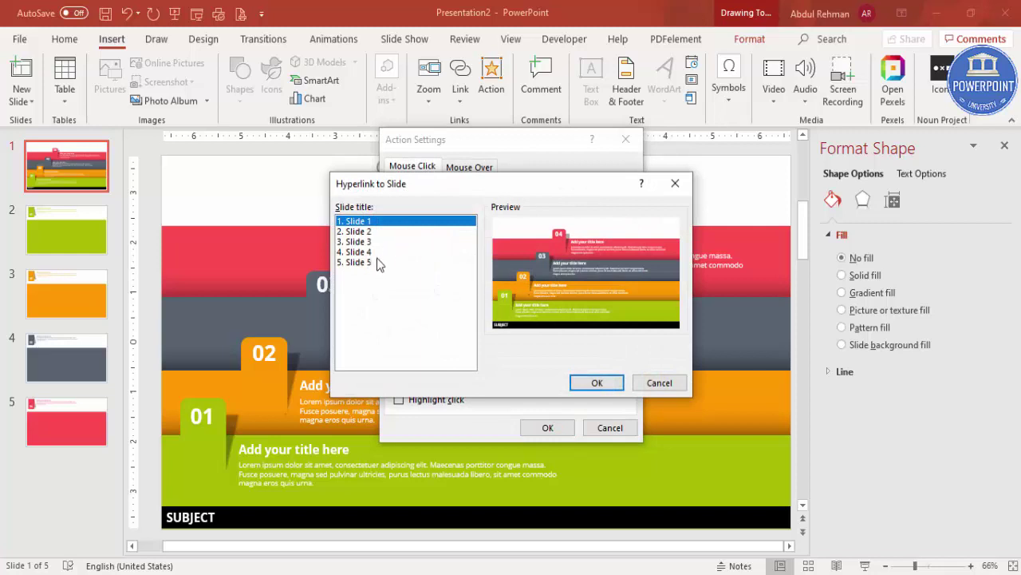
click(375, 261)
click(597, 383)
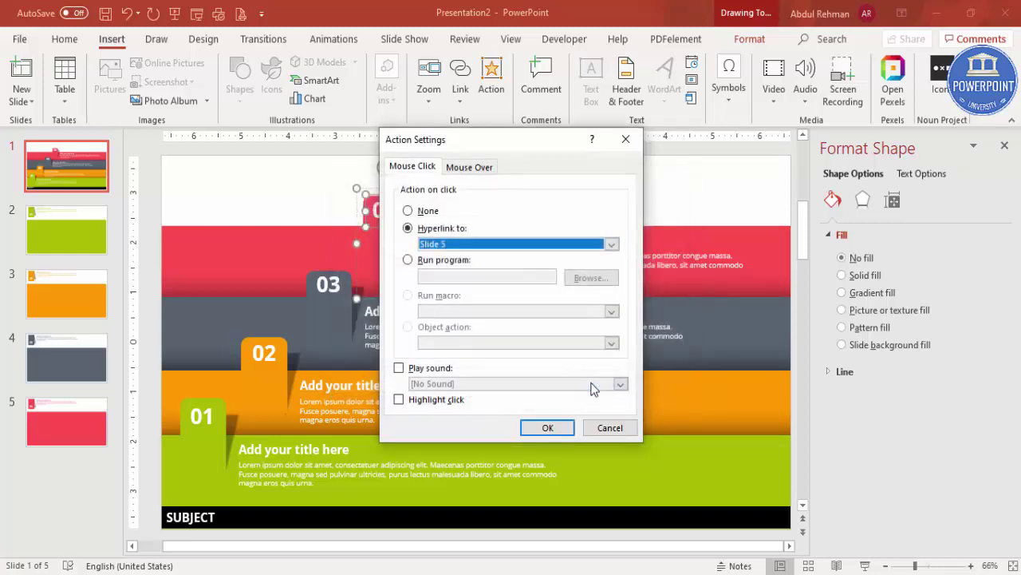
click(547, 428)
click(259, 169)
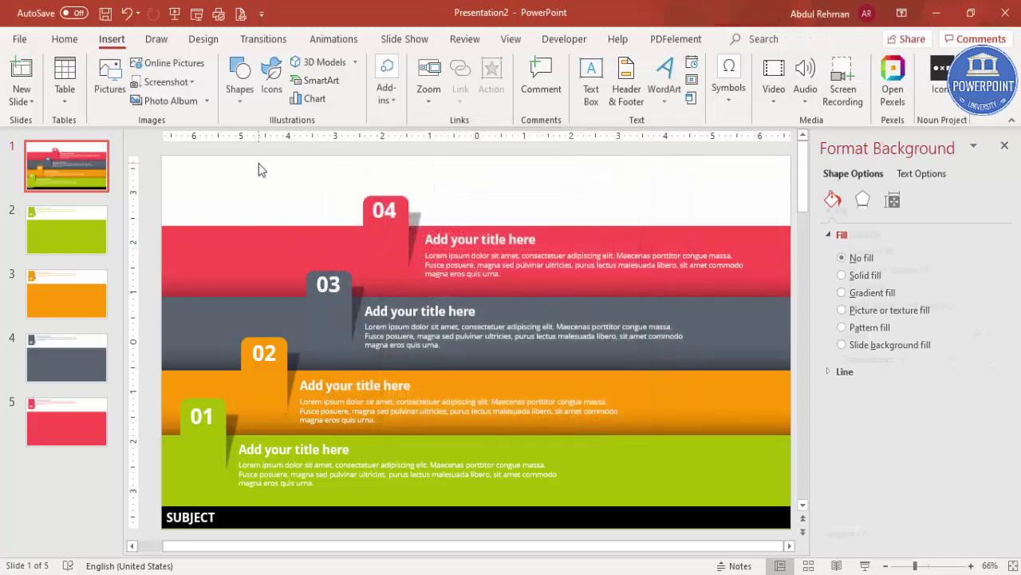
Run the slide show to confirm the 02 tab jumps to slide 3, then open slide 2.
click(865, 566)
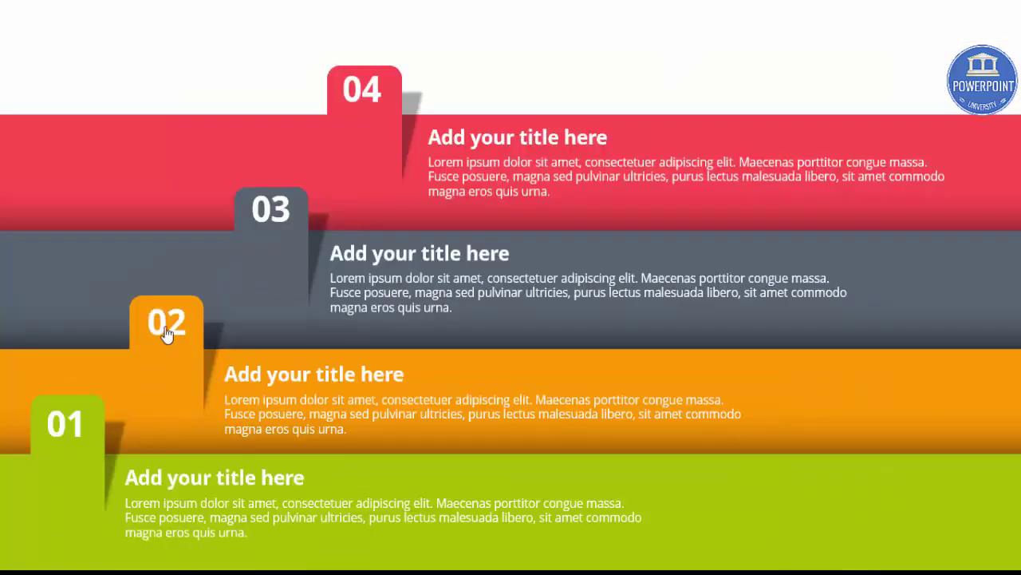
click(166, 334)
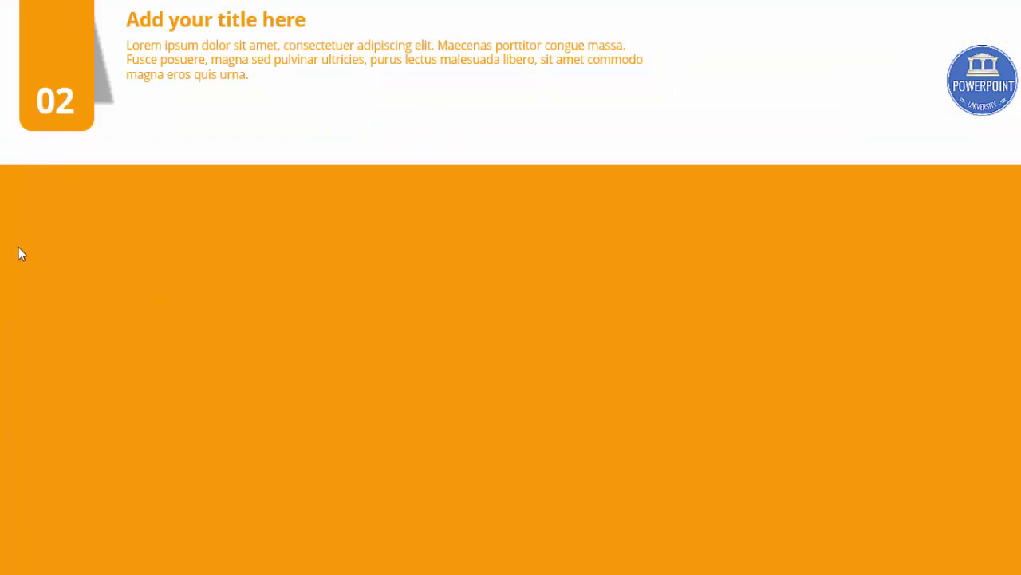
key(Escape)
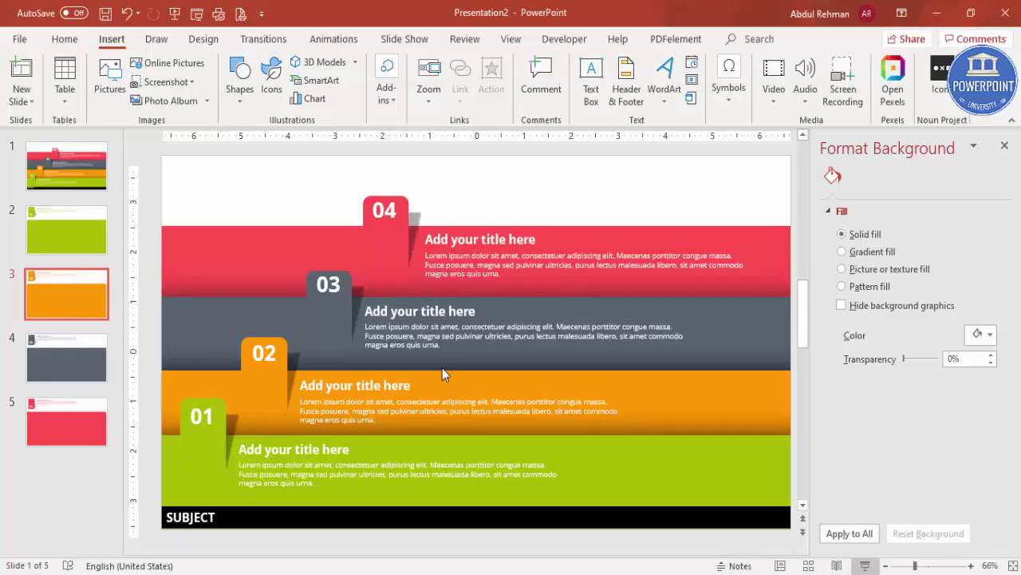
click(68, 232)
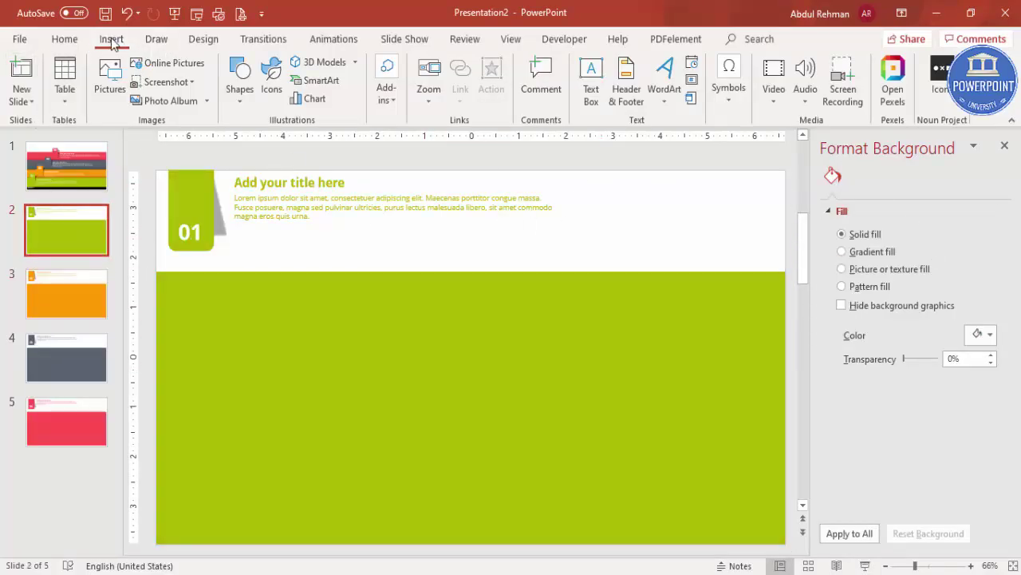
Draw a Go Home action button at slide 2's top-right, hyperlinked to the first slide.
click(243, 102)
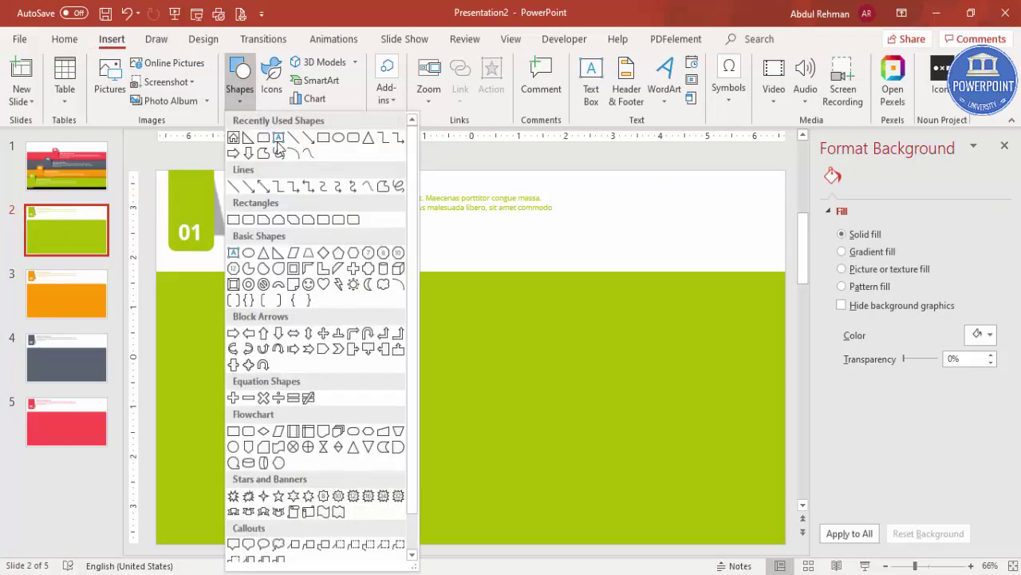
scroll(414, 264, down, 2)
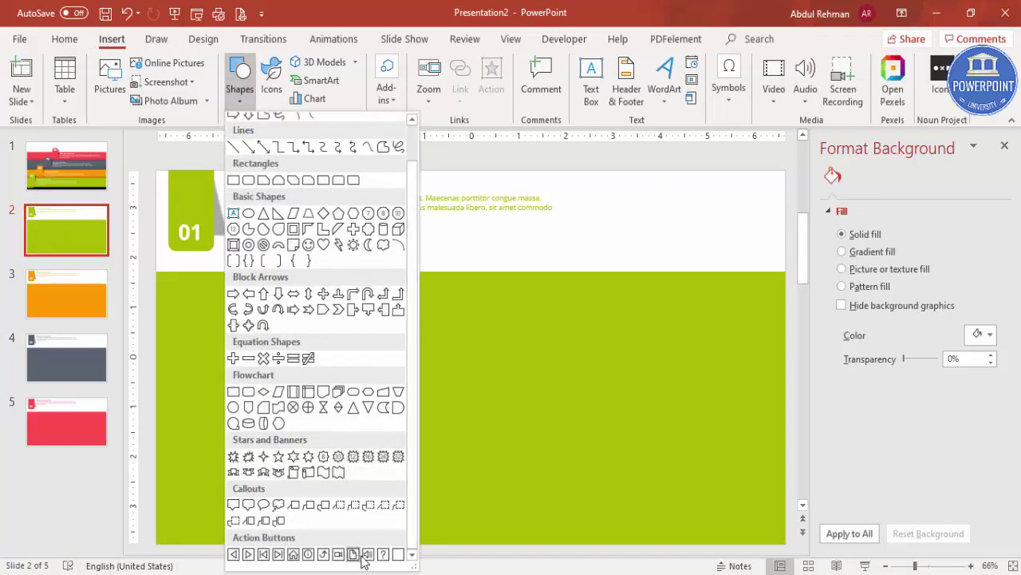
click(294, 554)
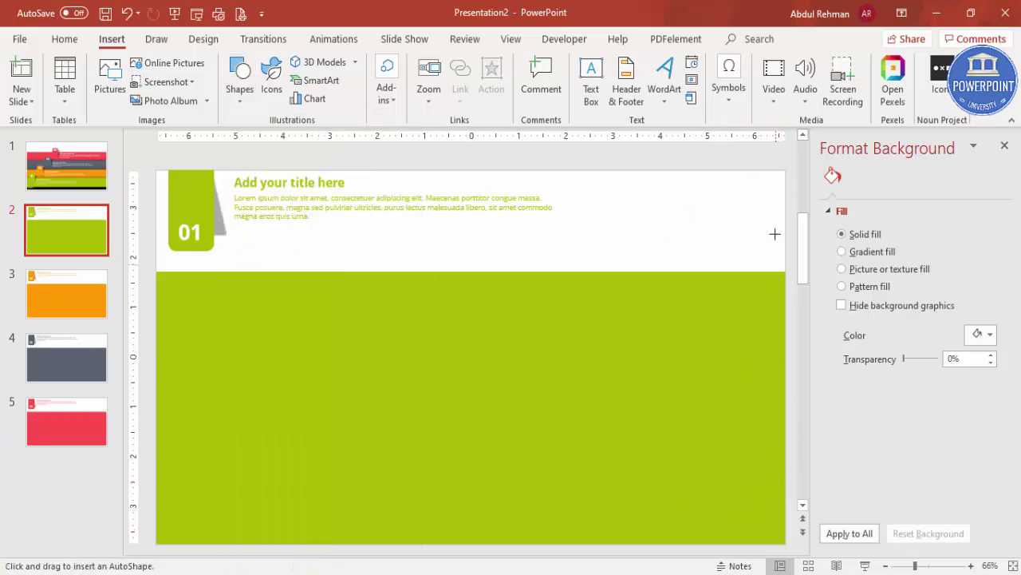
drag(756, 173, 776, 202)
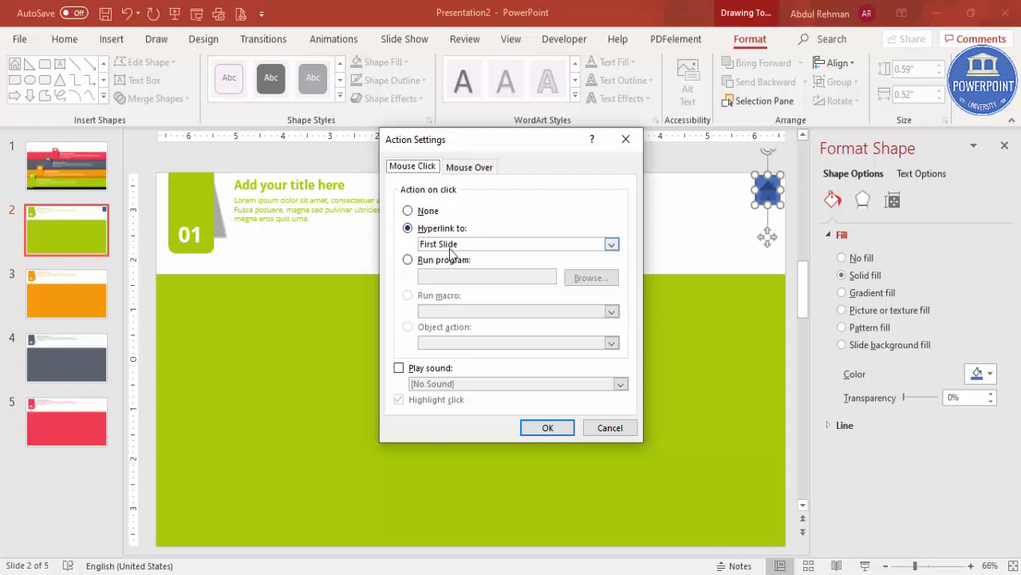
click(549, 429)
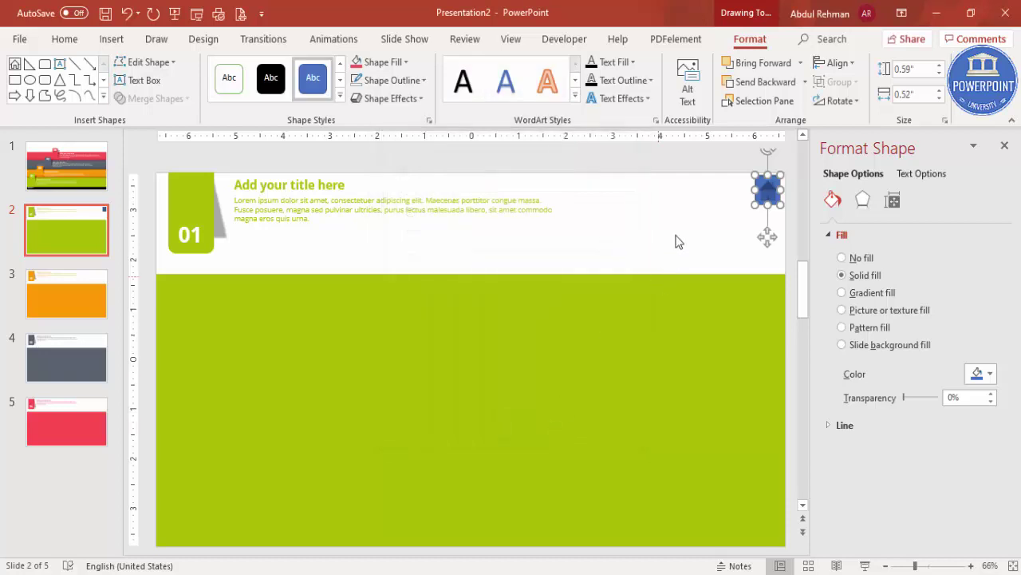
Give the home button no fill and a green outline.
click(382, 63)
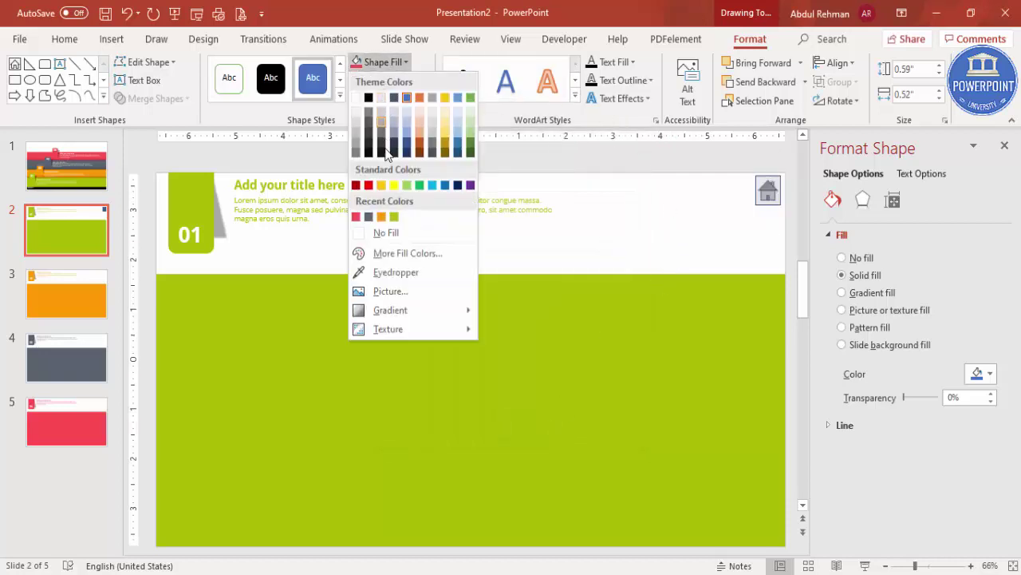
click(399, 234)
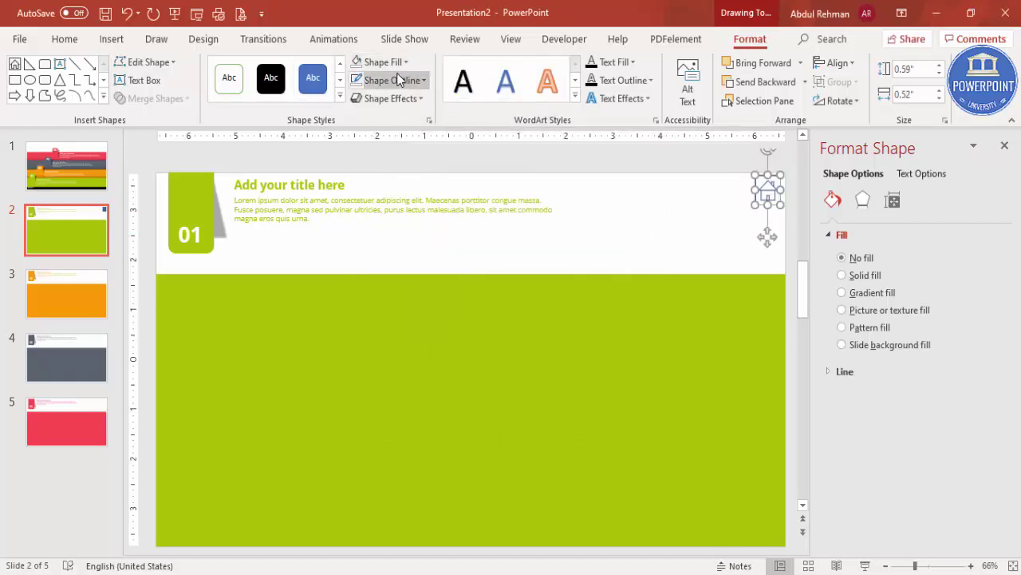
click(392, 80)
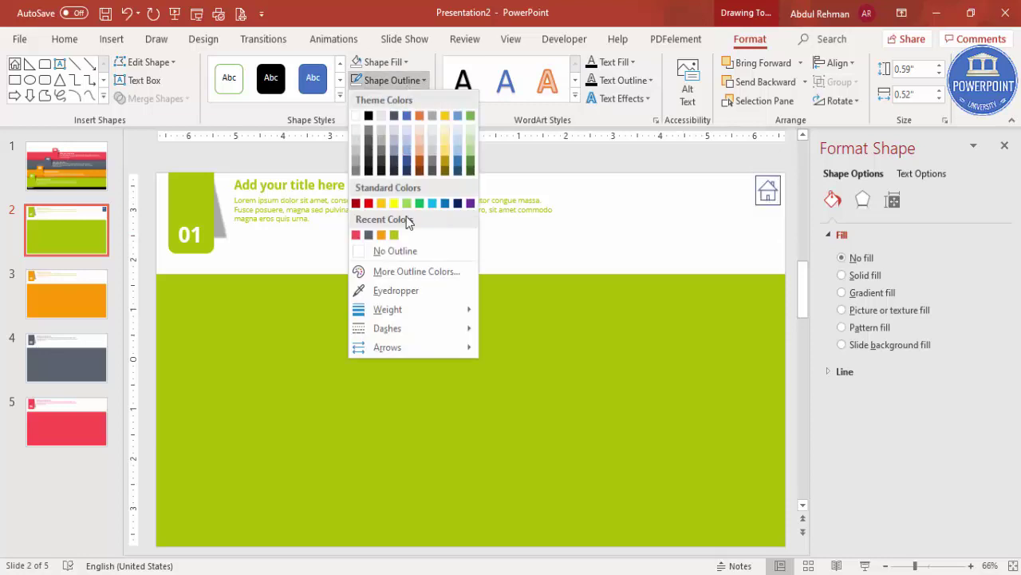
click(394, 235)
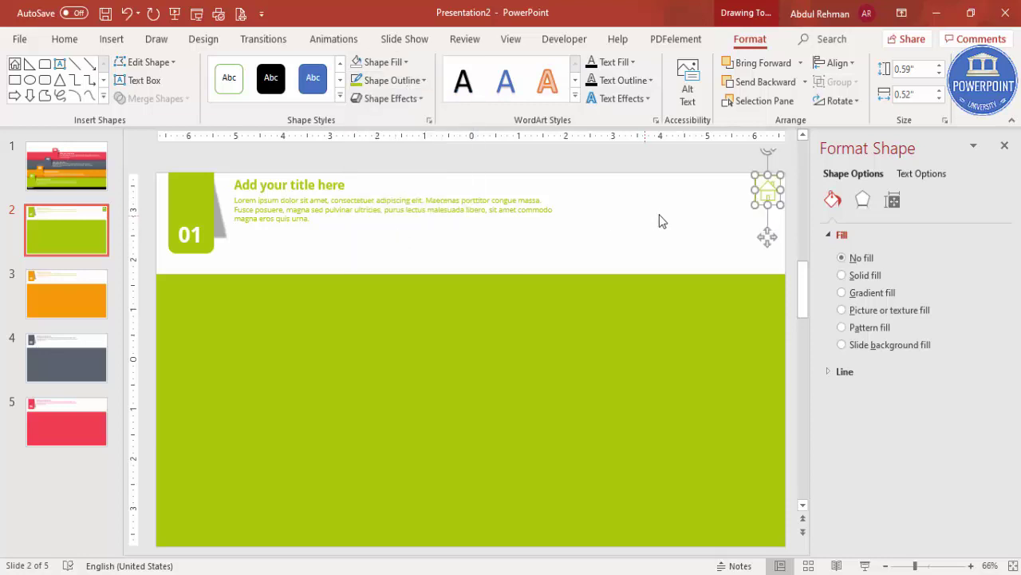
Paste the home button onto slide 3 and outline it orange.
click(85, 285)
key(ctrl+v)
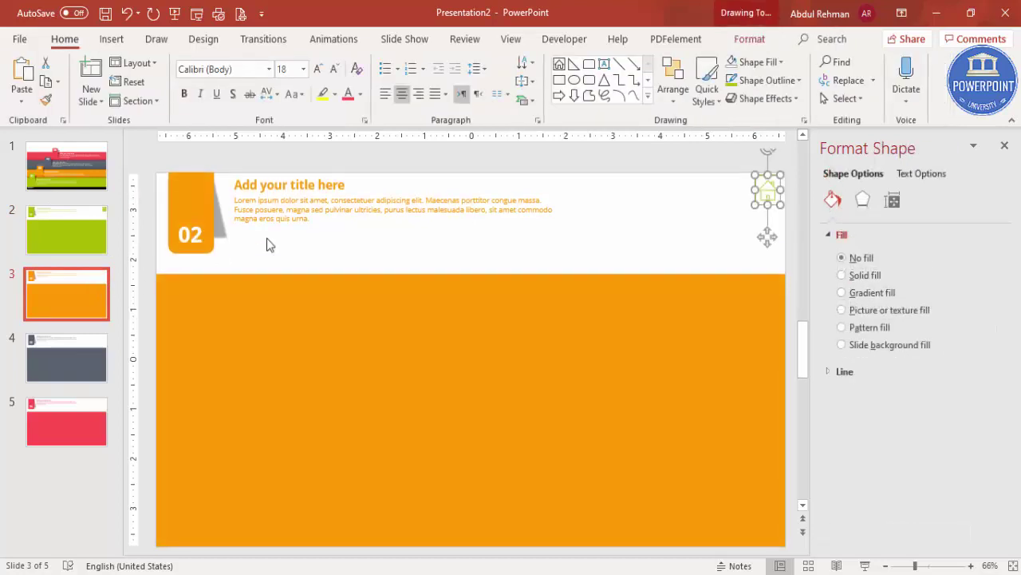
click(749, 39)
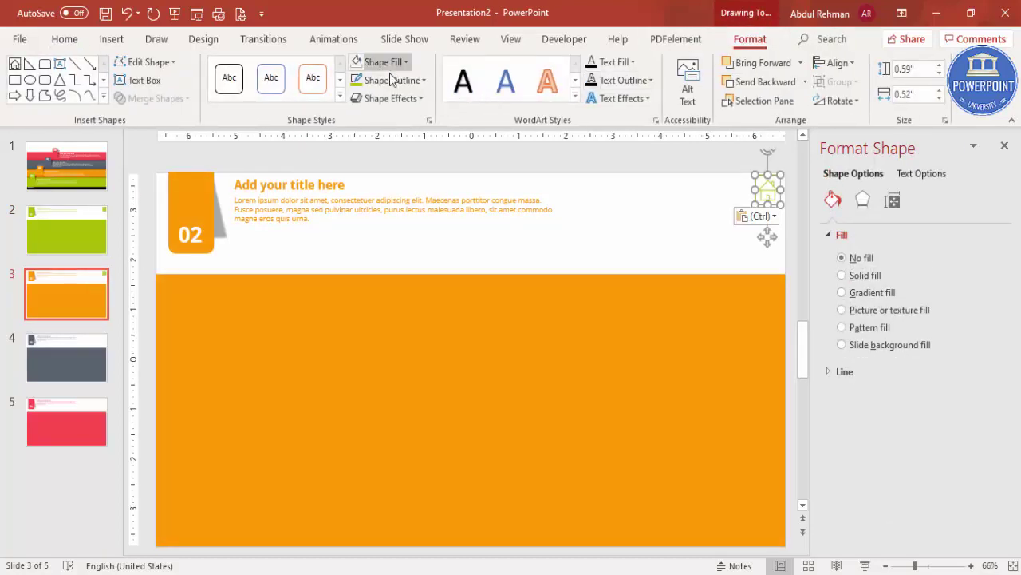
click(391, 81)
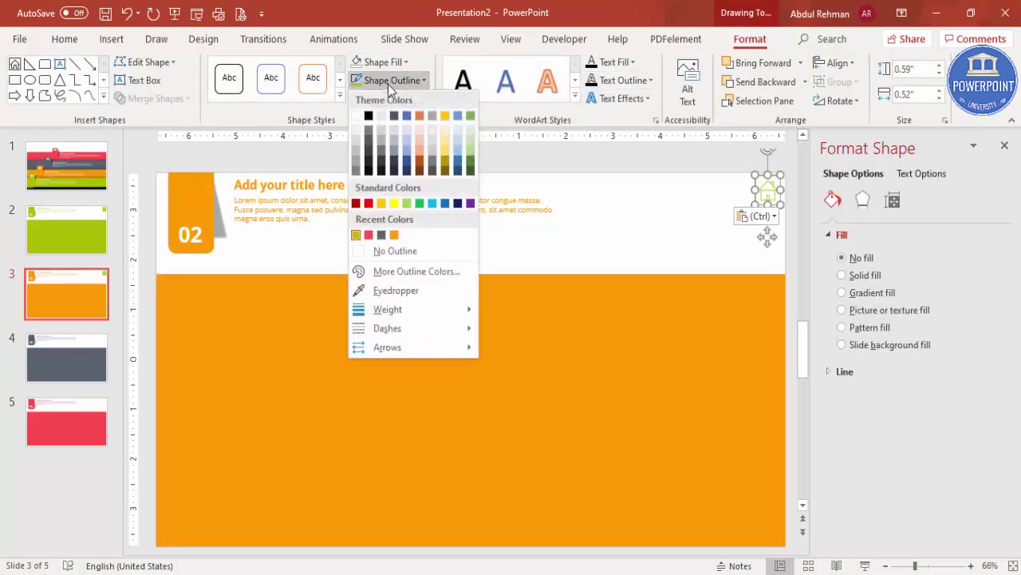
click(396, 239)
Paste the home button onto grey slide 4 and open its outline colors.
click(80, 371)
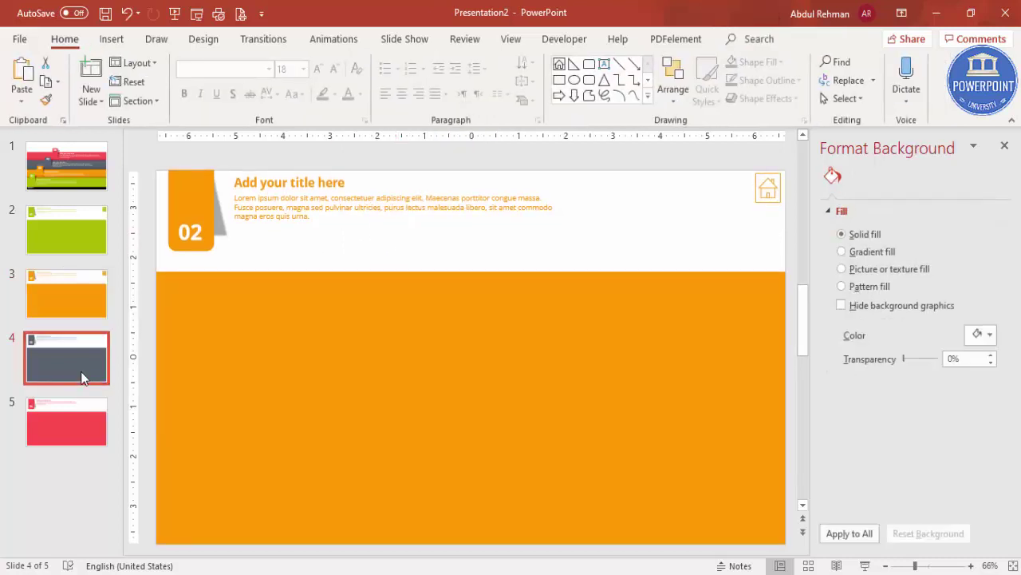
key(ctrl+v)
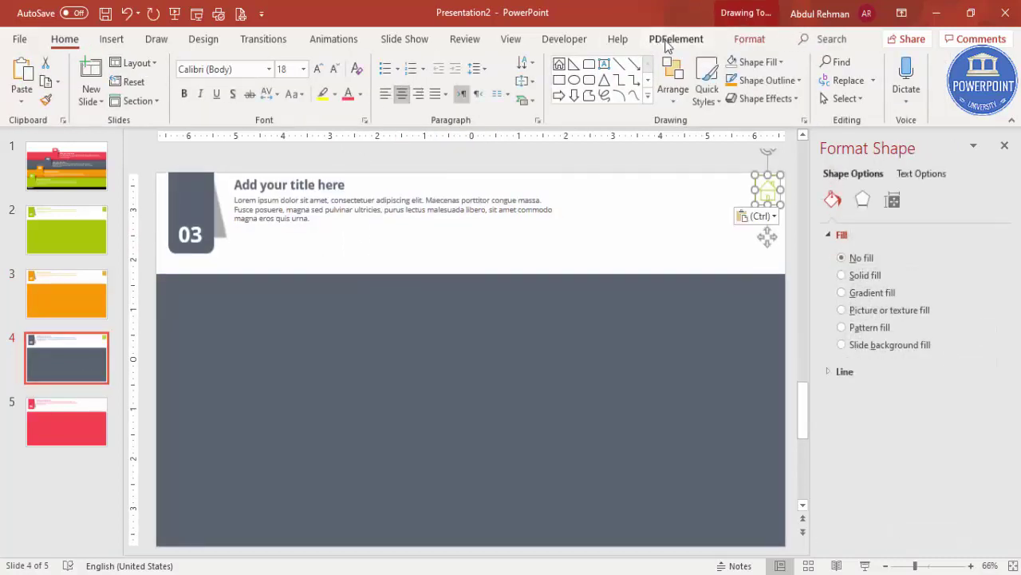
click(748, 39)
click(425, 81)
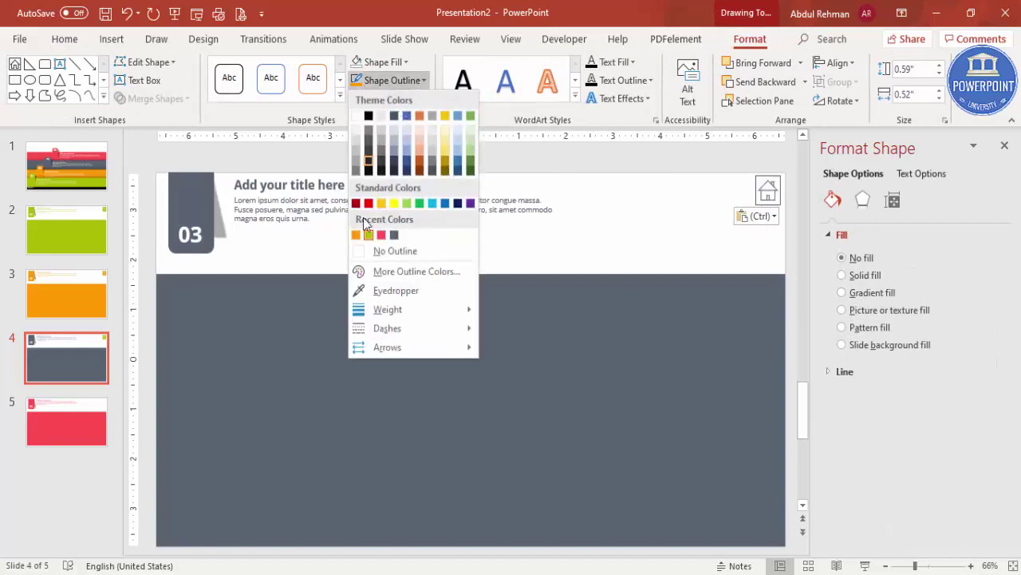